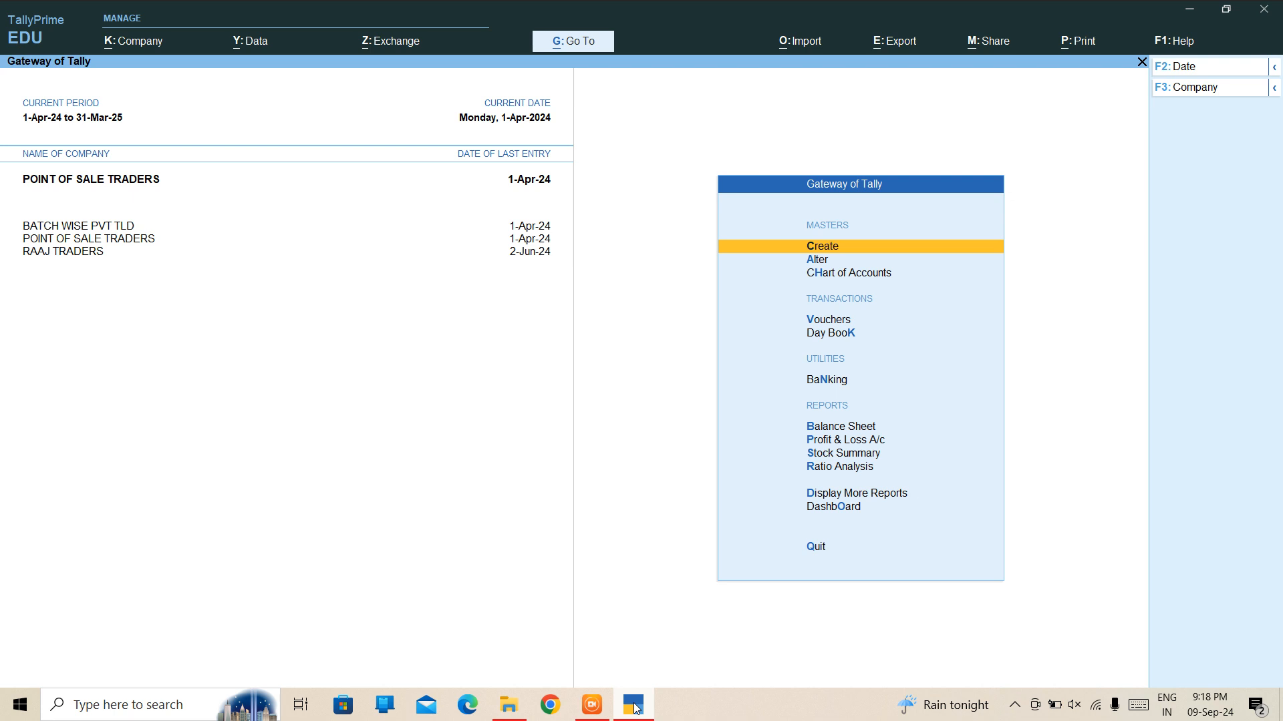
# Step: Create a company named XYZ POS and accept its default company features
pyautogui.hotkey('alt', 'k')
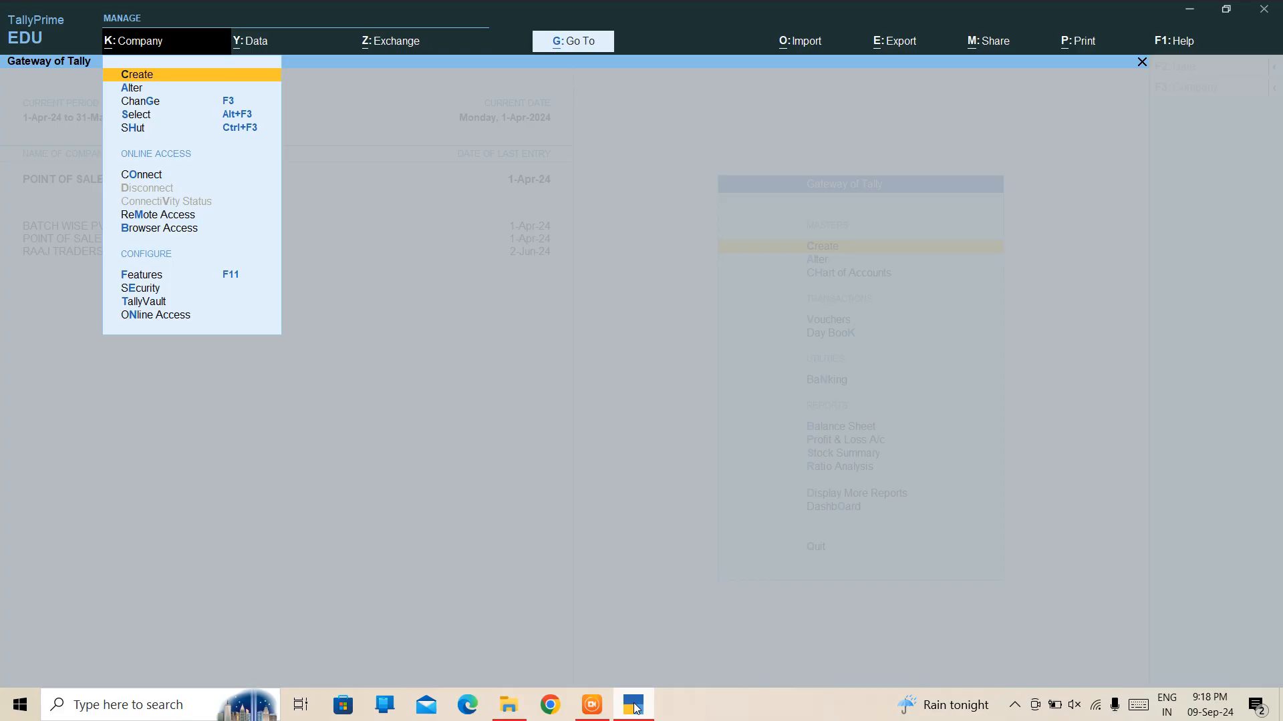
pyautogui.press('Return')
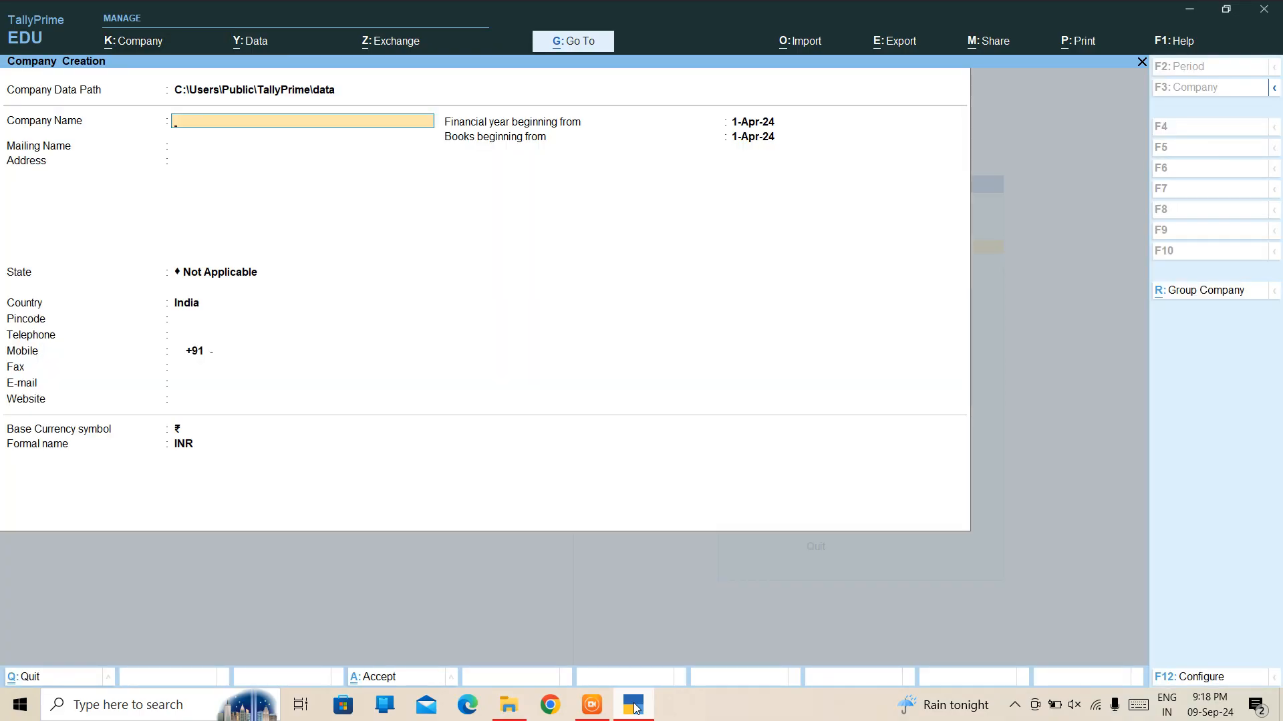
pyautogui.write('XYZ POST')
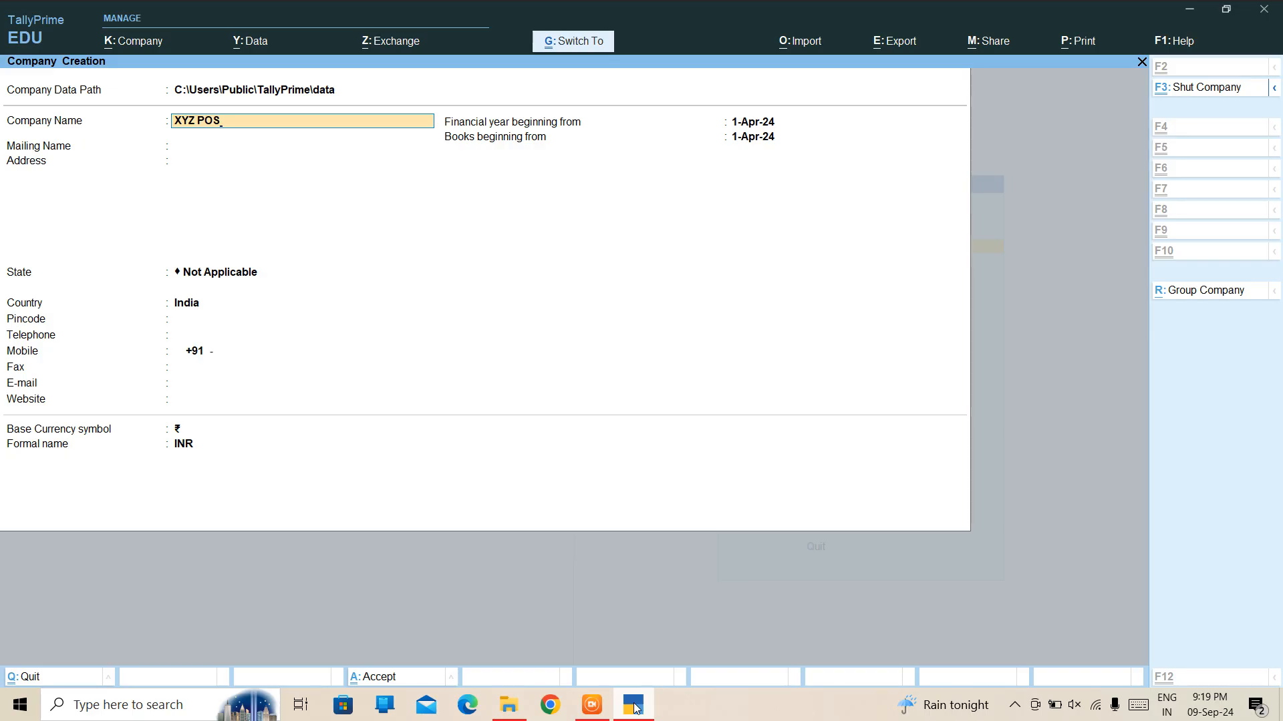
pyautogui.hotkey('ctrl', 'a')
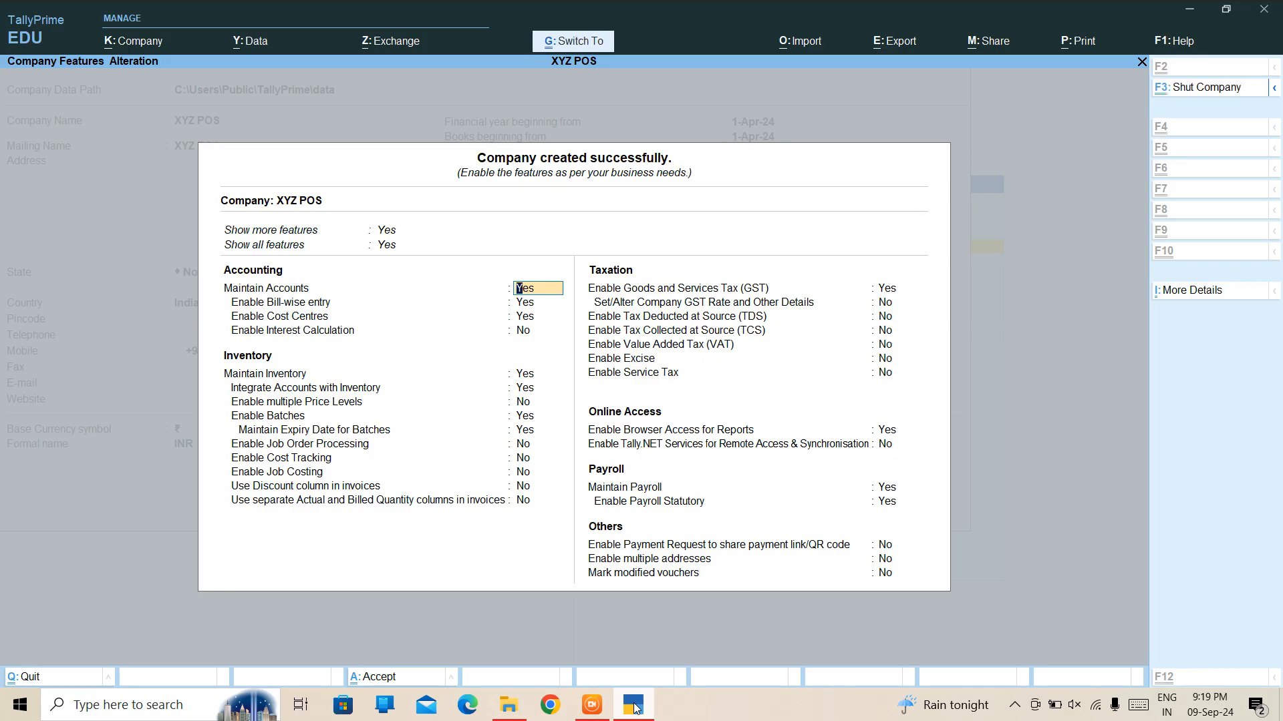
pyautogui.hotkey('ctrl', 'a')
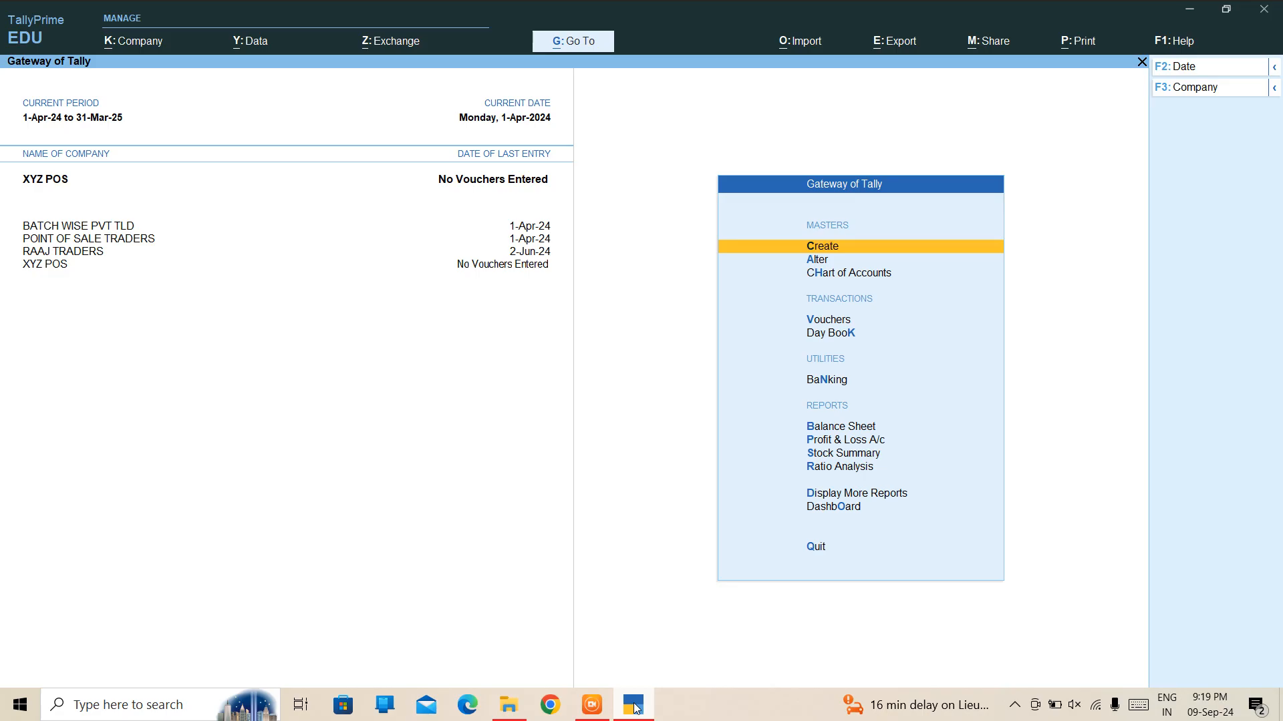
# Step: Start a new voucher type named POINT OF SALE with Sales as its type of voucher
pyautogui.press('Down')
pyautogui.press('Up')
pyautogui.press('Return')
pyautogui.press('Down')
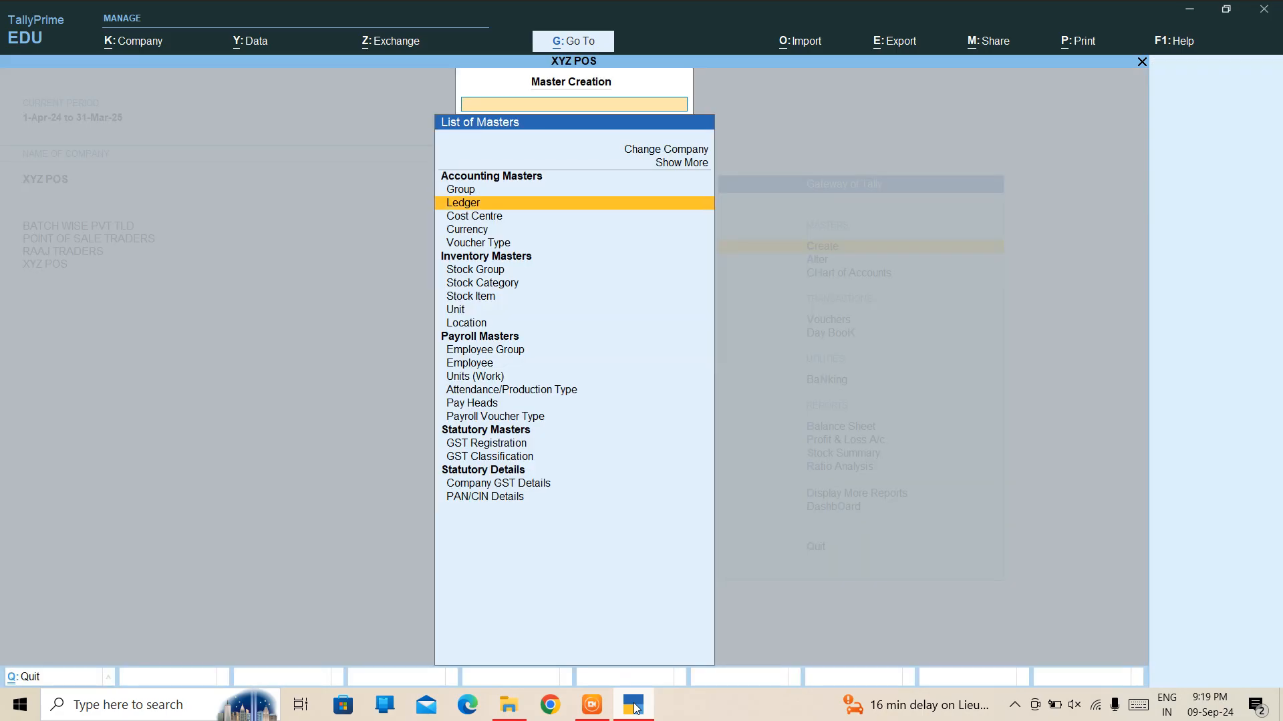
pyautogui.press('Down')
pyautogui.press('Down')
pyautogui.press('Down')
pyautogui.press('Return')
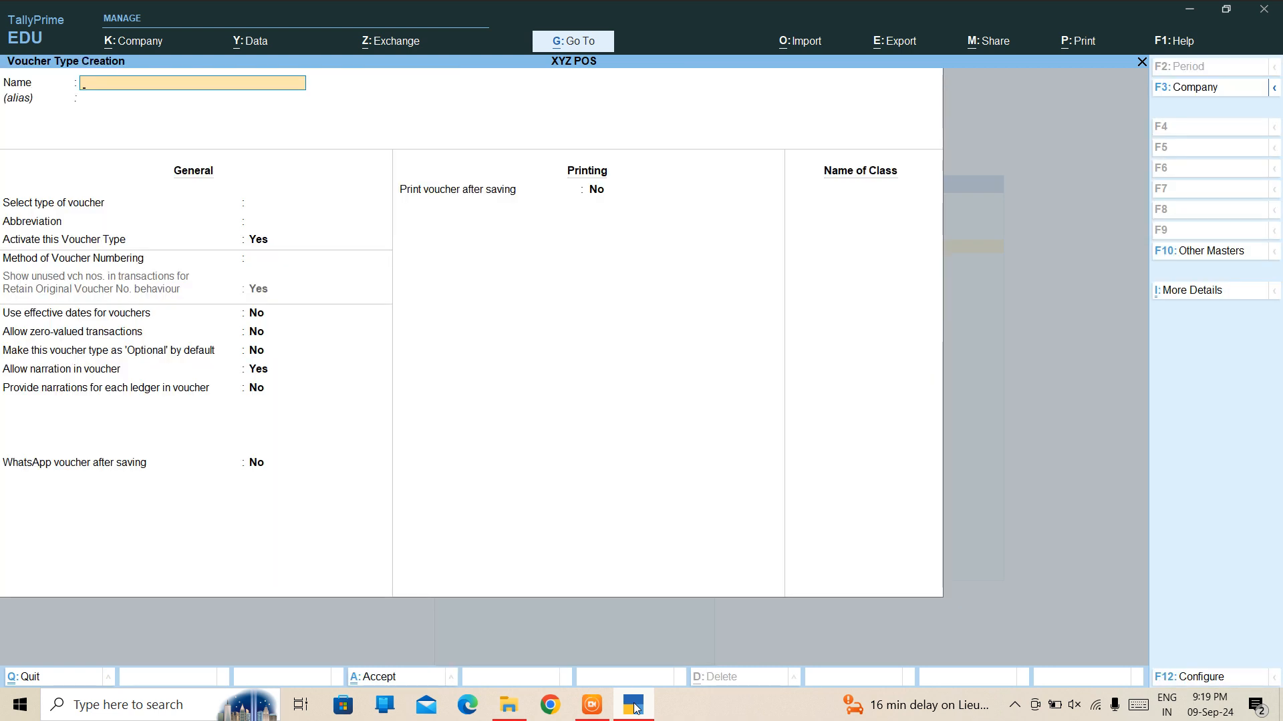
pyautogui.write('POINT OF SALE')
pyautogui.press('Return')
pyautogui.write('SA')
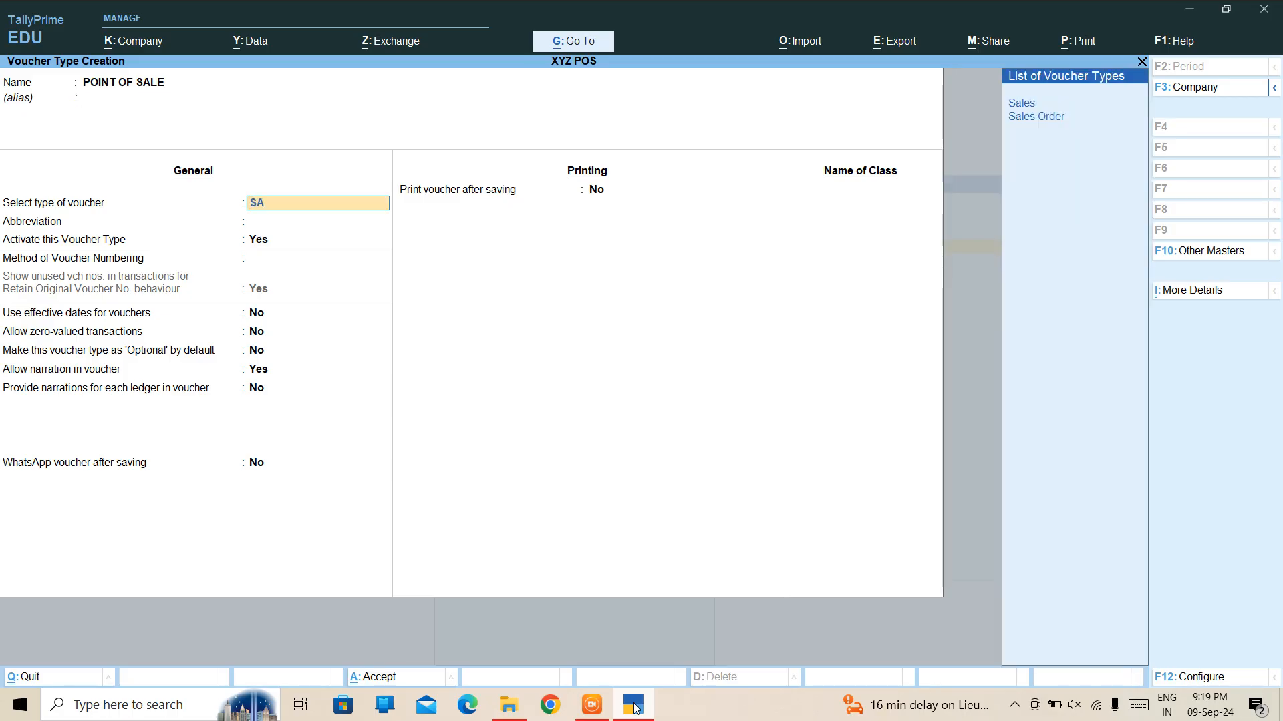
pyautogui.press('Return')
# Step: Accept the voucher type's default general settings, including the Sale abbreviation, Automatic numbering and Retain Original Voucher No
pyautogui.press('Return')
pyautogui.press('Return')
pyautogui.press('Return')
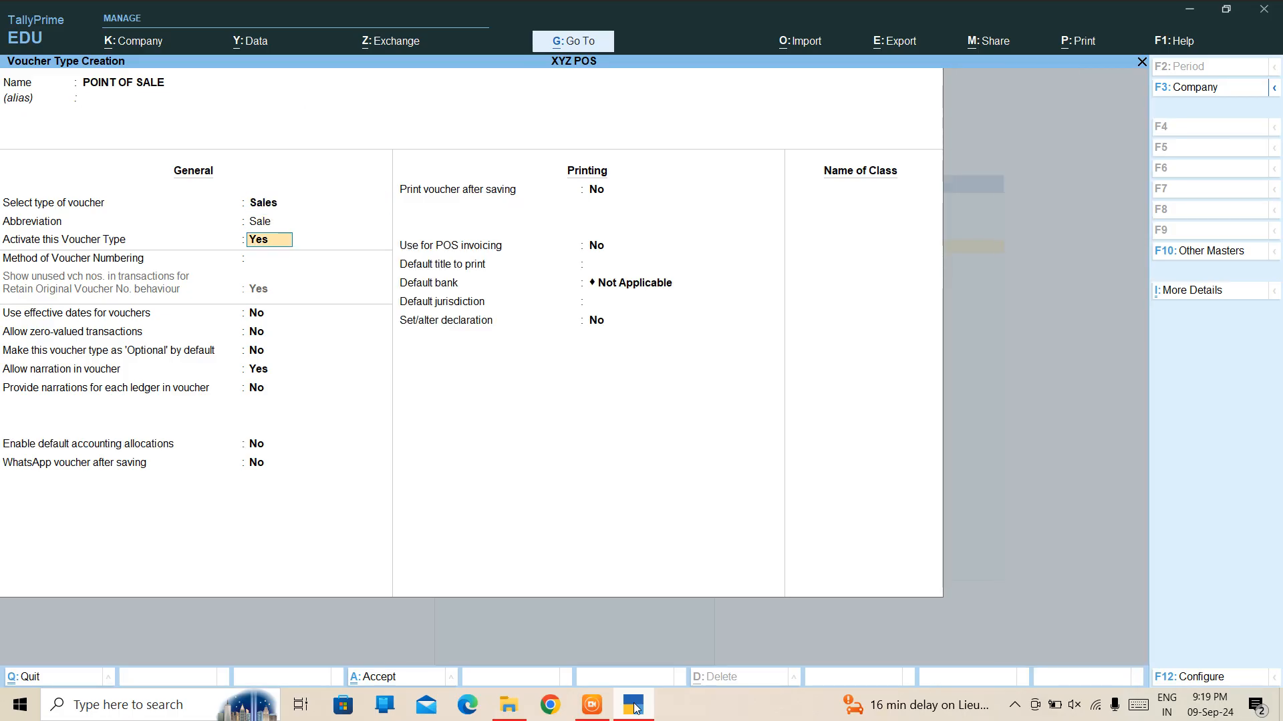
pyautogui.press('Return')
pyautogui.press('Return')
pyautogui.press('Return')
pyautogui.press('Return')
pyautogui.press('Return')
pyautogui.press('Return')
pyautogui.press('Return')
pyautogui.press('Return')
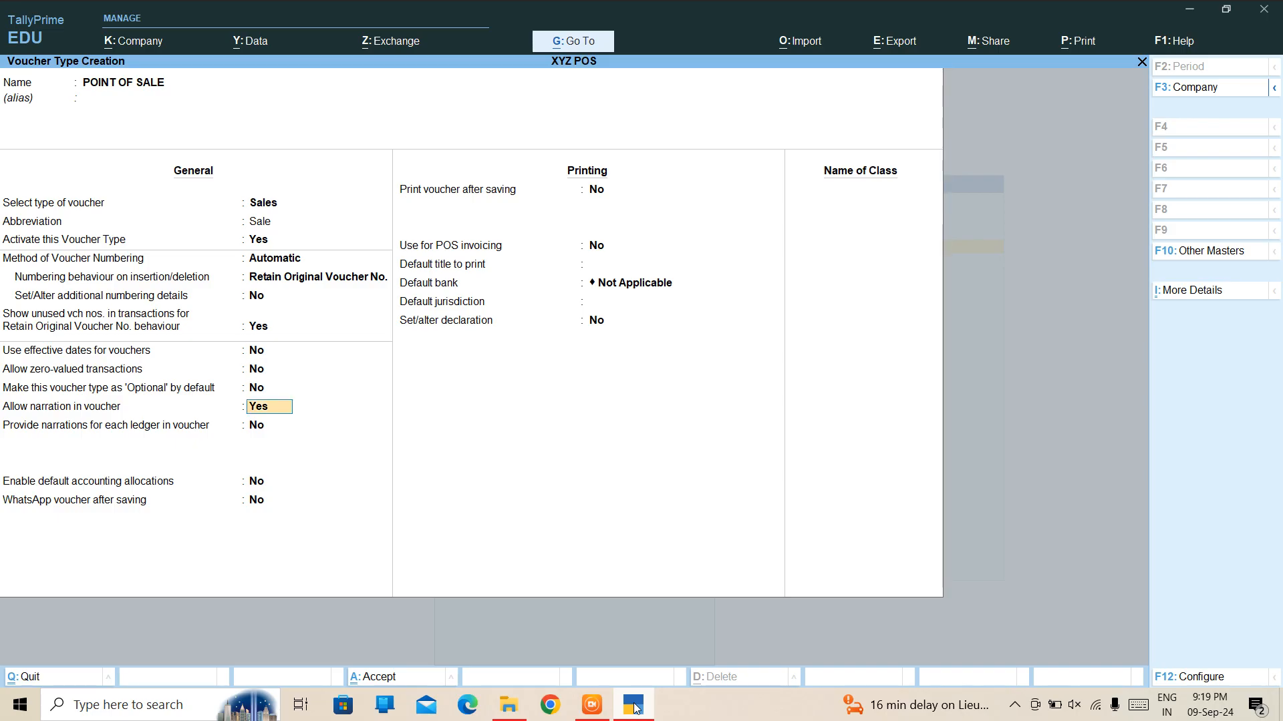
pyautogui.press('Return')
pyautogui.press('Return')
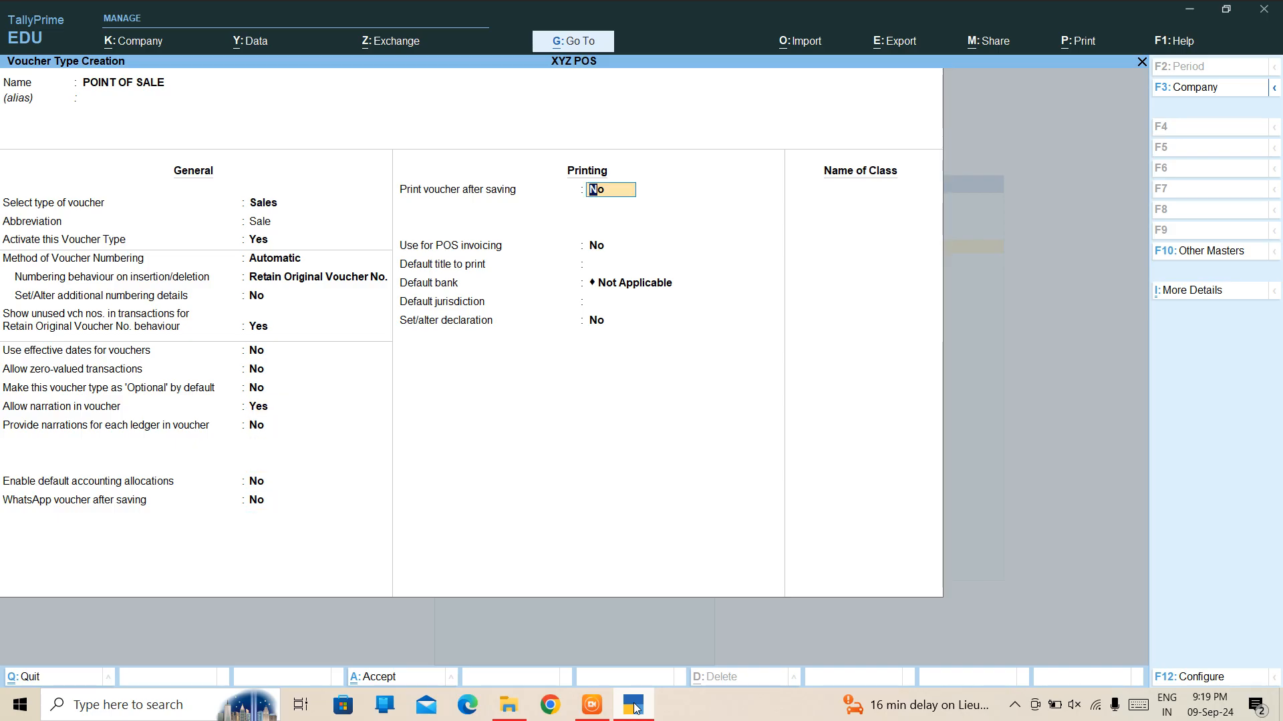
# Step: Enable printing the voucher after saving and its use for POS invoicing
pyautogui.write('Y')
pyautogui.press('Return')
pyautogui.write('Y')
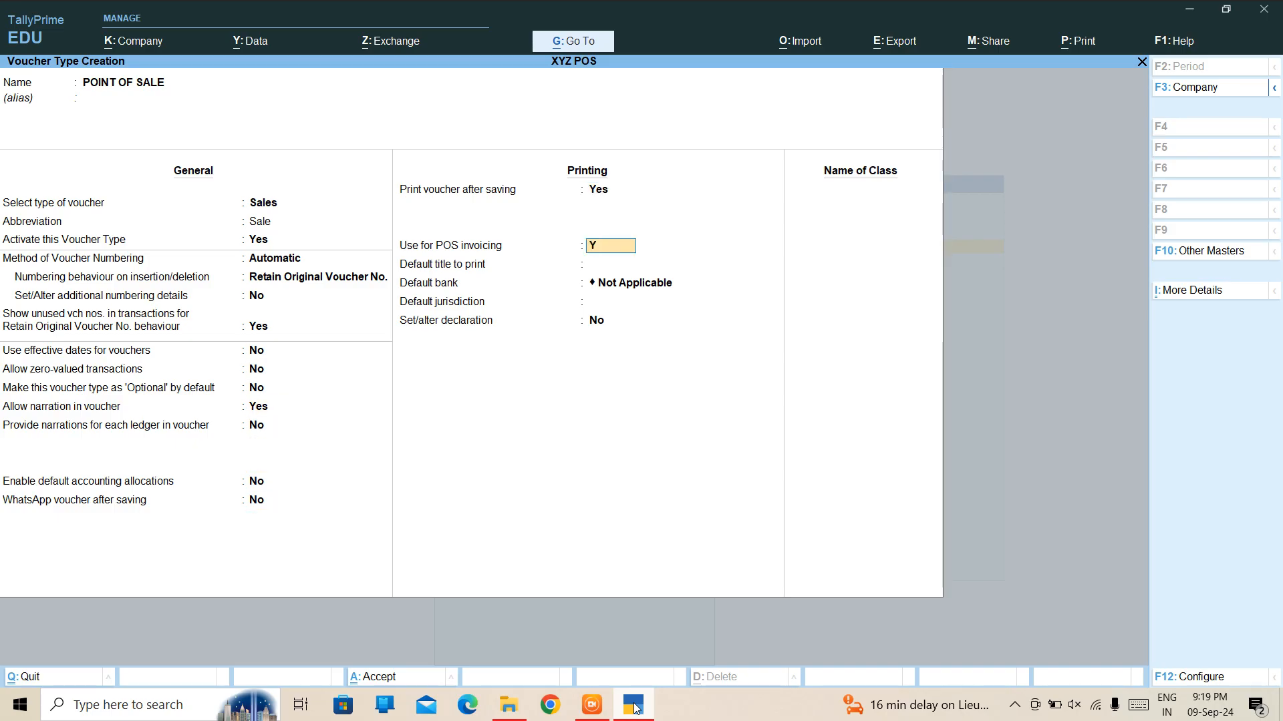
pyautogui.press('Return')
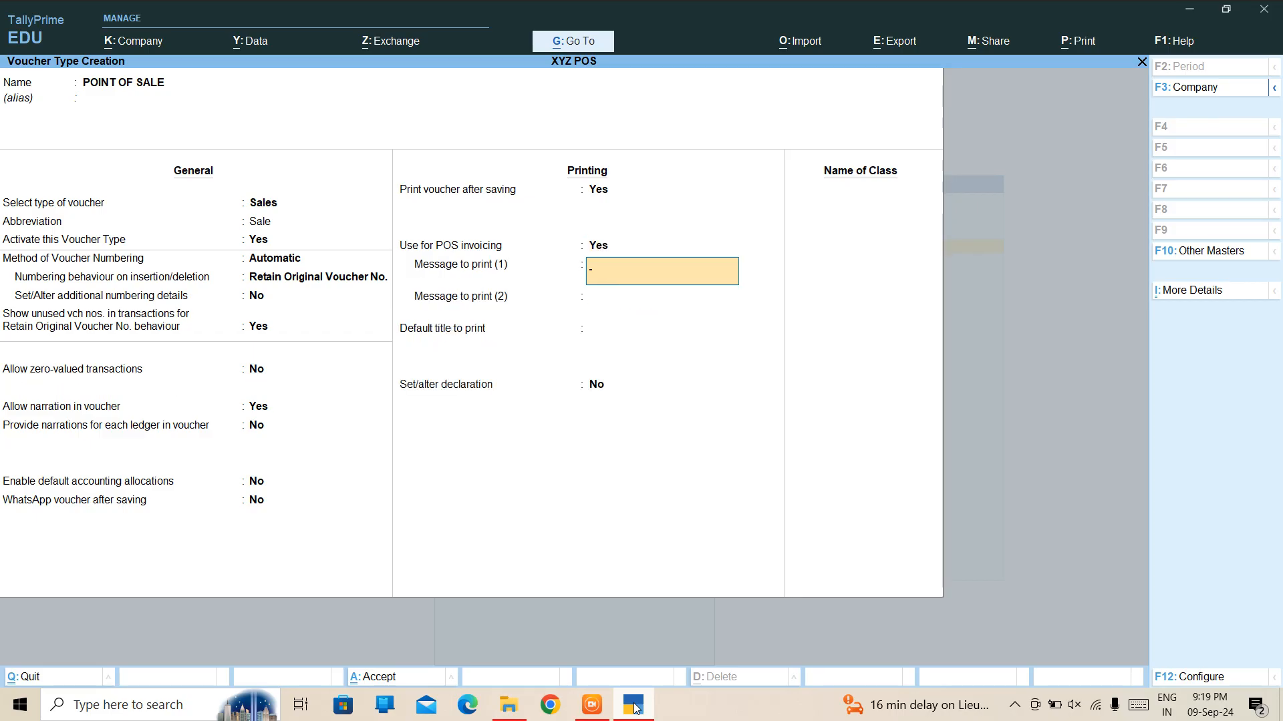
# Step: Set the two POS print messages to "THANK YOU!" and "VISIT AGAIN"
pyautogui.write('THANK YOU!')
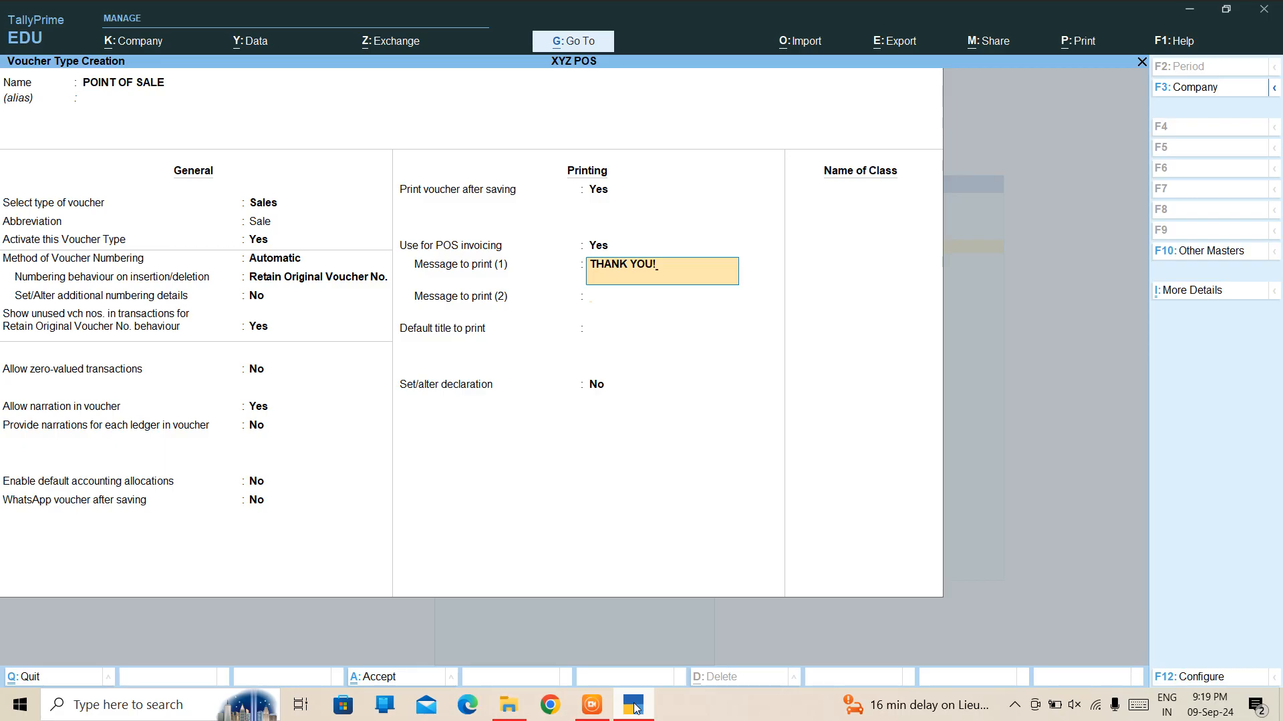
pyautogui.press('Return')
pyautogui.write('VIS')
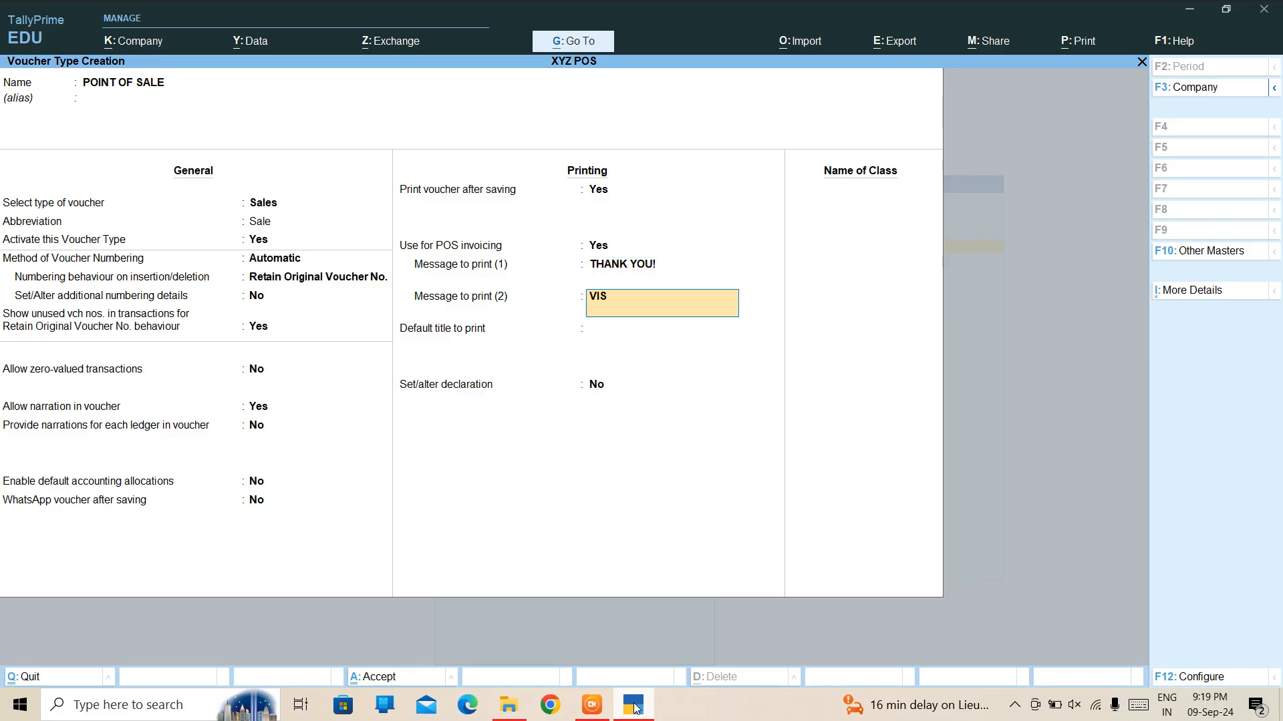
pyautogui.write('IT AGAIN')
pyautogui.press('Return')
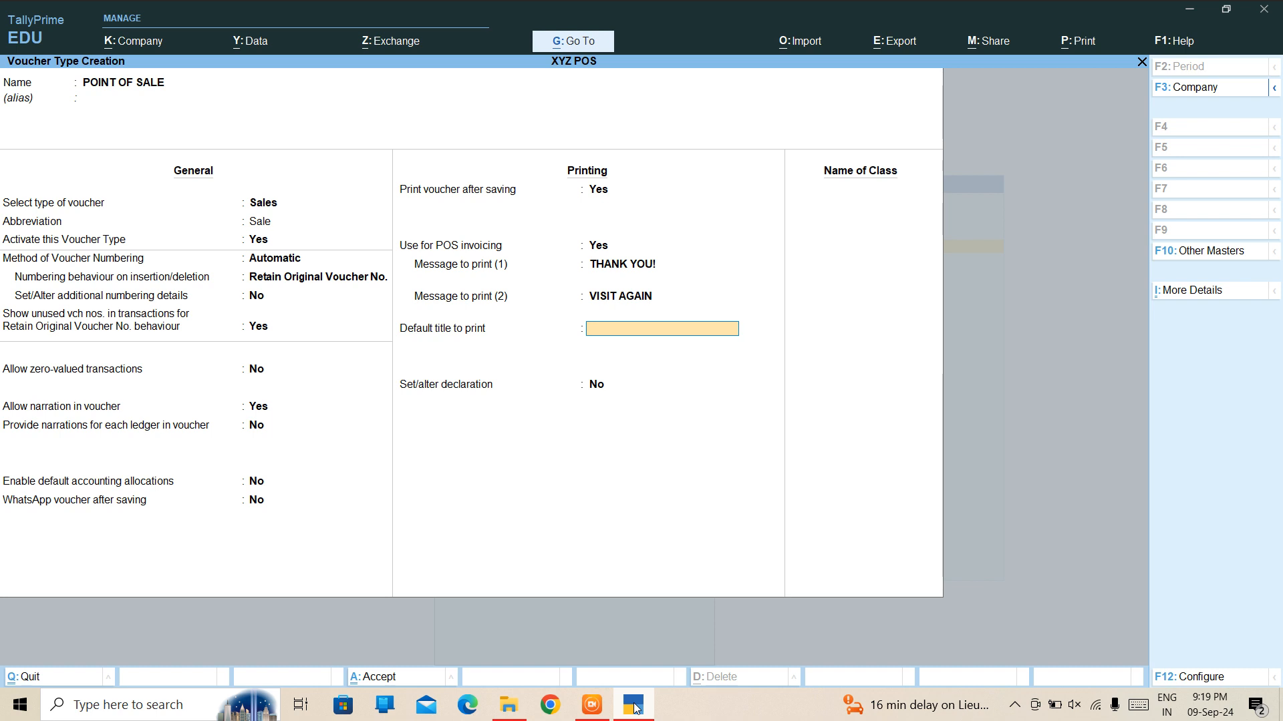
# Step: Set the default print title to POS and enable the declaration with its default text
pyautogui.write('POS')
pyautogui.press('Return')
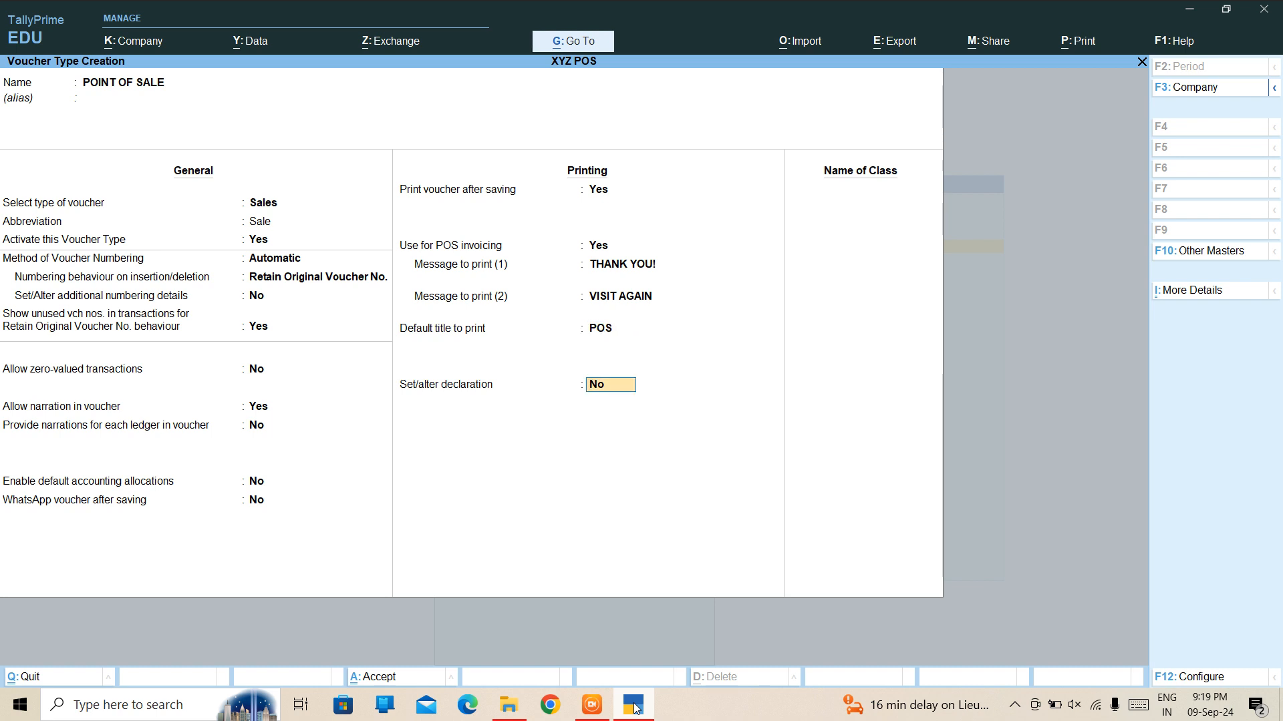
pyautogui.press('y')
pyautogui.press('Return')
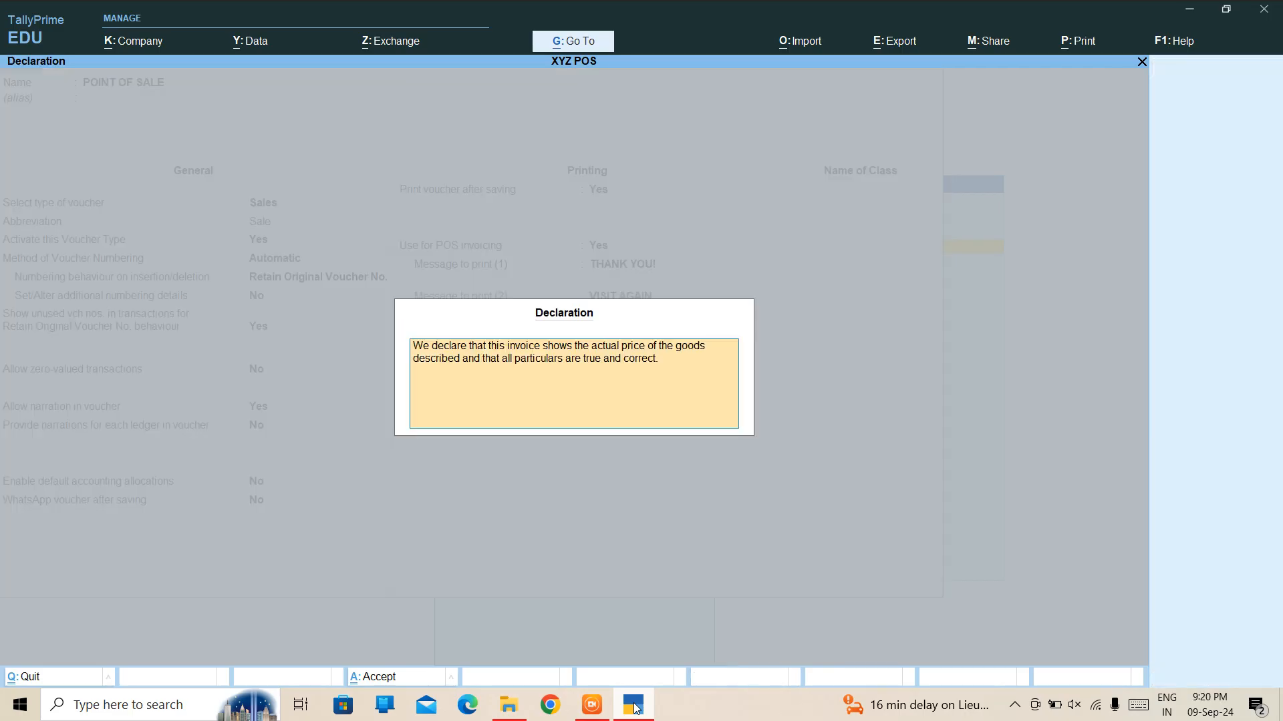
pyautogui.press('Return')
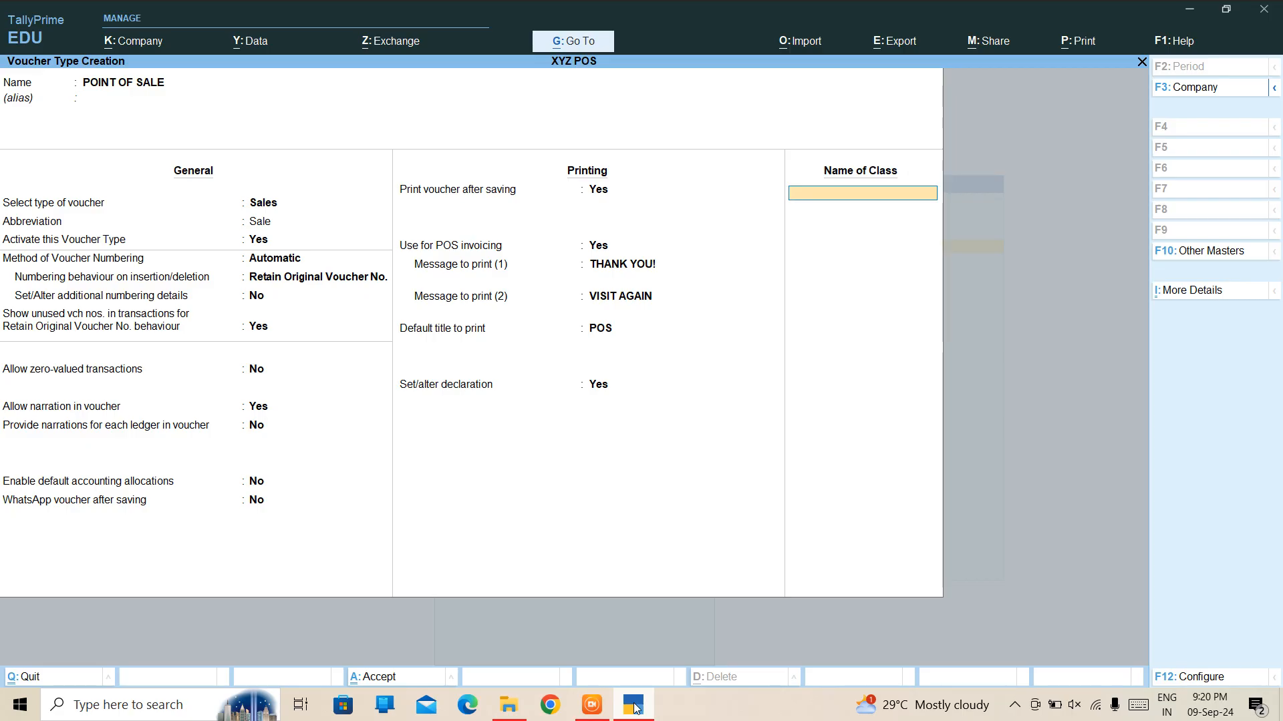
# Step: Add a voucher class named GIFT VOUCHER and create a GIFT VOUCHERS ledger under Sundry Debtors for its gift vouchers
pyautogui.write('GIFT VOUCHER')
pyautogui.press('Return')
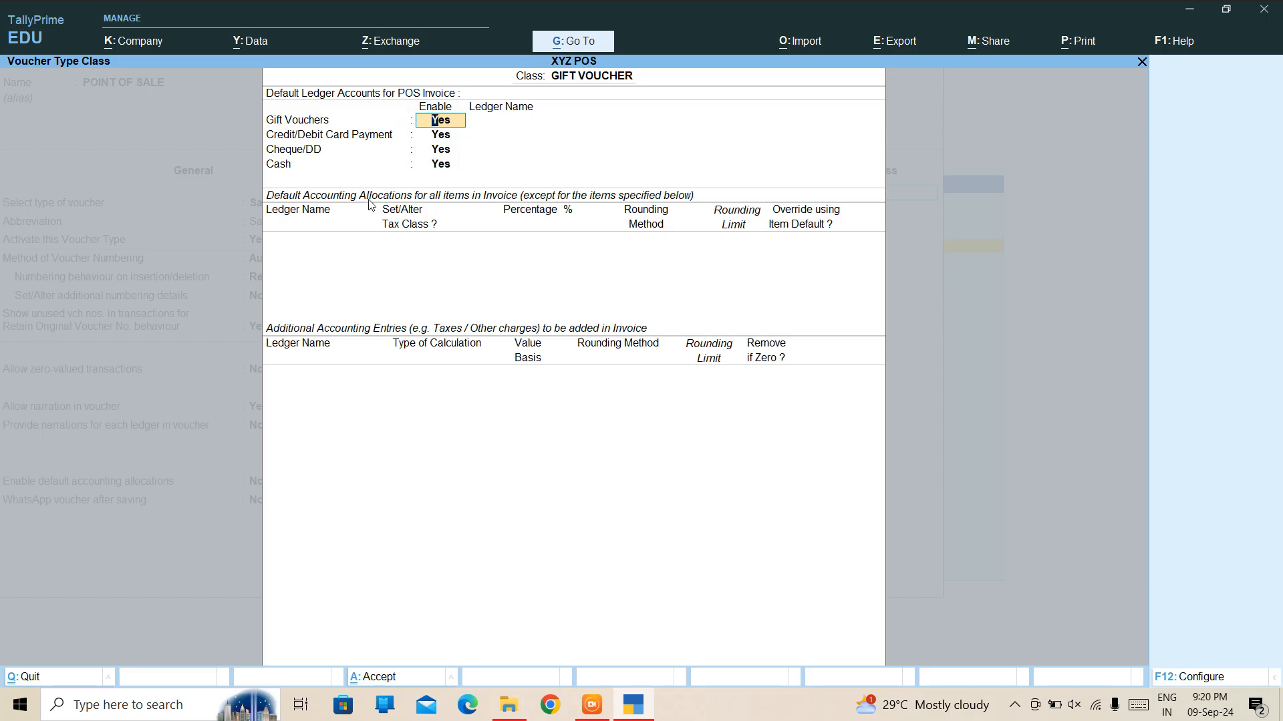
pyautogui.press('Return')
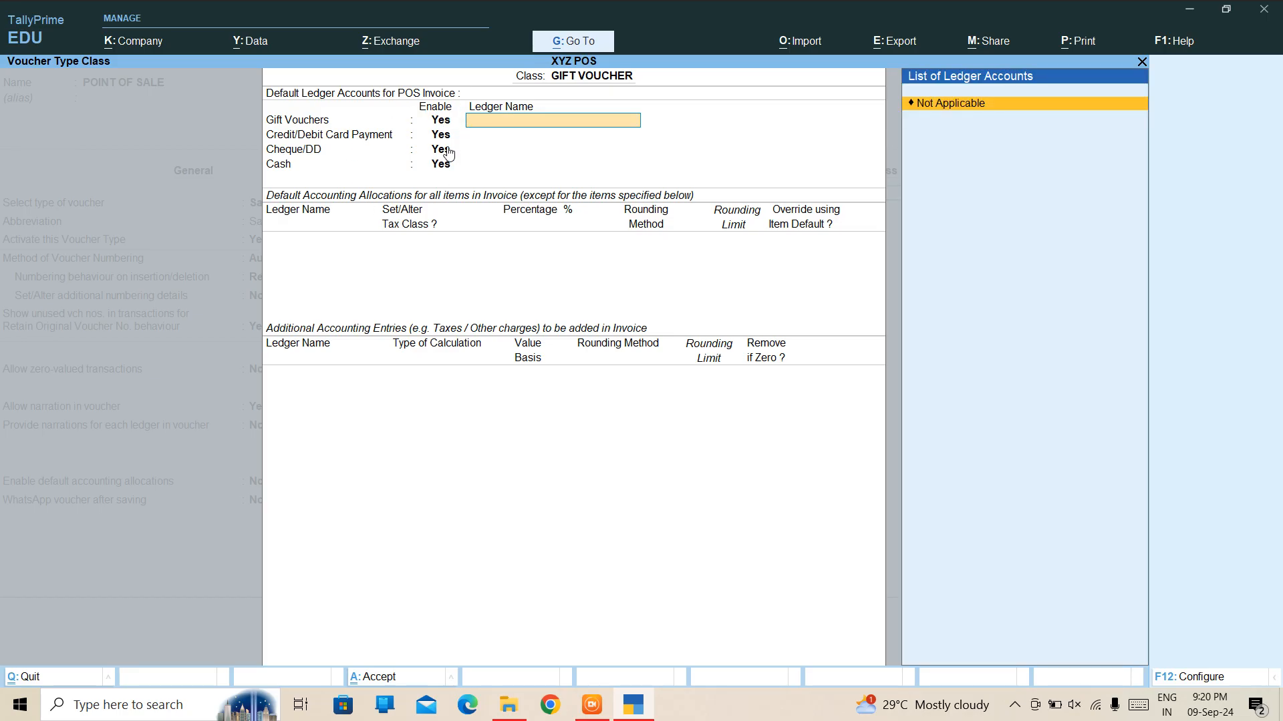
pyautogui.hotkey('alt', 'c')
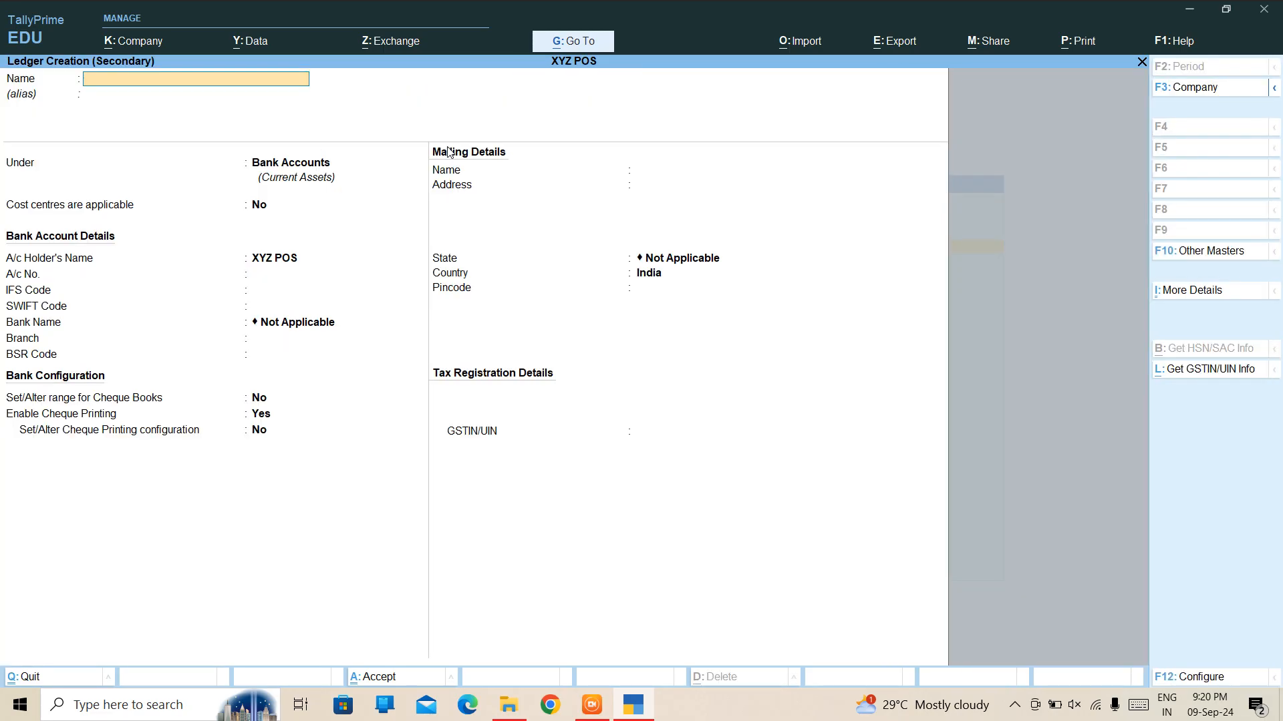
pyautogui.write('GIFT VOUCHERS')
pyautogui.press('Return')
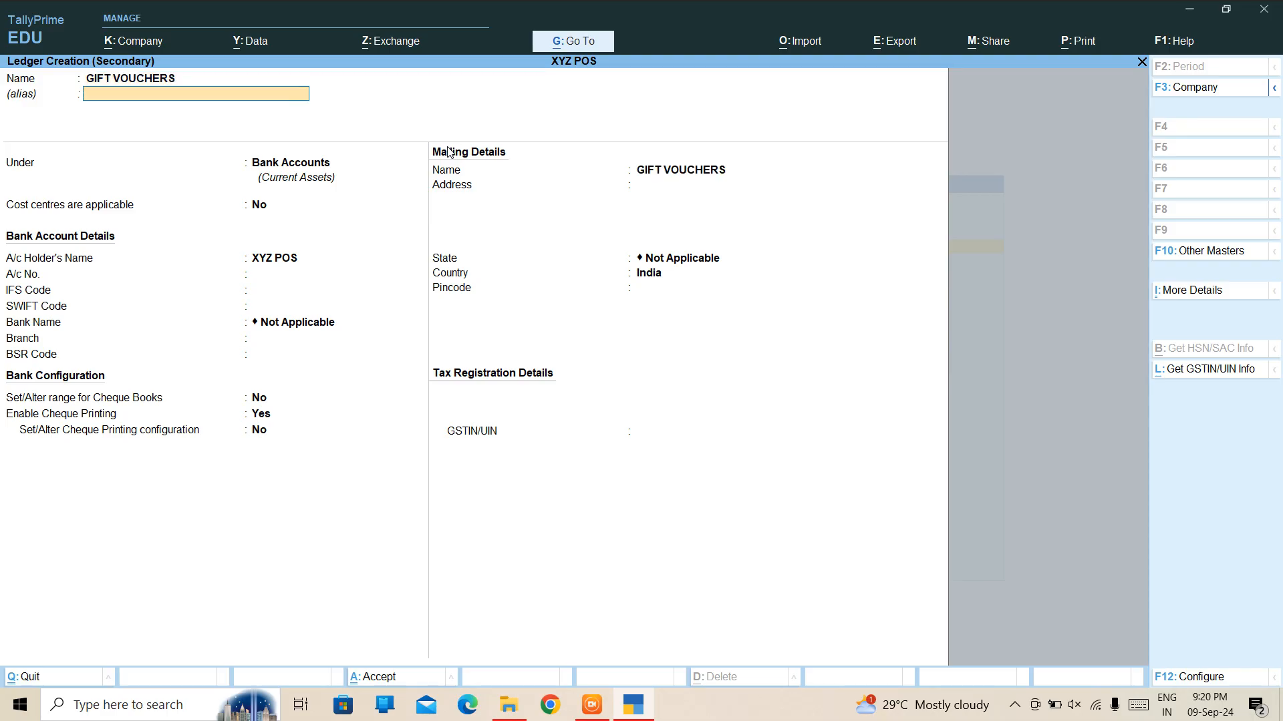
pyautogui.press('Return')
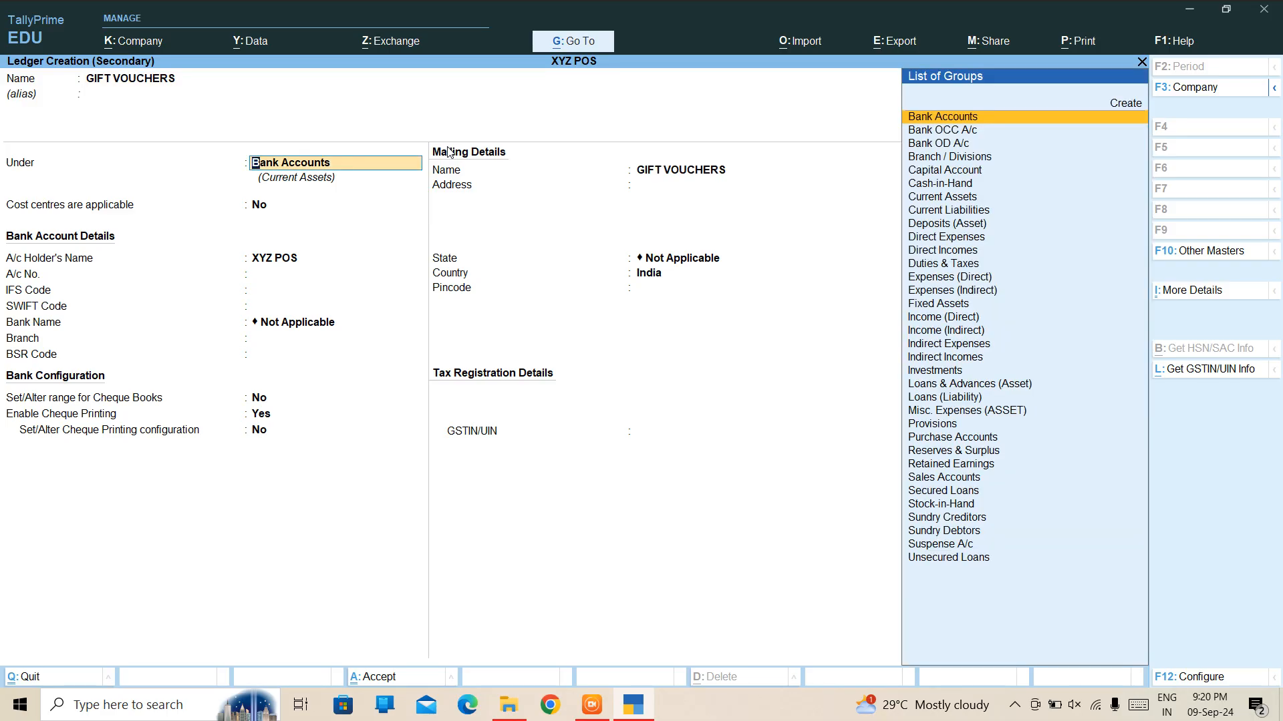
pyautogui.write('DEB')
pyautogui.press('Return')
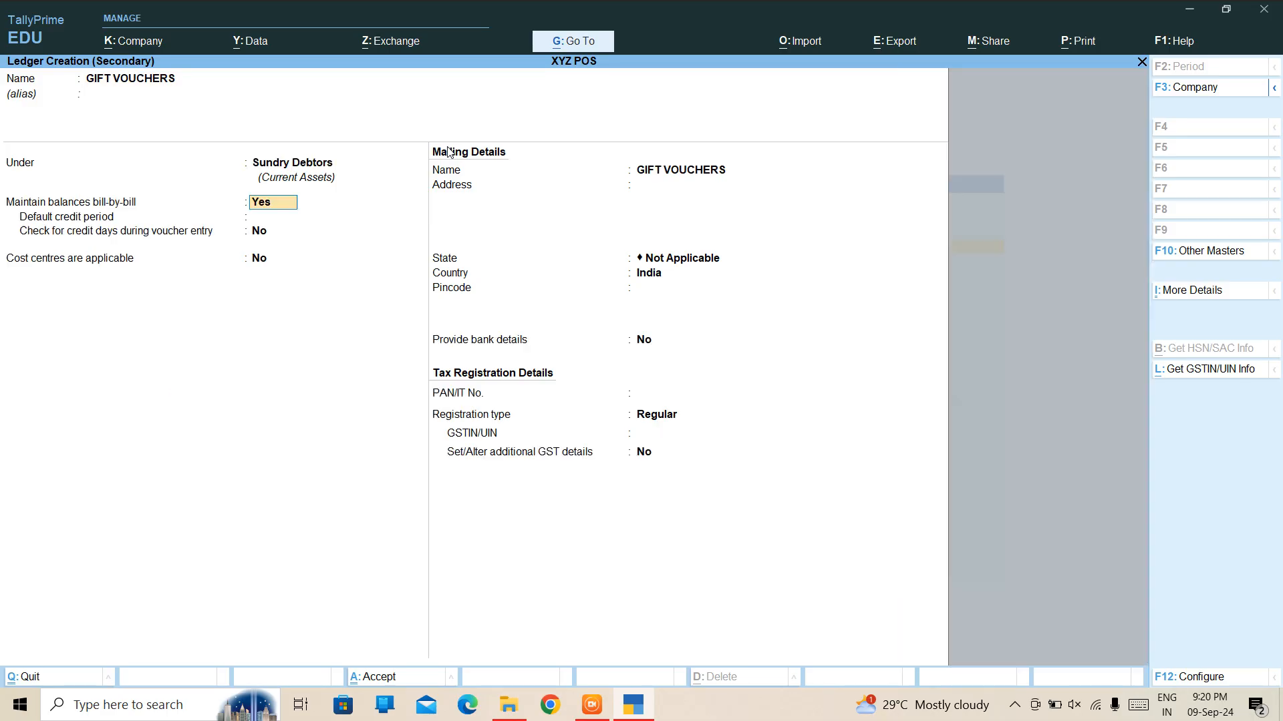
pyautogui.hotkey('ctrl', 'a')
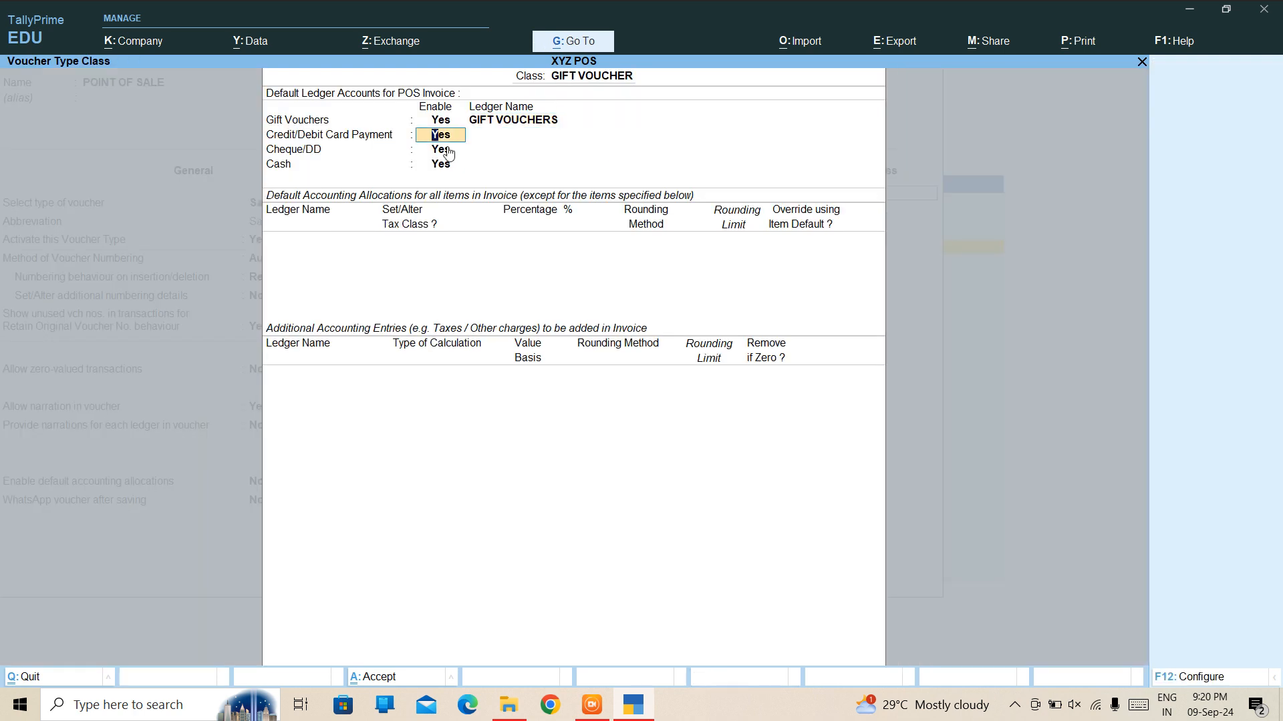
# Step: Create an SBI ledger under Bank Accounts for the class's credit/debit card payments
pyautogui.press('Return')
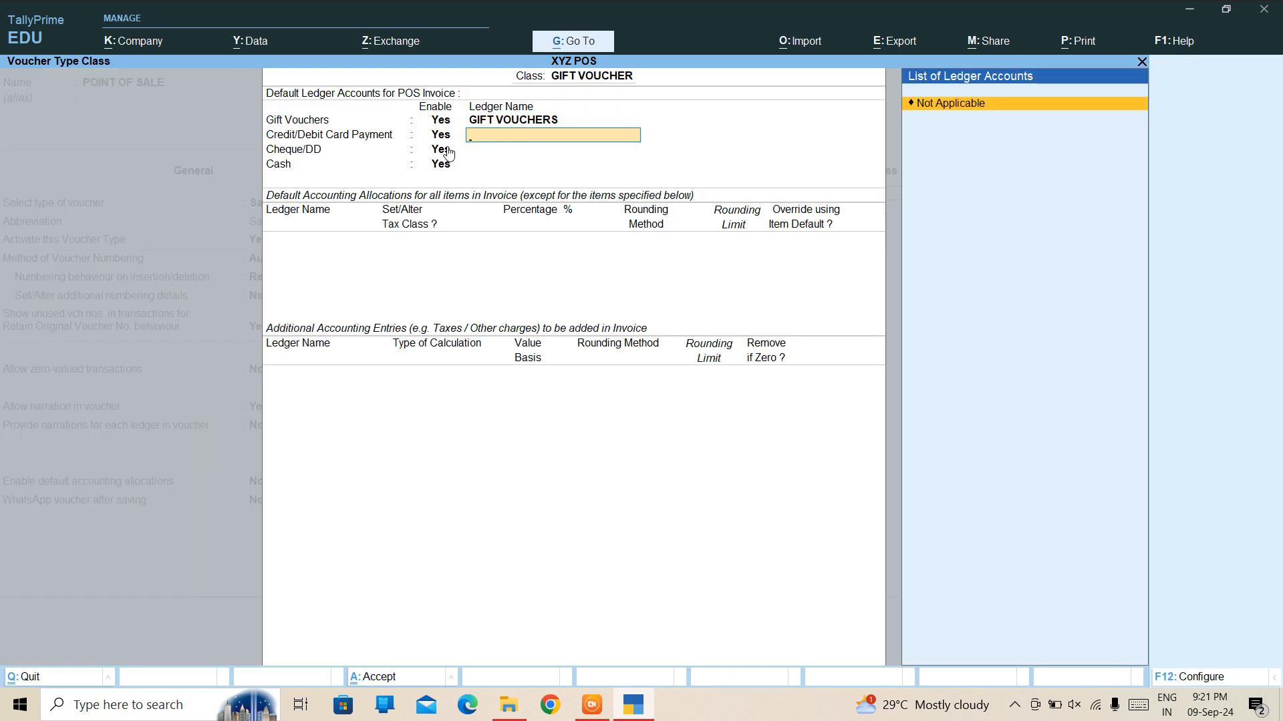
pyautogui.hotkey('alt', 'c')
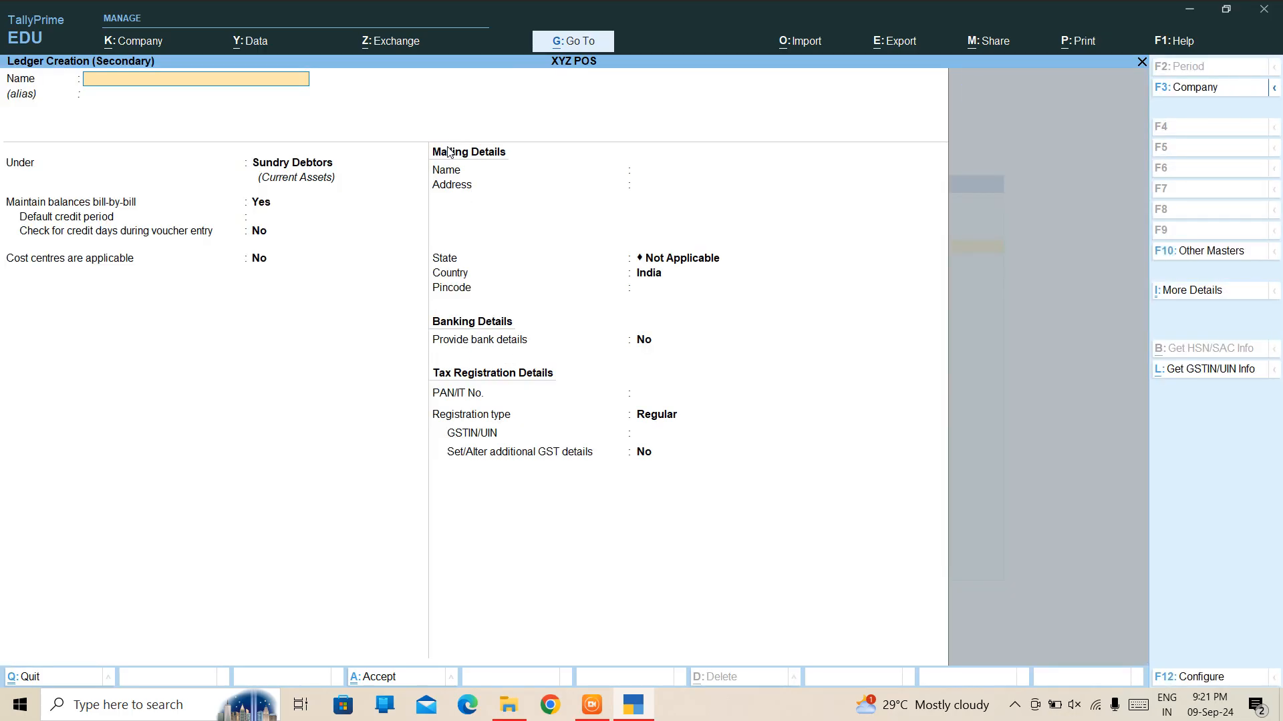
pyautogui.write('SBI')
pyautogui.press('Return')
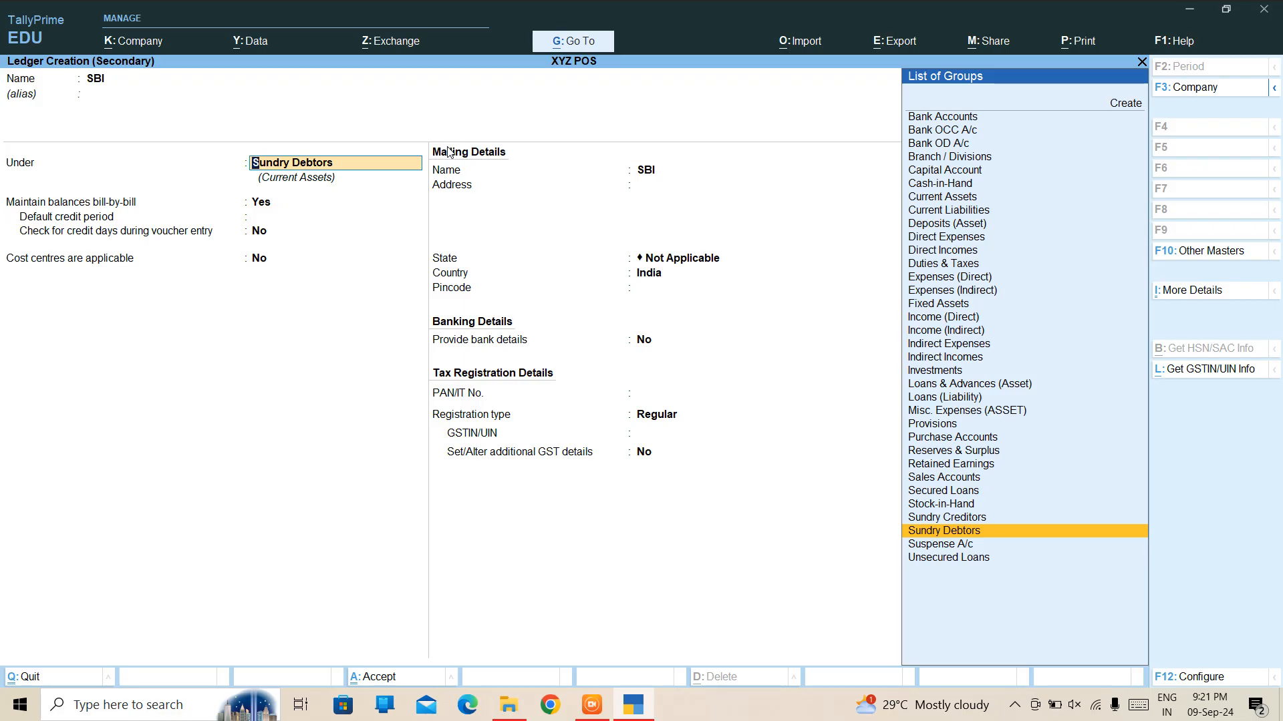
pyautogui.write('BA')
pyautogui.press('Return')
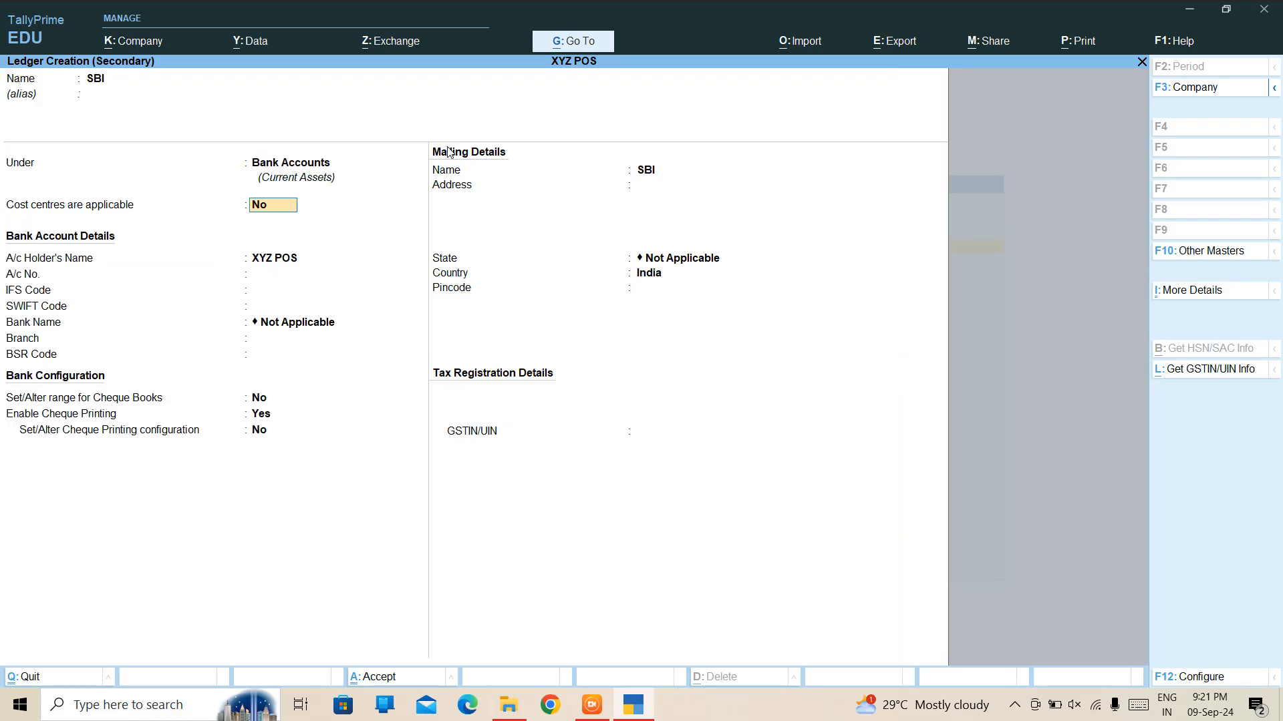
pyautogui.hotkey('ctrl', 'a')
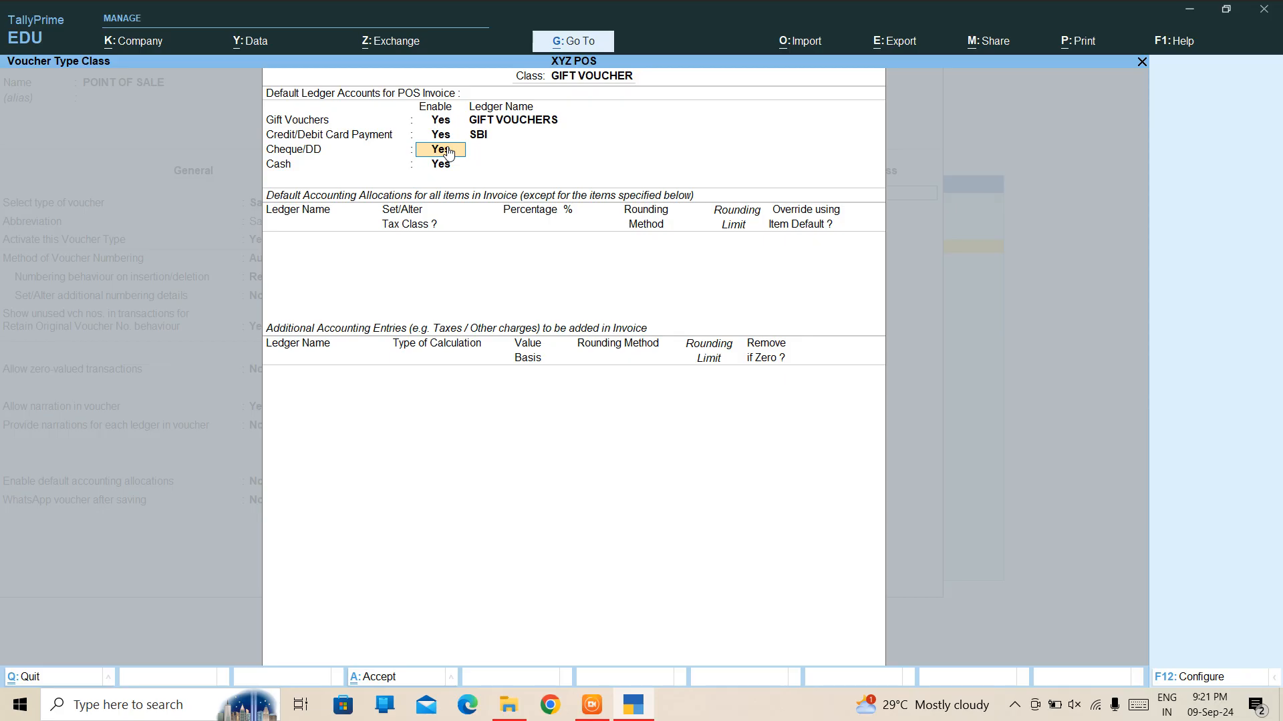
# Step: Assign the SBI ledger to Cheque/DD payments and the Cash ledger to cash payments
pyautogui.press('Return')
pyautogui.press('Down')
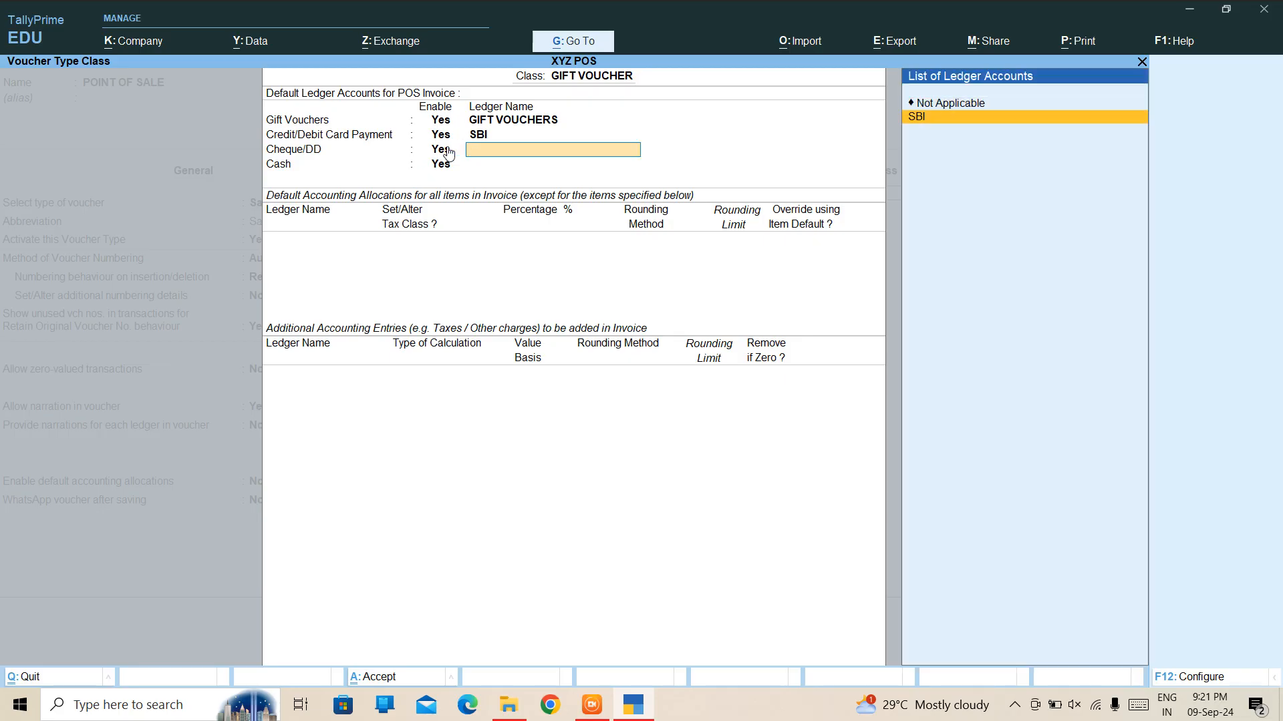
pyautogui.press('Return')
pyautogui.press('Return')
pyautogui.press('Down')
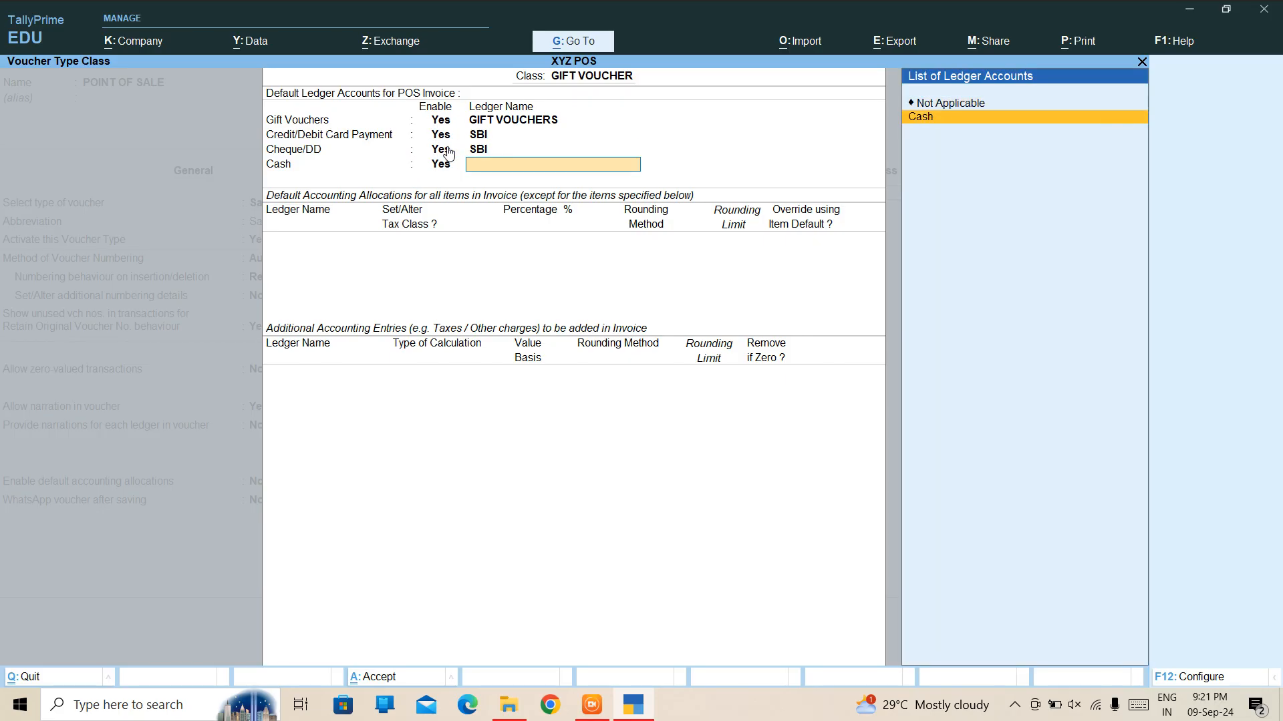
pyautogui.press('Return')
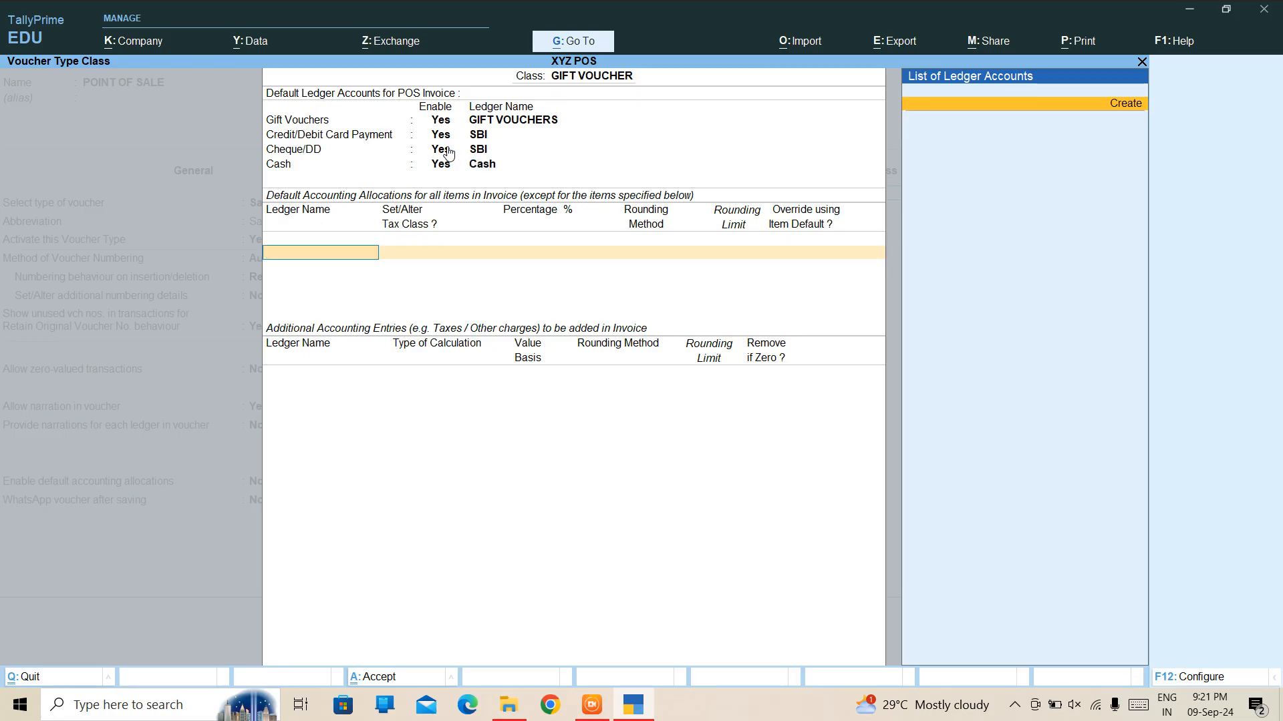
pyautogui.write('A')
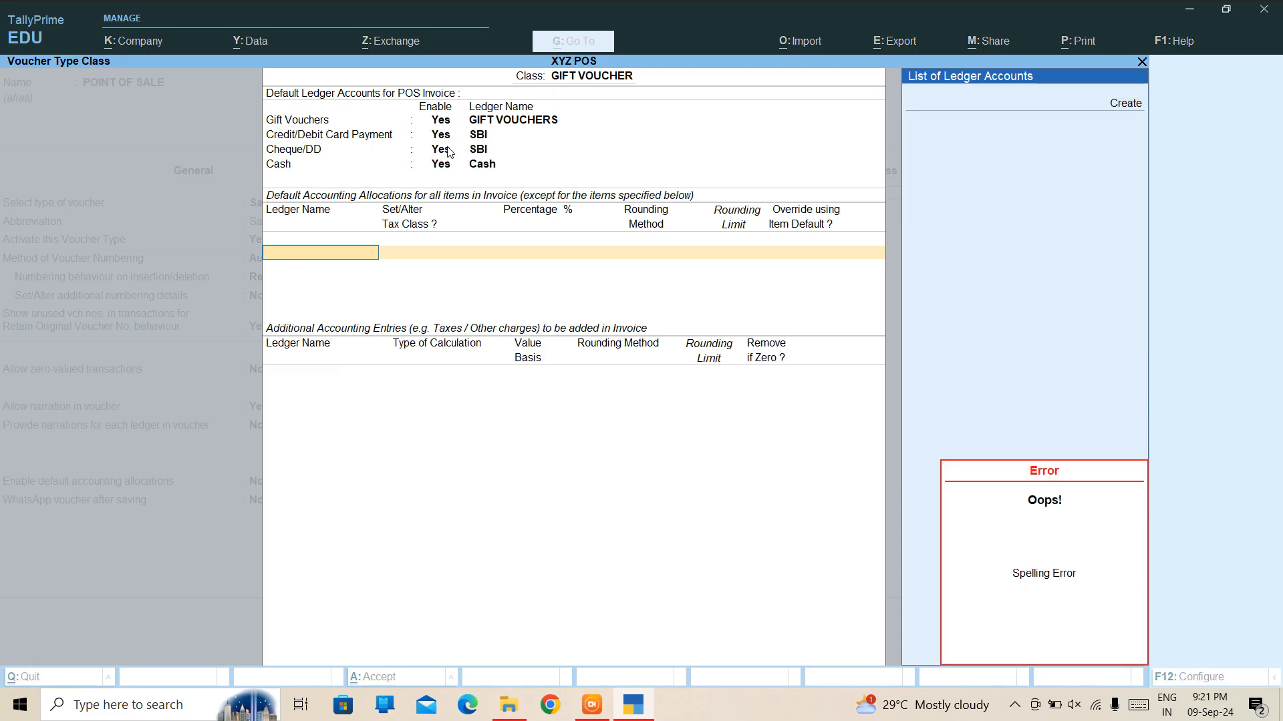
# Step: Create a SALES ledger under Sales Accounts for the class's default accounting allocations, keep the 100% allocation, and finish the class
pyautogui.press('BackSpace')
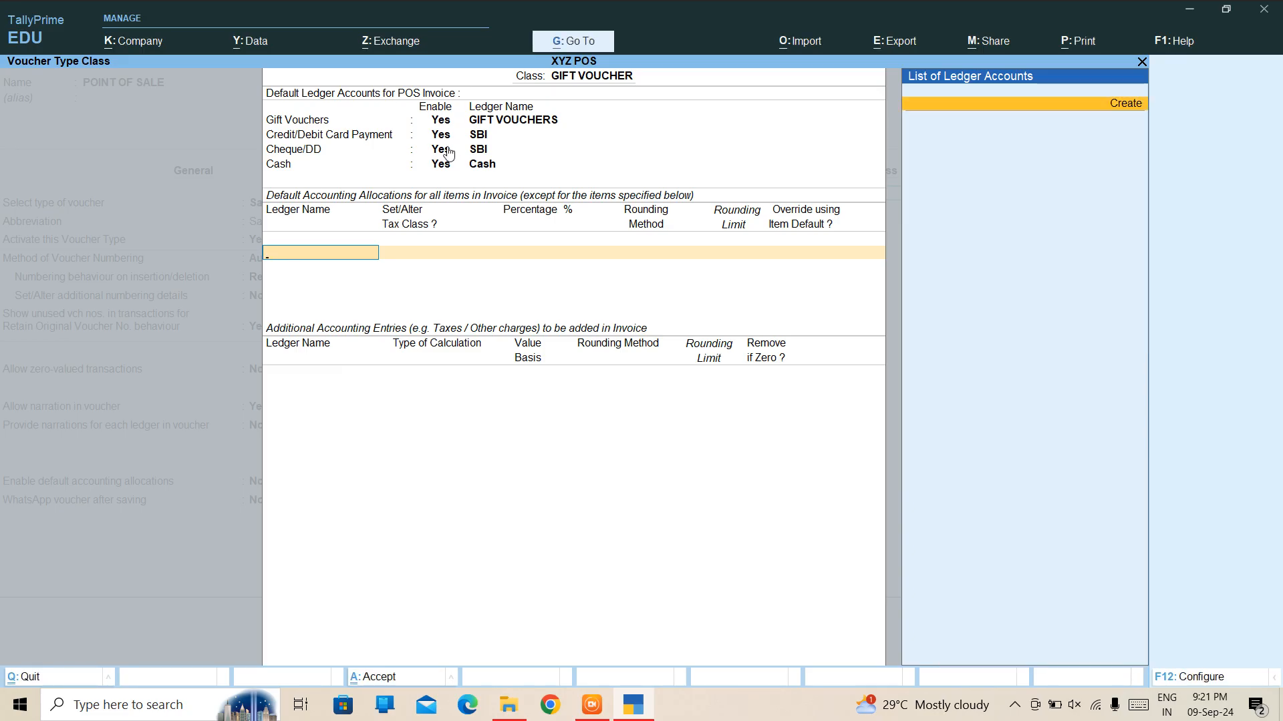
pyautogui.press('Return')
pyautogui.write('SALES')
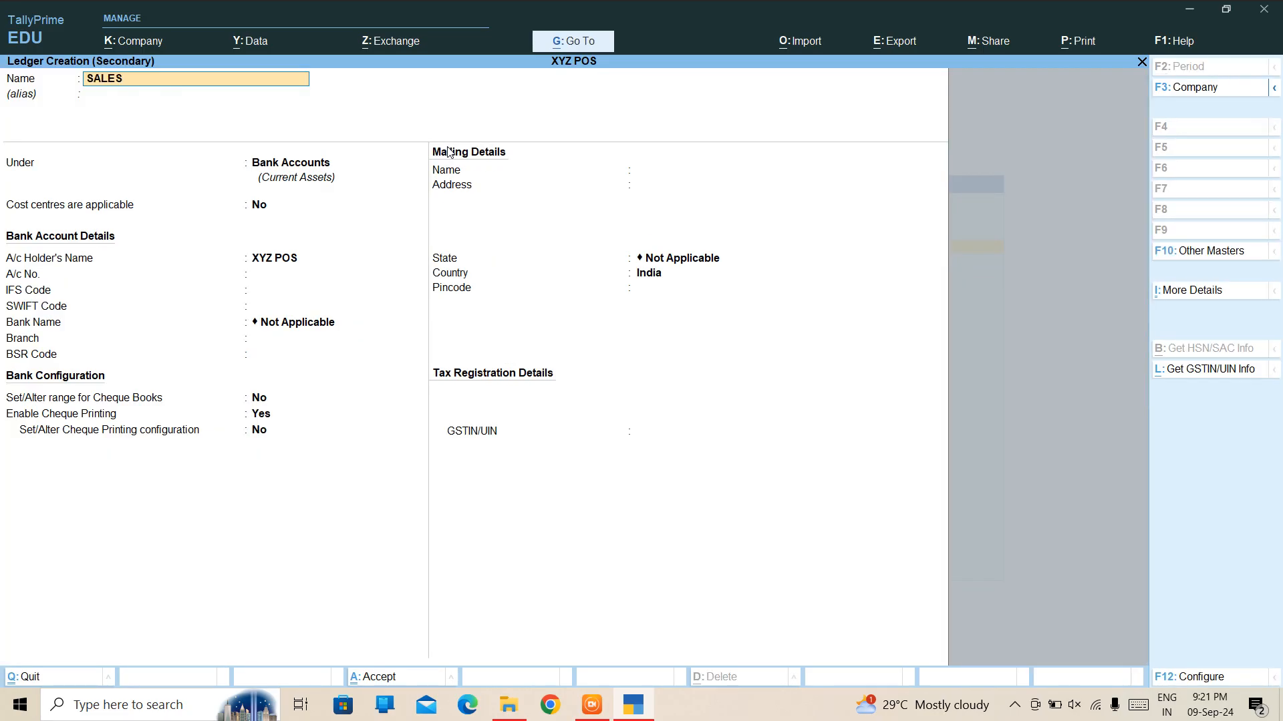
pyautogui.press('Return')
pyautogui.write('SAL')
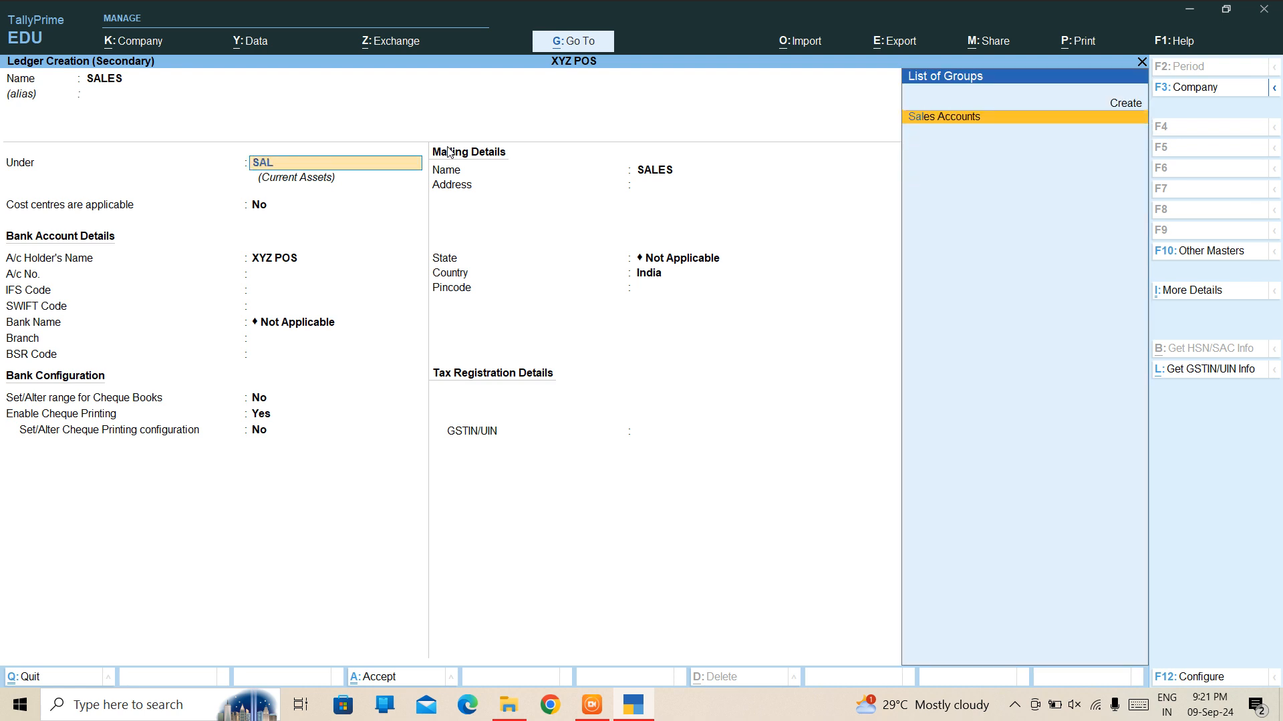
pyautogui.press('Return')
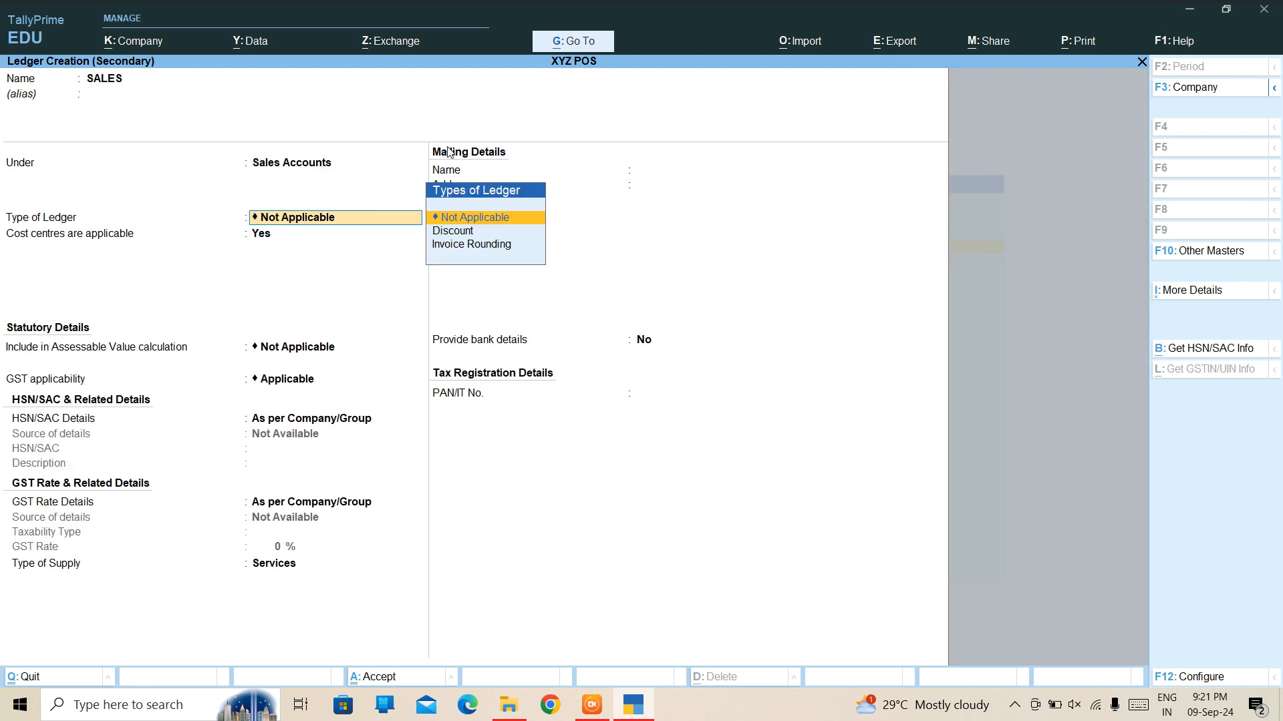
pyautogui.hotkey('ctrl', 'a')
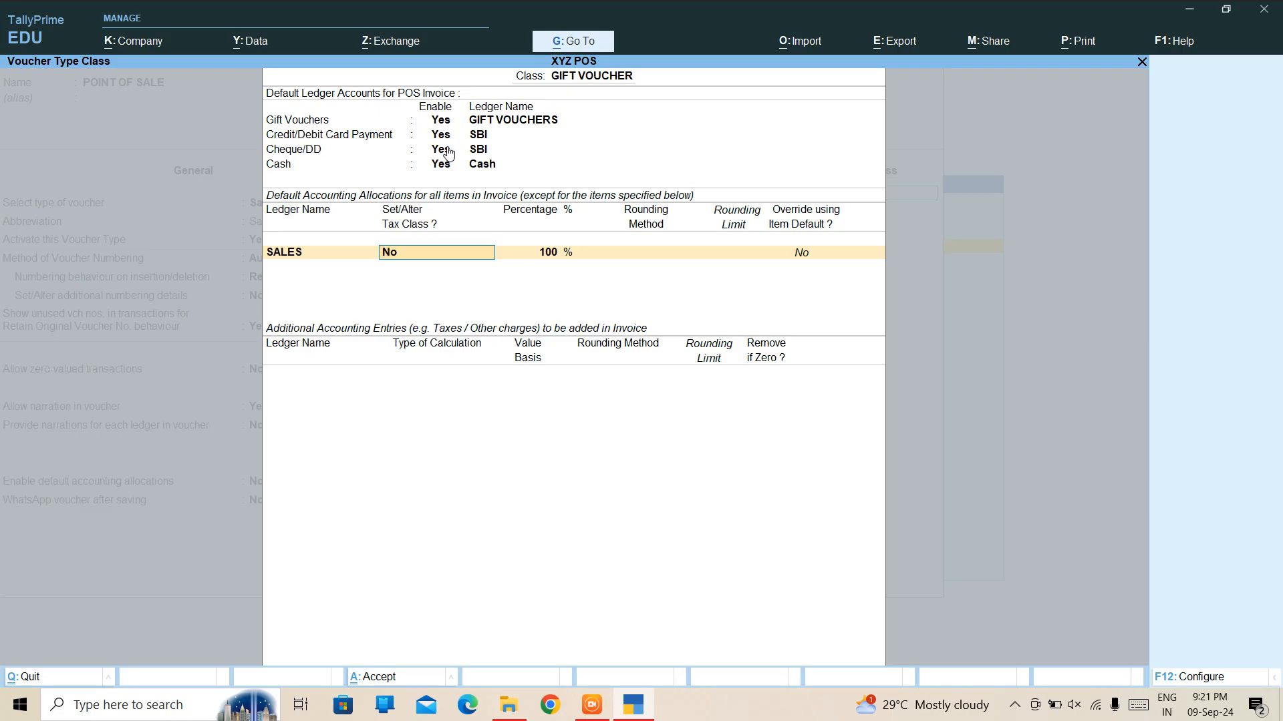
pyautogui.press('Return')
pyautogui.press('Return')
pyautogui.press('Return')
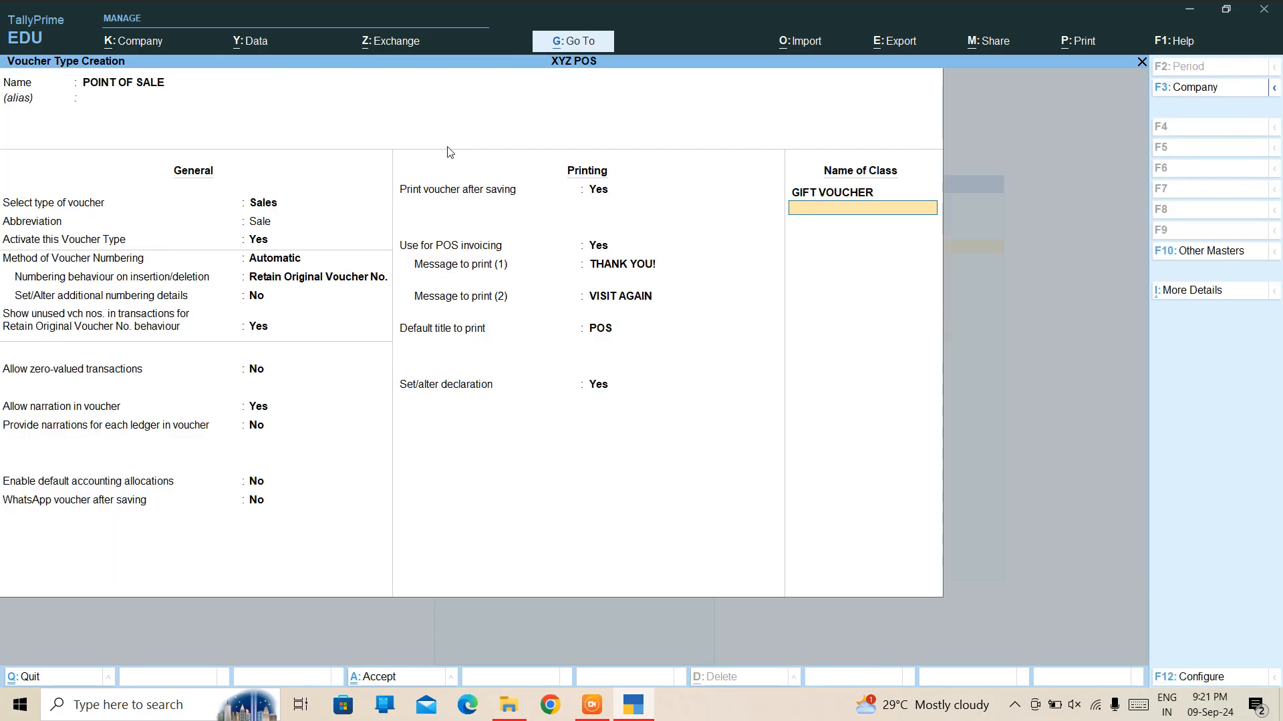
# Step: Rename the GIFT VOUCHER class to POS, save the POINT OF SALE voucher type, and return to the Gateway of Tally
pyautogui.press('Up')
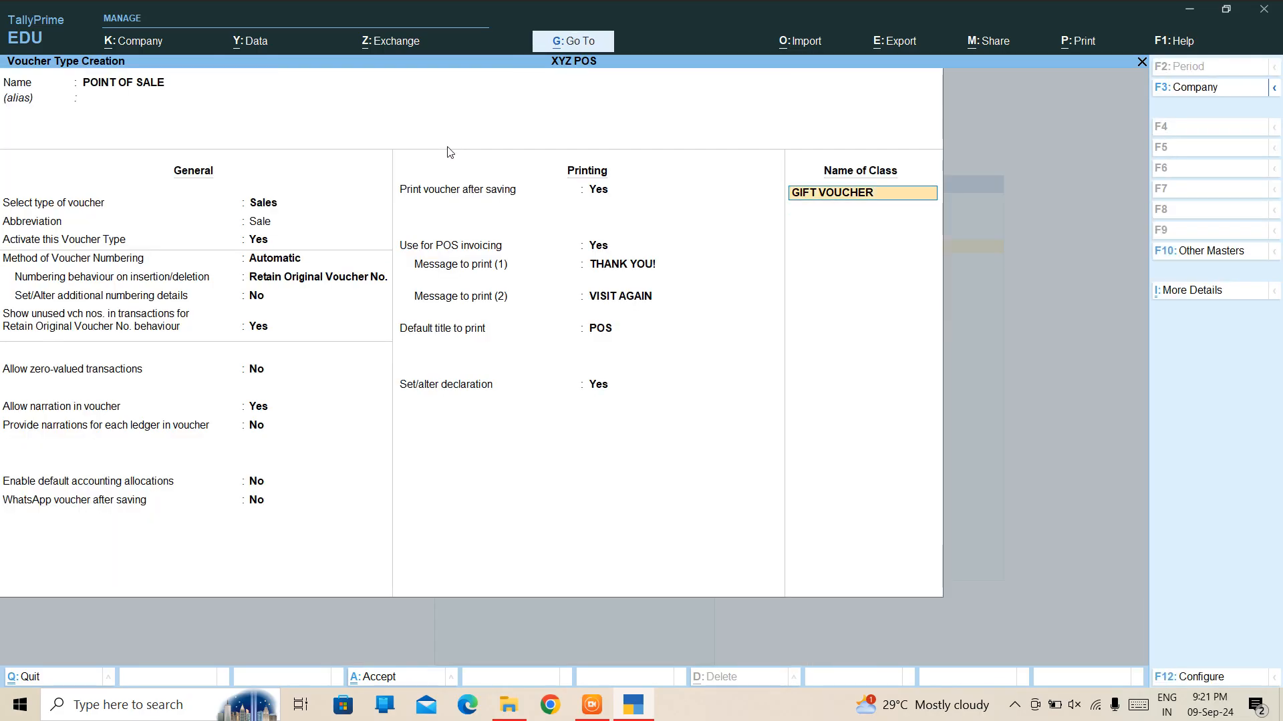
pyautogui.write('POS')
pyautogui.press('Return')
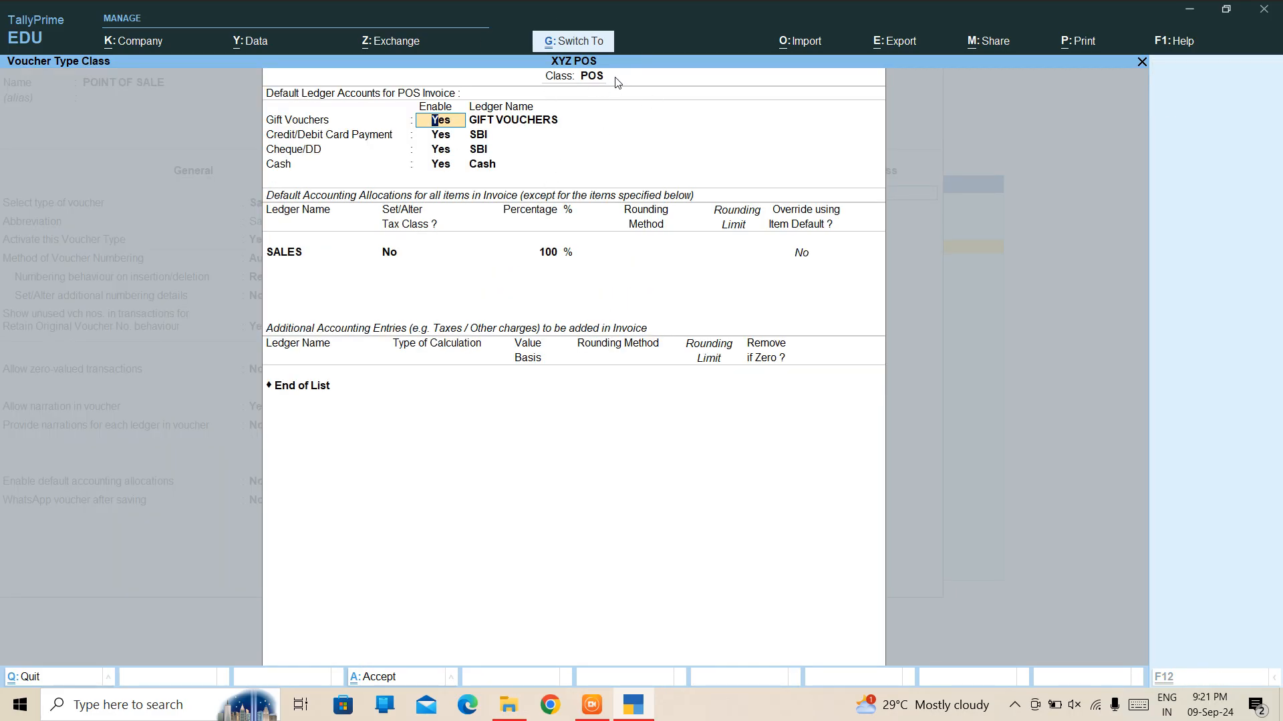
pyautogui.hotkey('ctrl', 'a')
pyautogui.hotkey('ctrl', 'a')
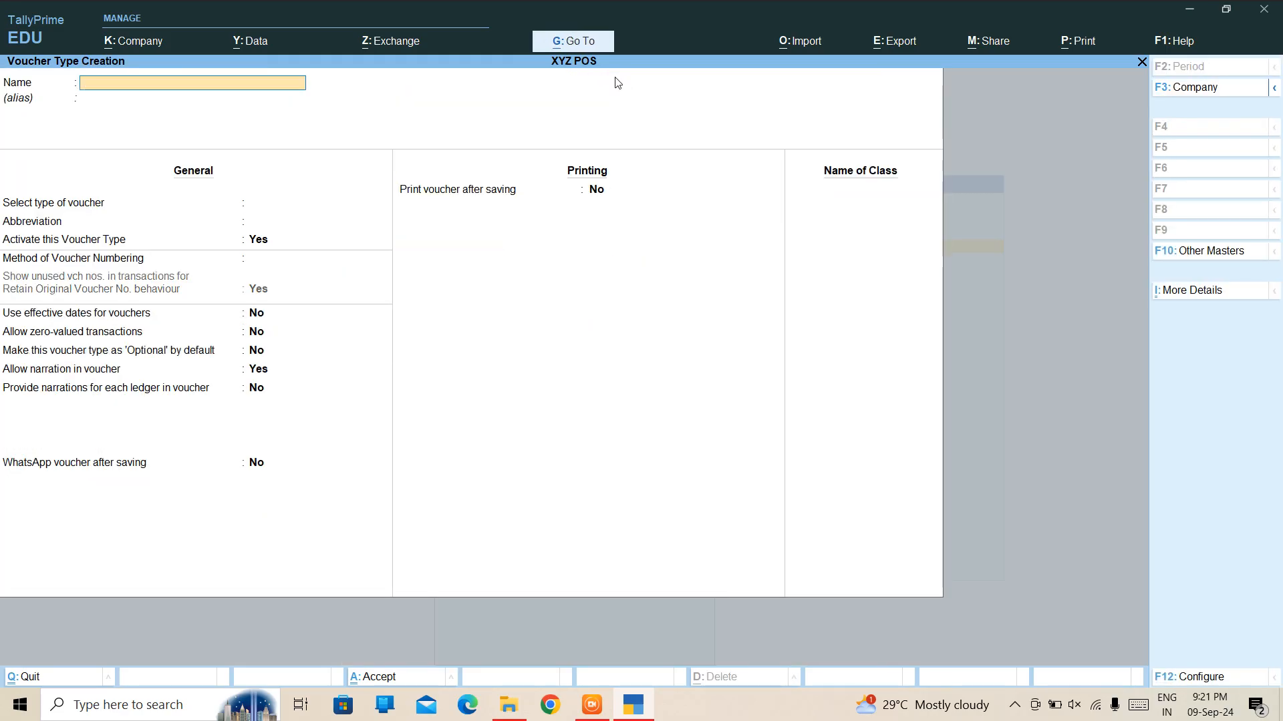
pyautogui.press('Escape')
pyautogui.press('Return')
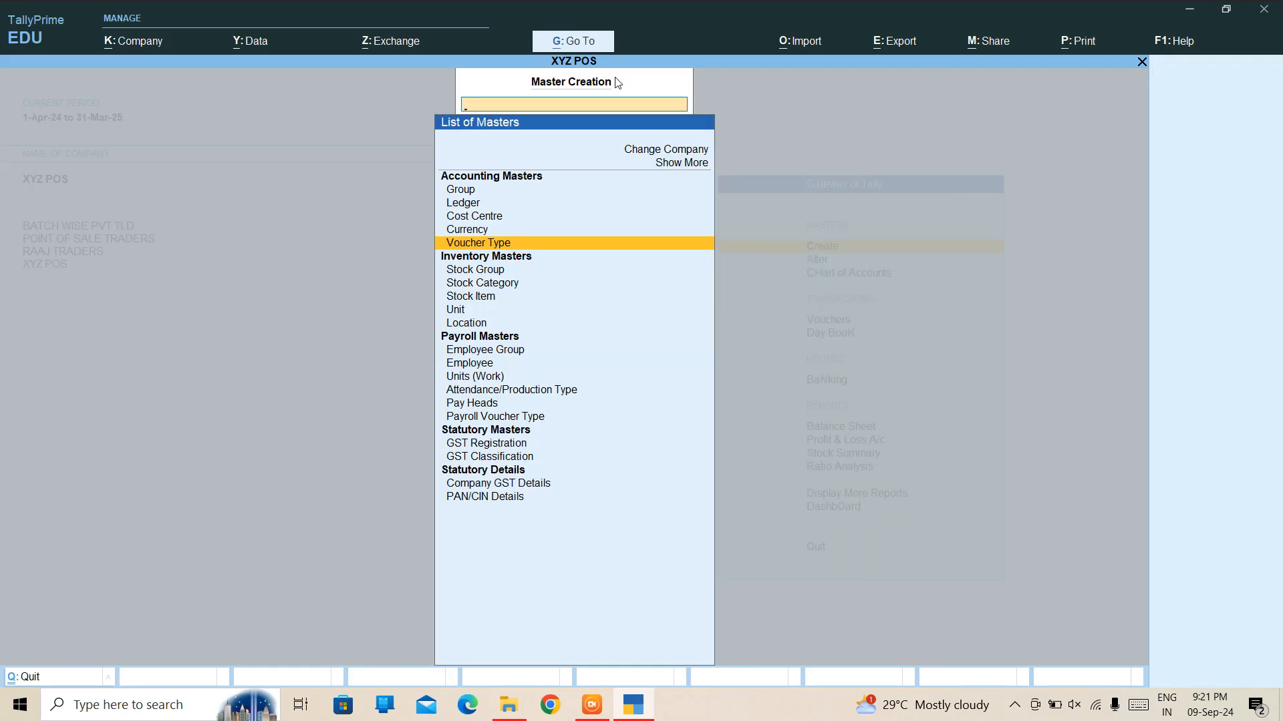
pyautogui.press('Escape')
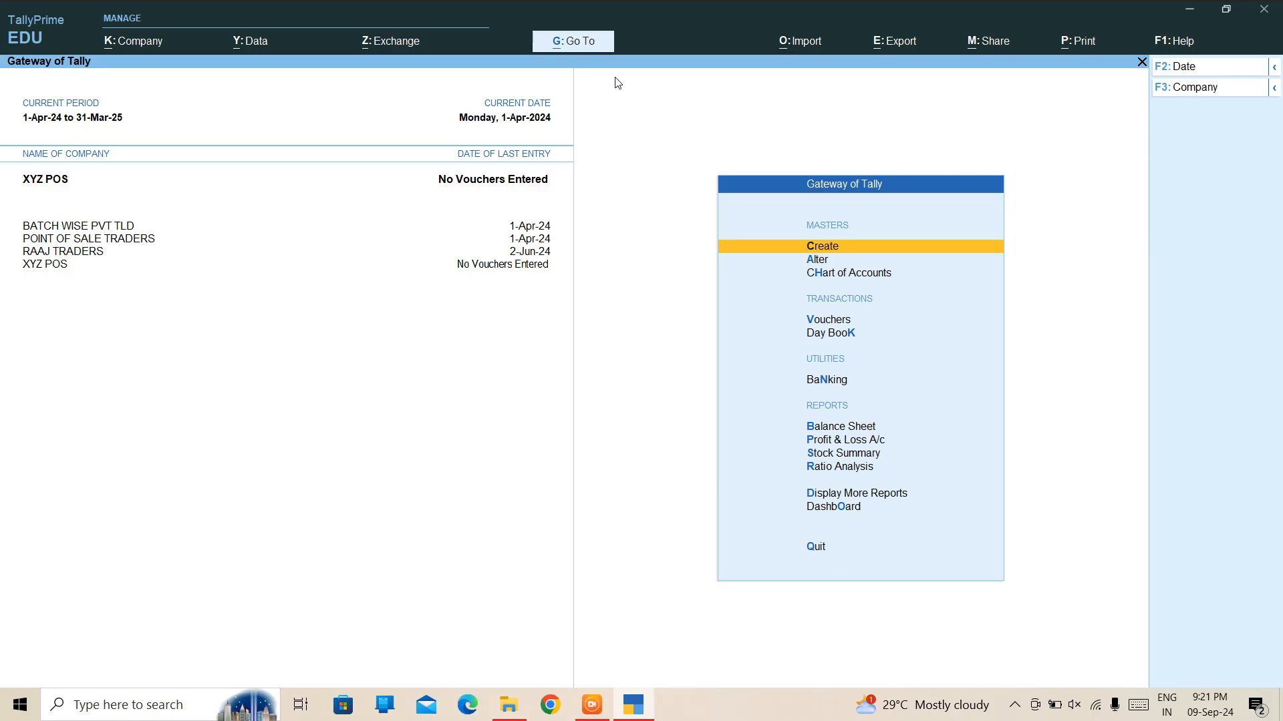
# Step: Create a ledger with the customer's name under Sundry Debtors and save it with the remaining defaults
pyautogui.press('Return')
pyautogui.press('Down')
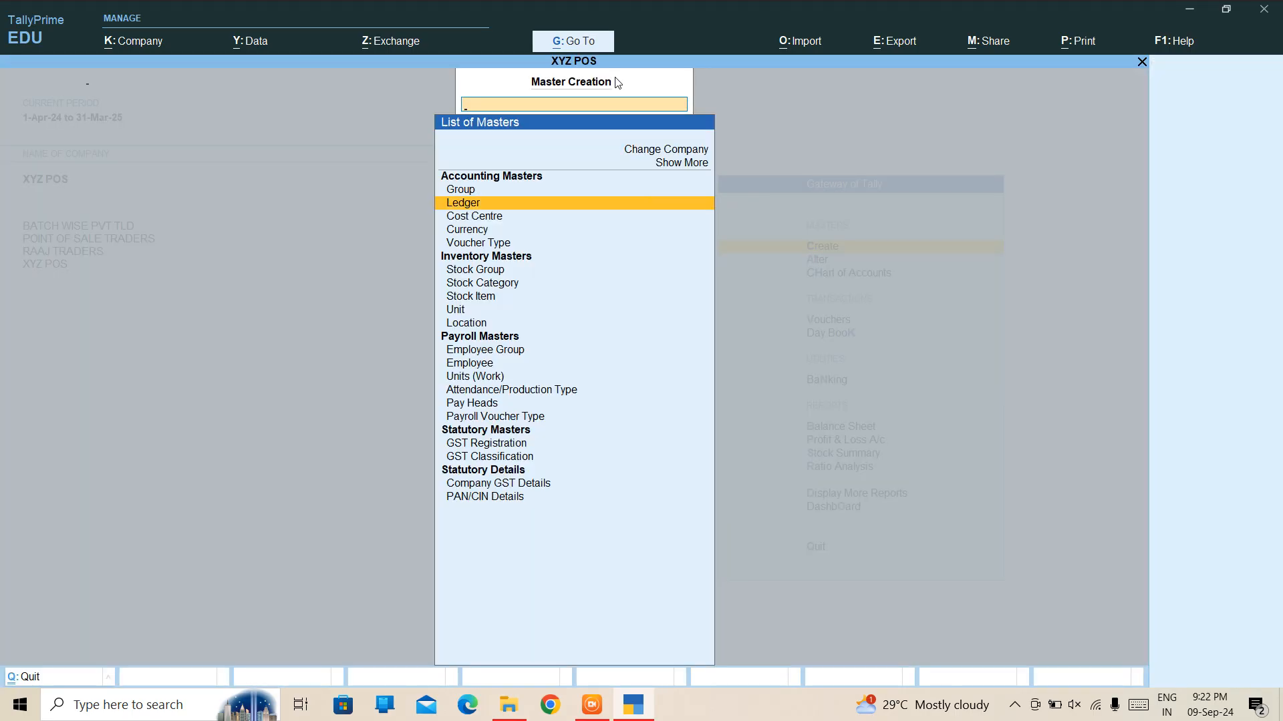
pyautogui.press('Return')
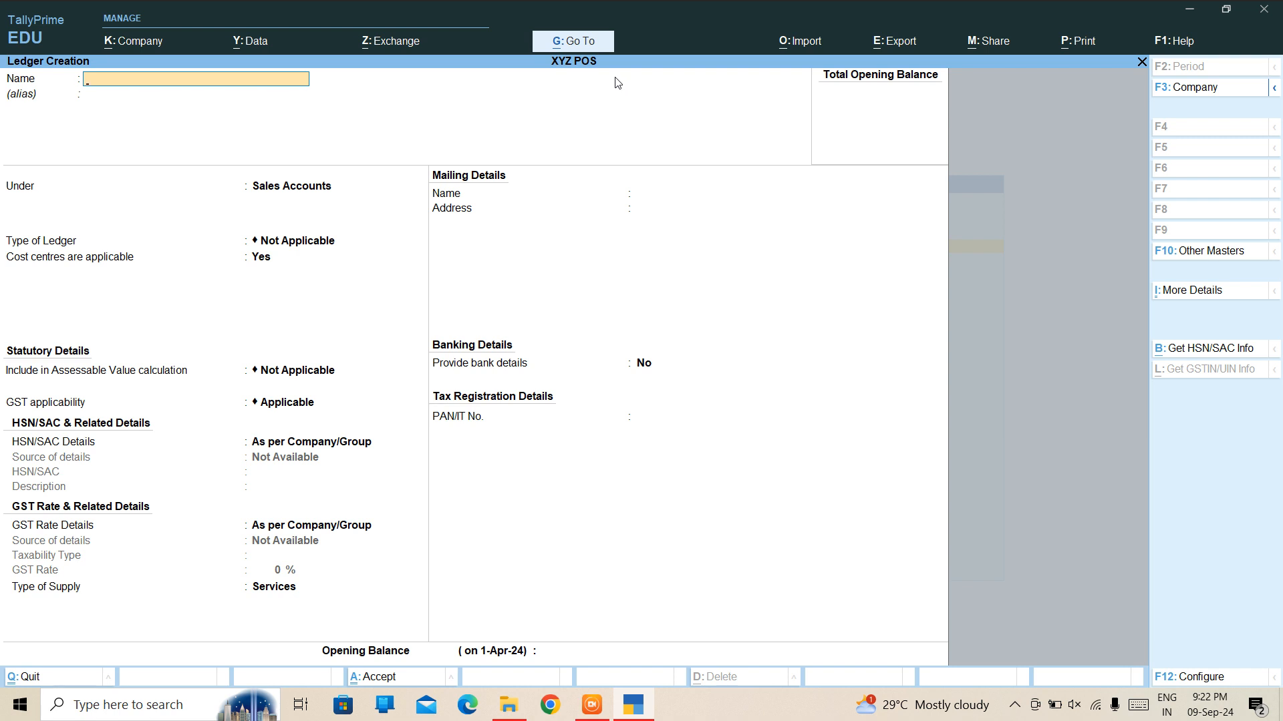
pyautogui.write('RAJAN DEBTOR')
pyautogui.press('Return')
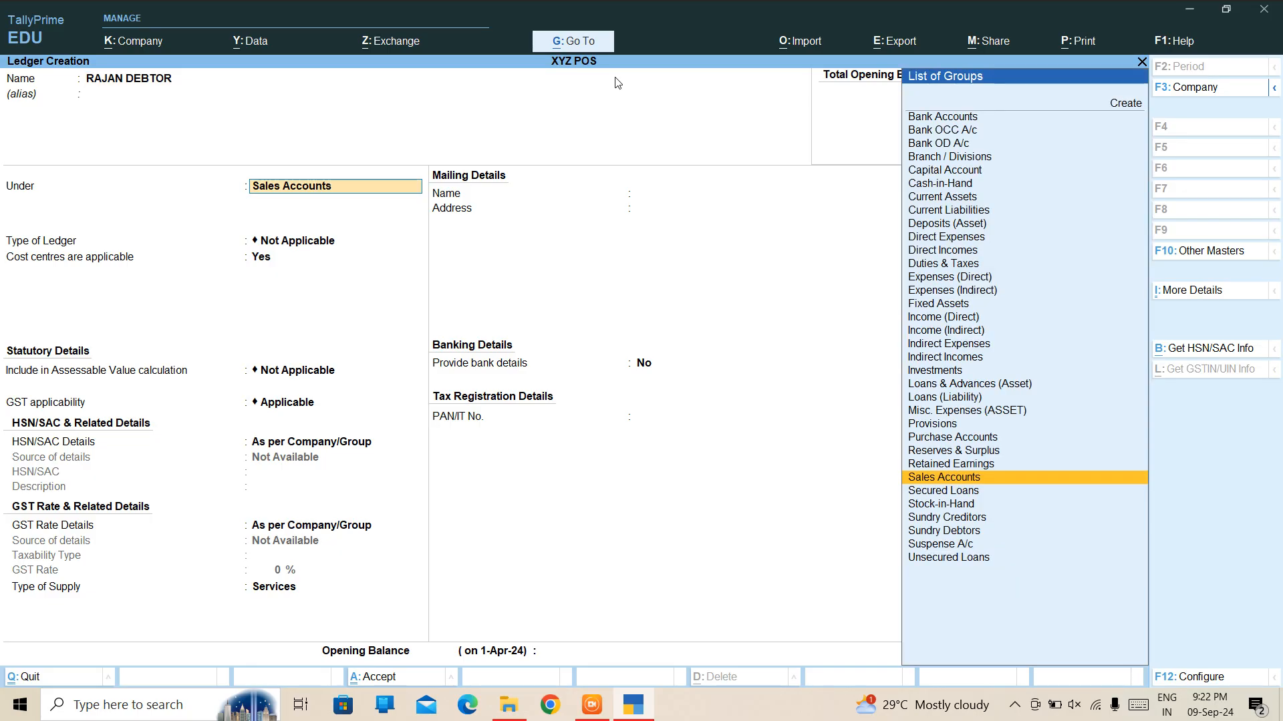
pyautogui.write('DEB')
pyautogui.press('Return')
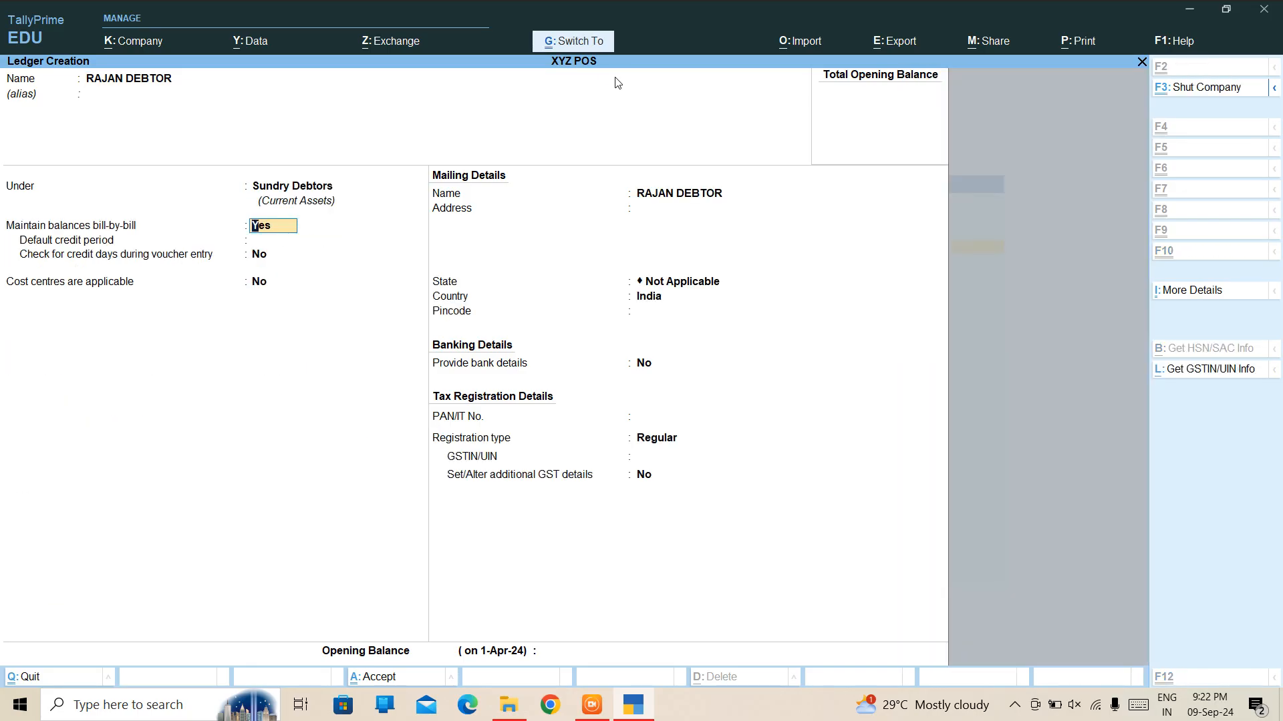
pyautogui.hotkey('ctrl', 'a')
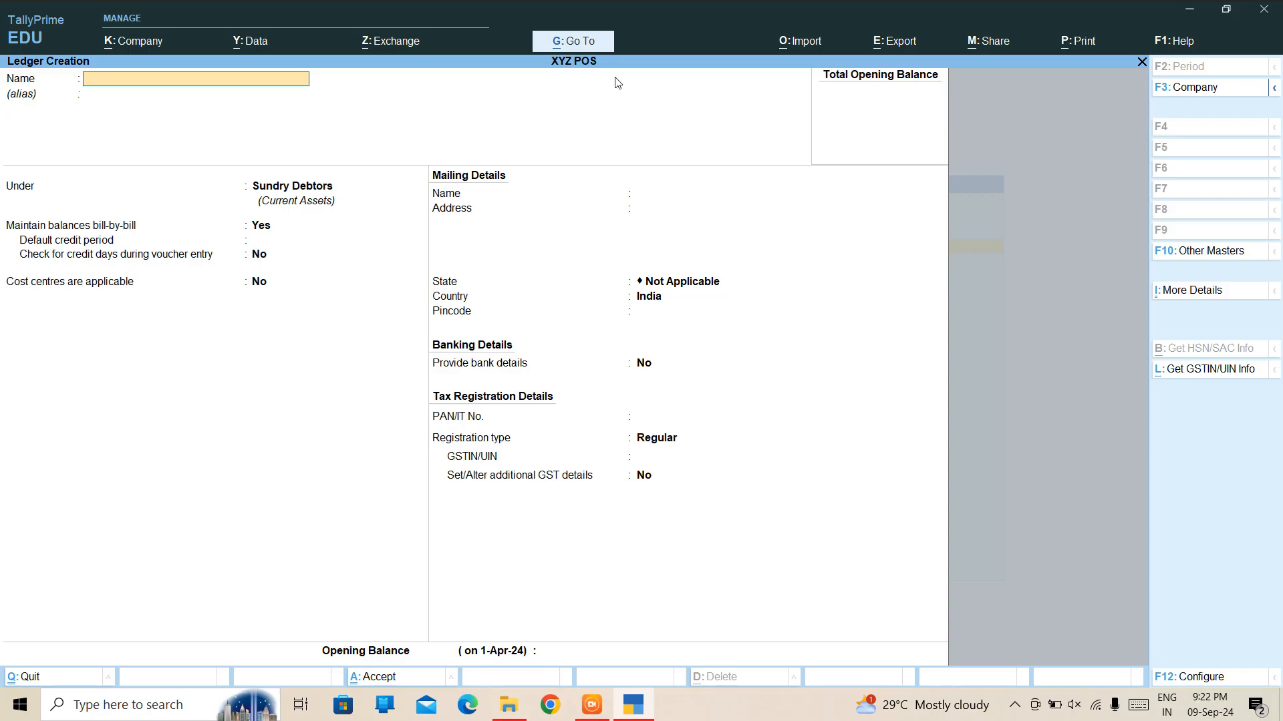
# Step: Create a ledger with the supplier's name under Sundry Creditors and save it with the remaining defaults
pyautogui.write('ABHISHEK')
pyautogui.press('Return')
pyautogui.write('CRED')
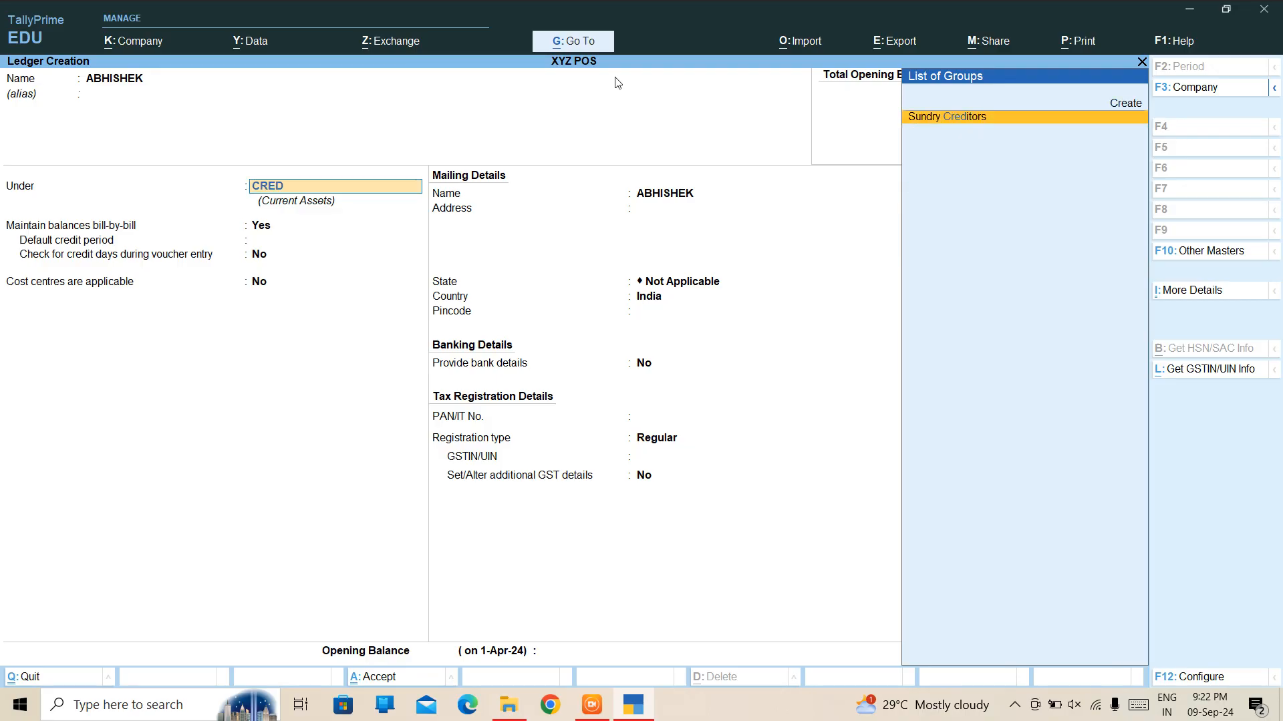
pyautogui.press('Return')
pyautogui.press('ctrl')
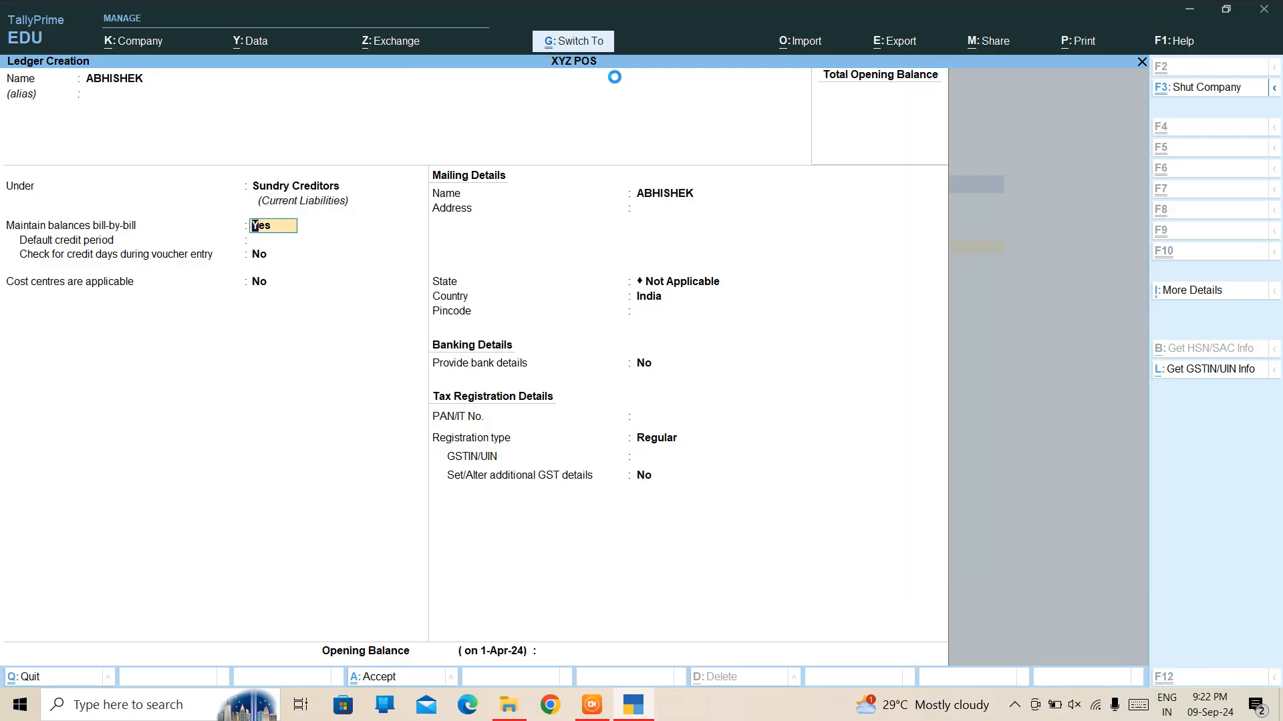
pyautogui.hotkey('ctrl', 'a')
# Step: Create a CAPITAL ledger under Capital Account and leave master creation
pyautogui.write('C')
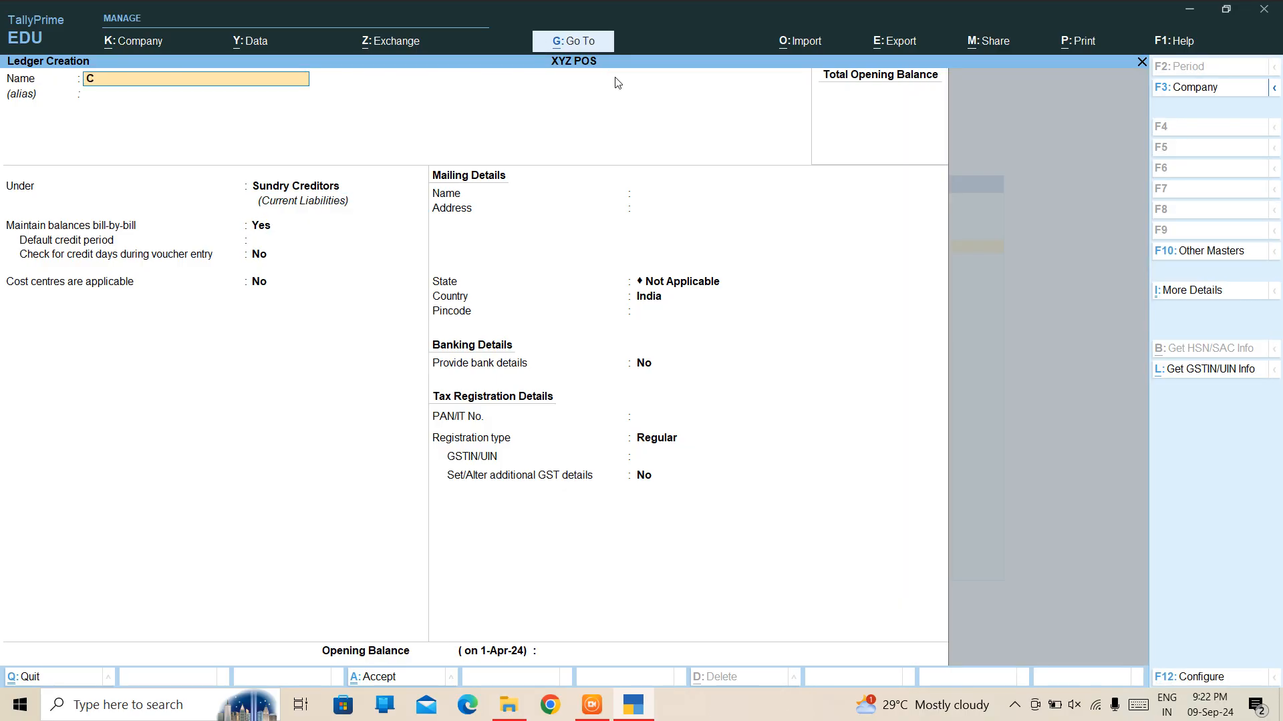
pyautogui.write('APITAL')
pyautogui.press('Return')
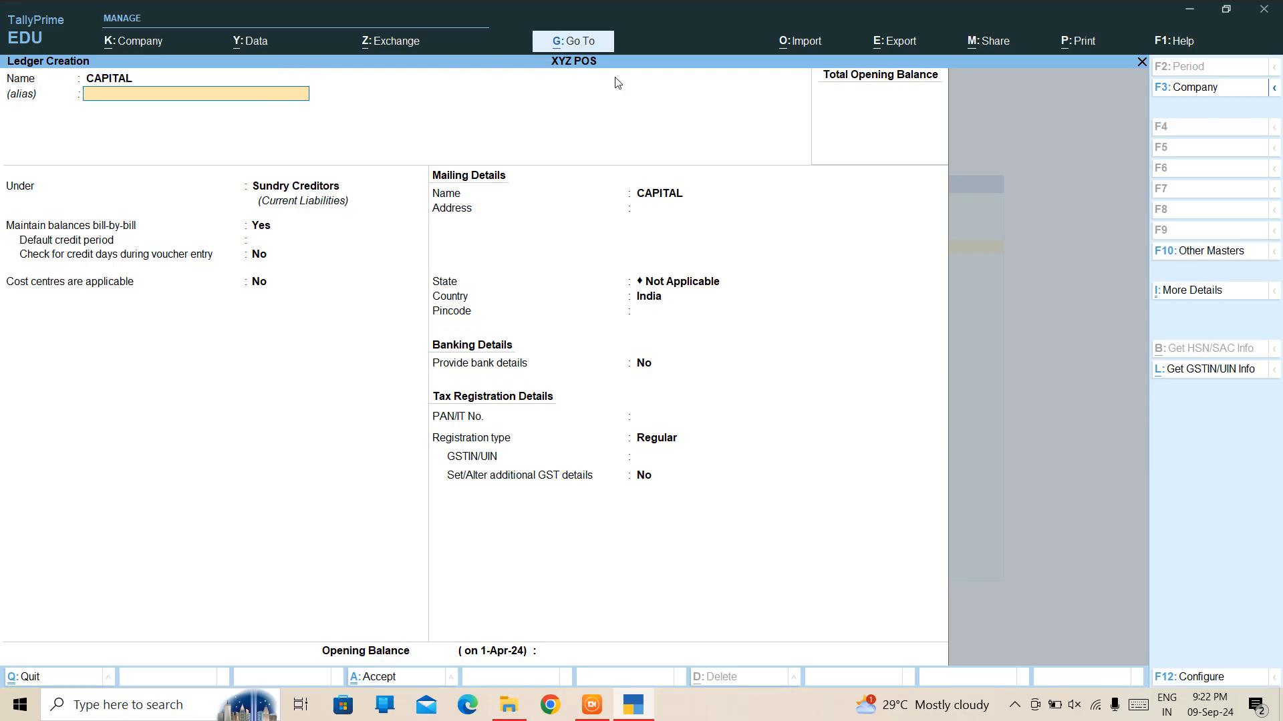
pyautogui.press('Return')
pyautogui.write('CAP')
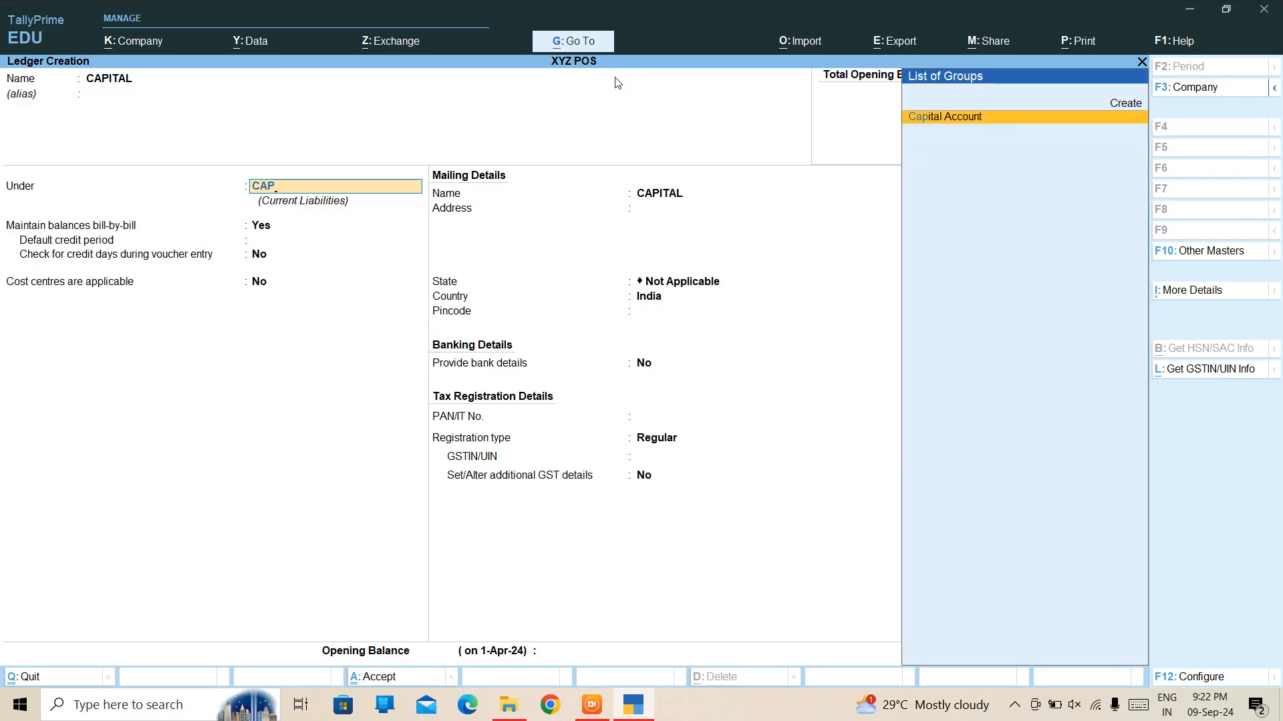
pyautogui.press('Return')
pyautogui.hotkey('ctrl', 'a')
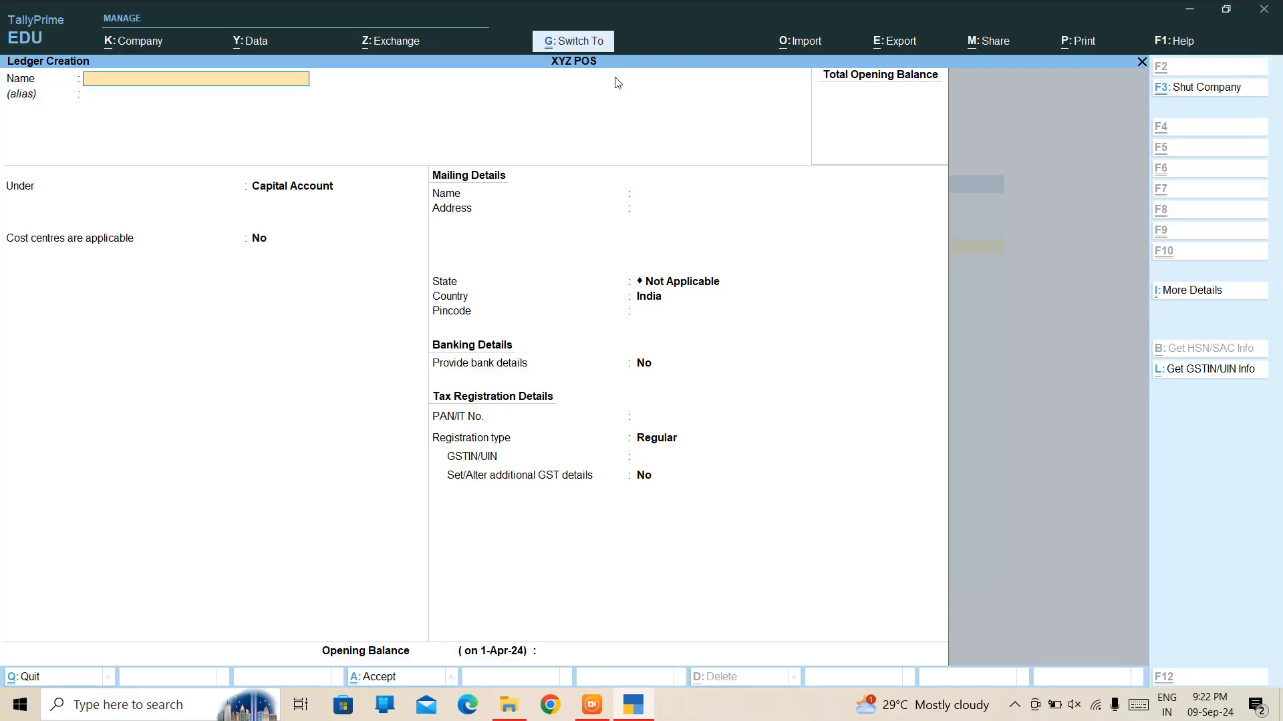
pyautogui.press('Escape')
pyautogui.press('y')
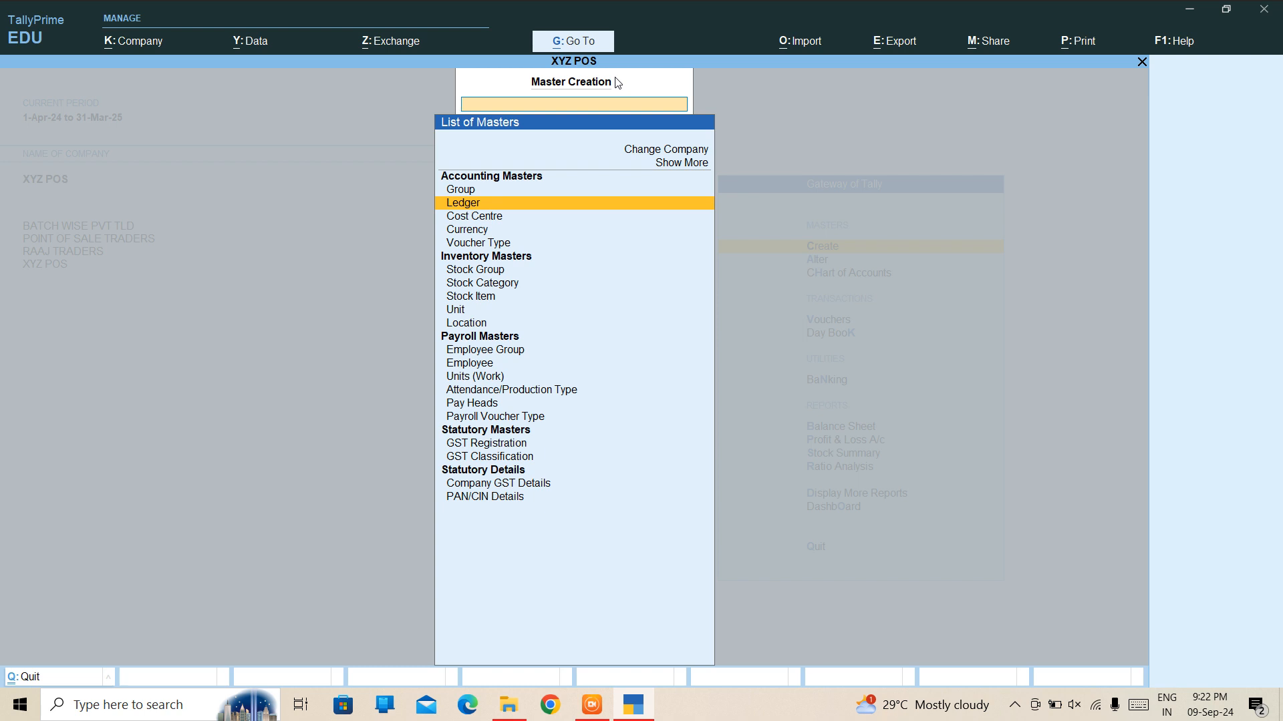
pyautogui.press('Escape')
# Step: Open voucher entry for the company from the Gateway of Tally
pyautogui.press('Down')
pyautogui.press('Down')
pyautogui.press('Down')
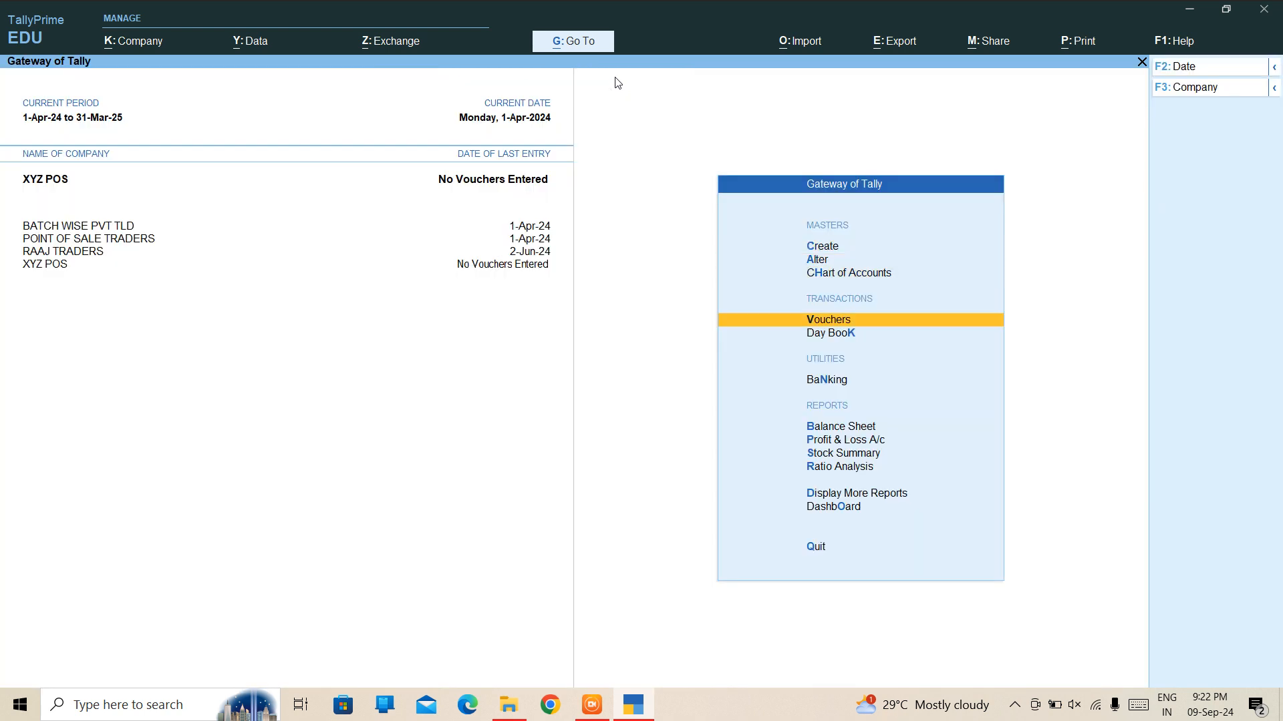
pyautogui.press('Return')
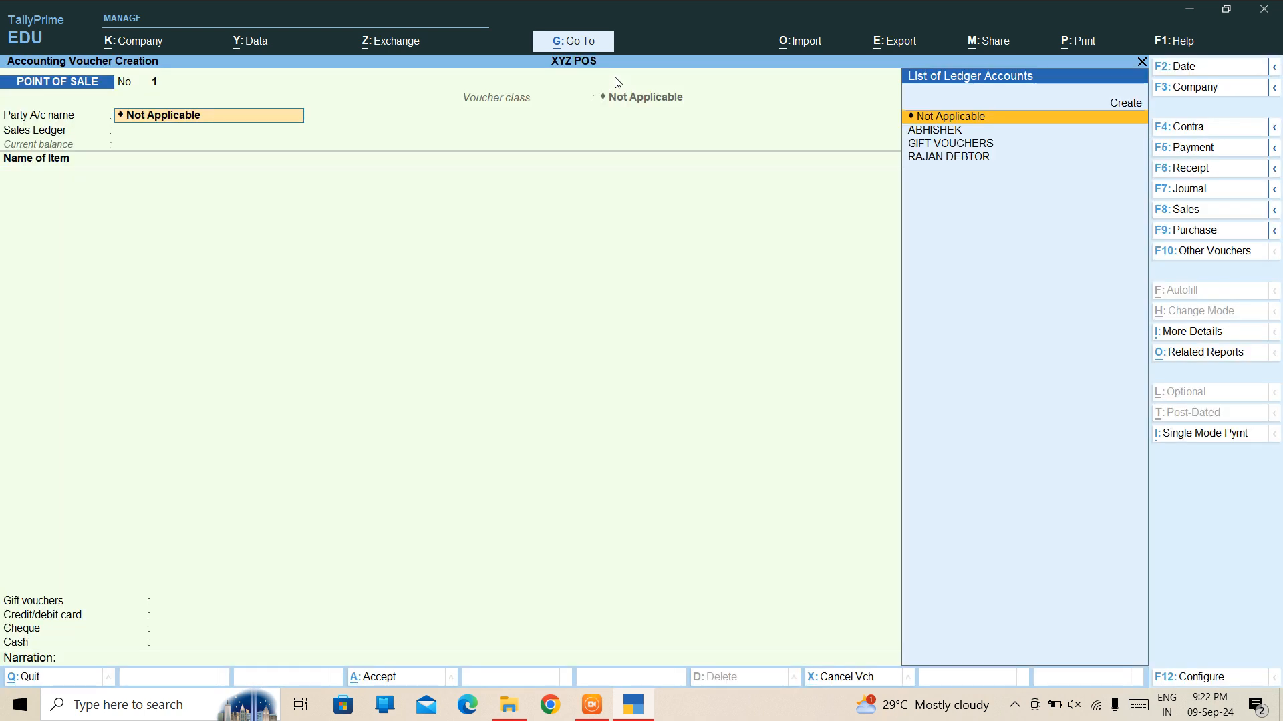
pyautogui.press('Down')
pyautogui.press('Down')
pyautogui.press('Down')
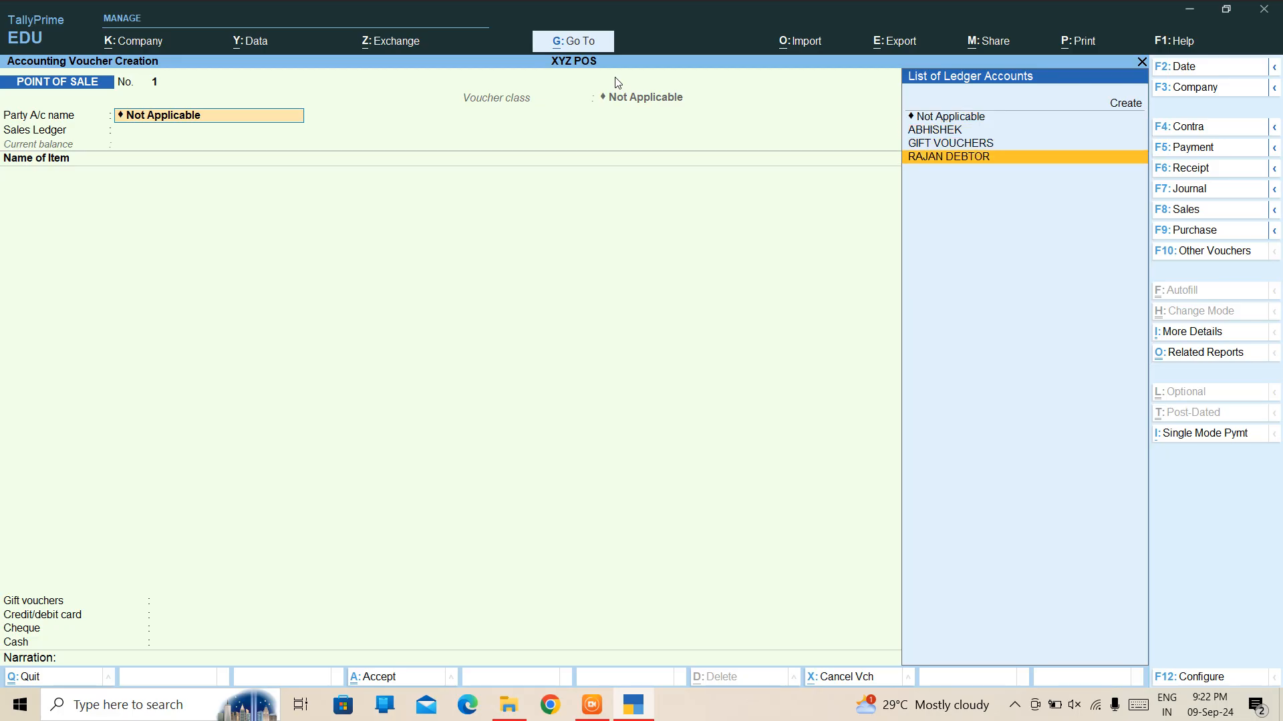
pyautogui.press('F6')
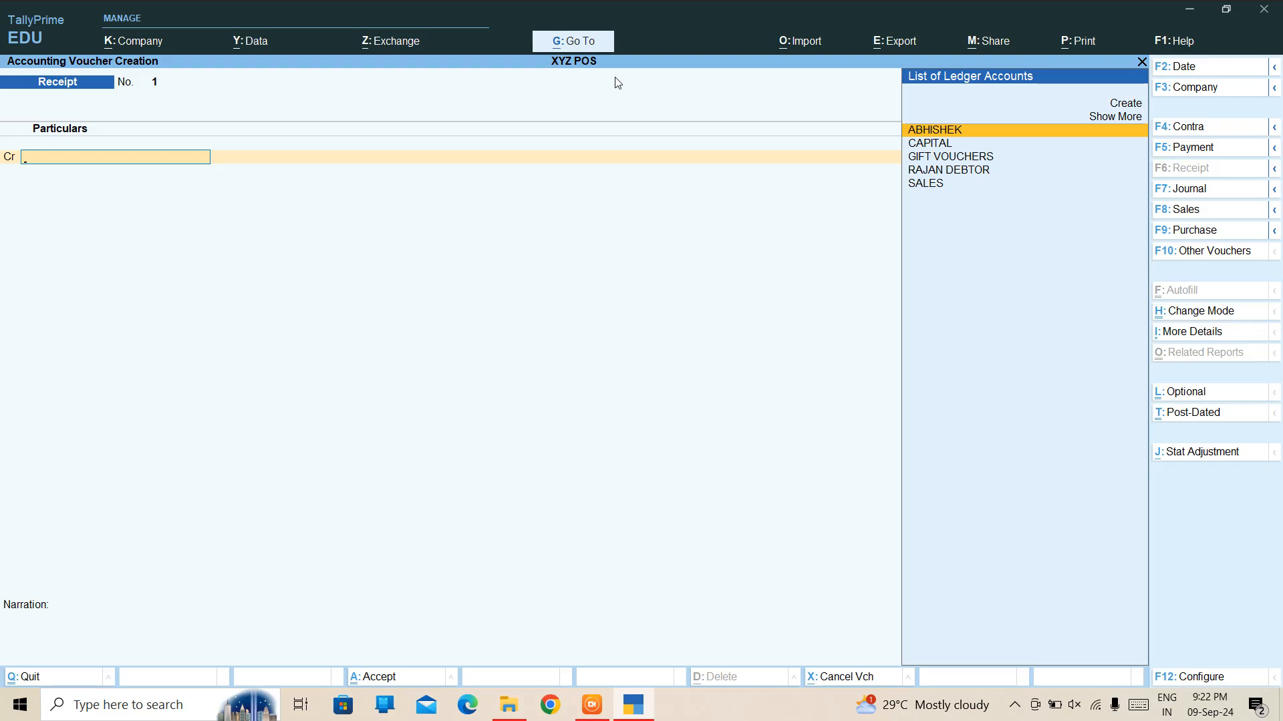
# Step: Switch to a sales voucher of type POINT OF SALE using the POS voucher class
pyautogui.press('F8')
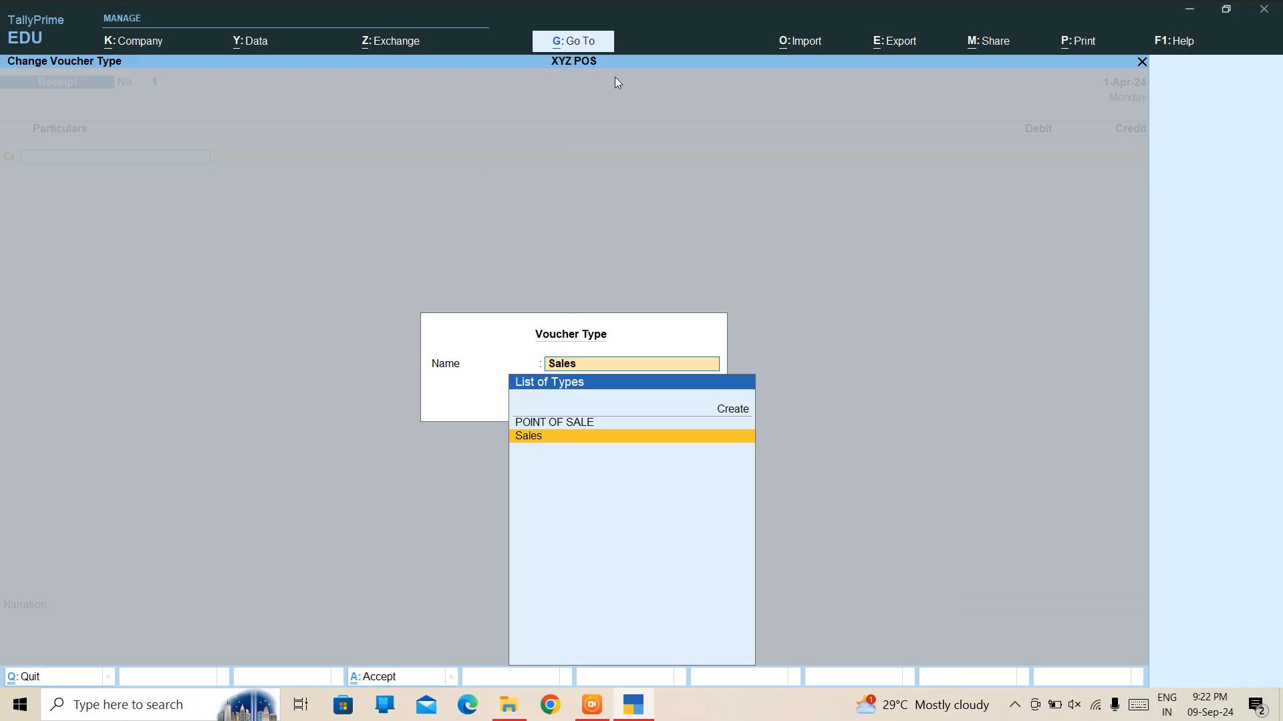
pyautogui.press('Up')
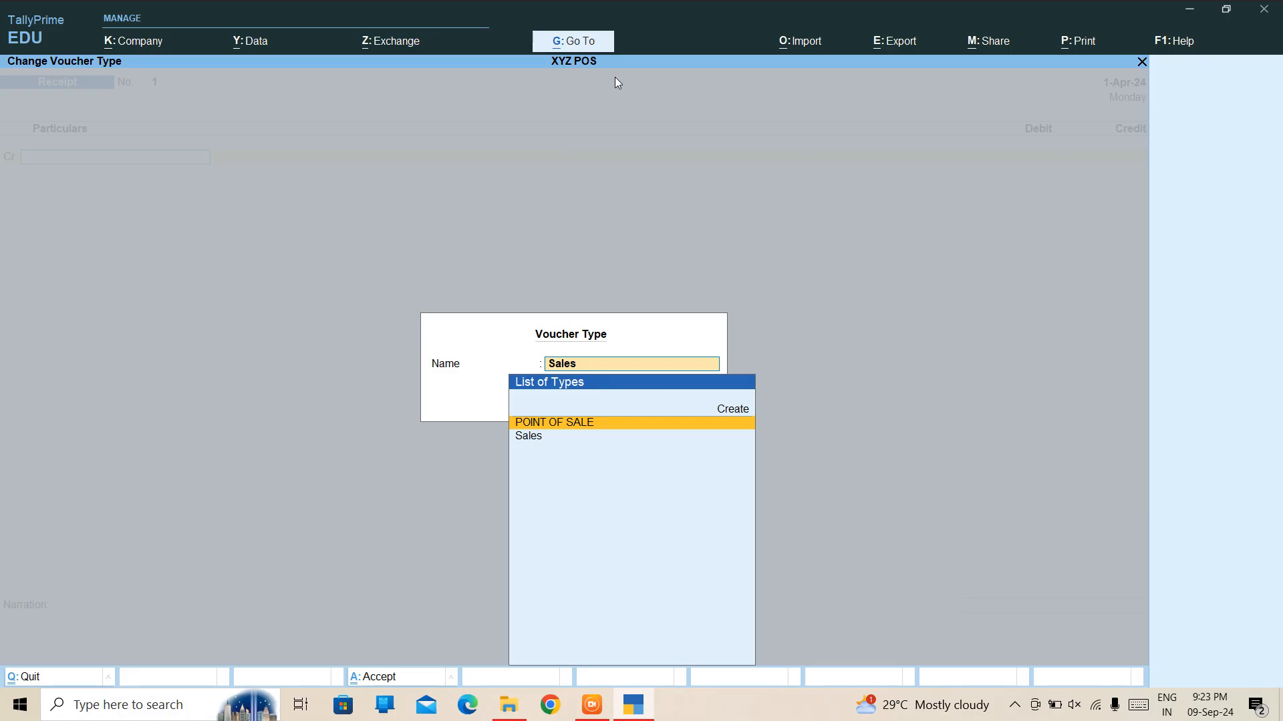
pyautogui.press('Return')
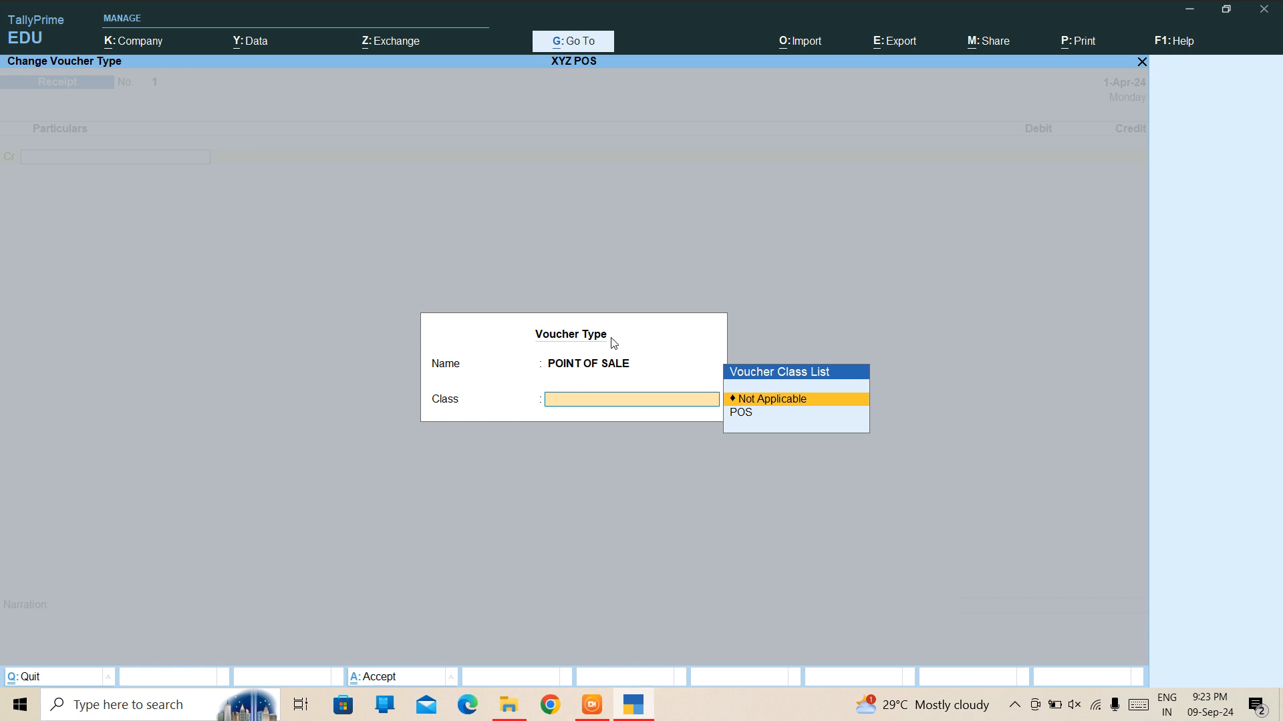
pyautogui.press('Down')
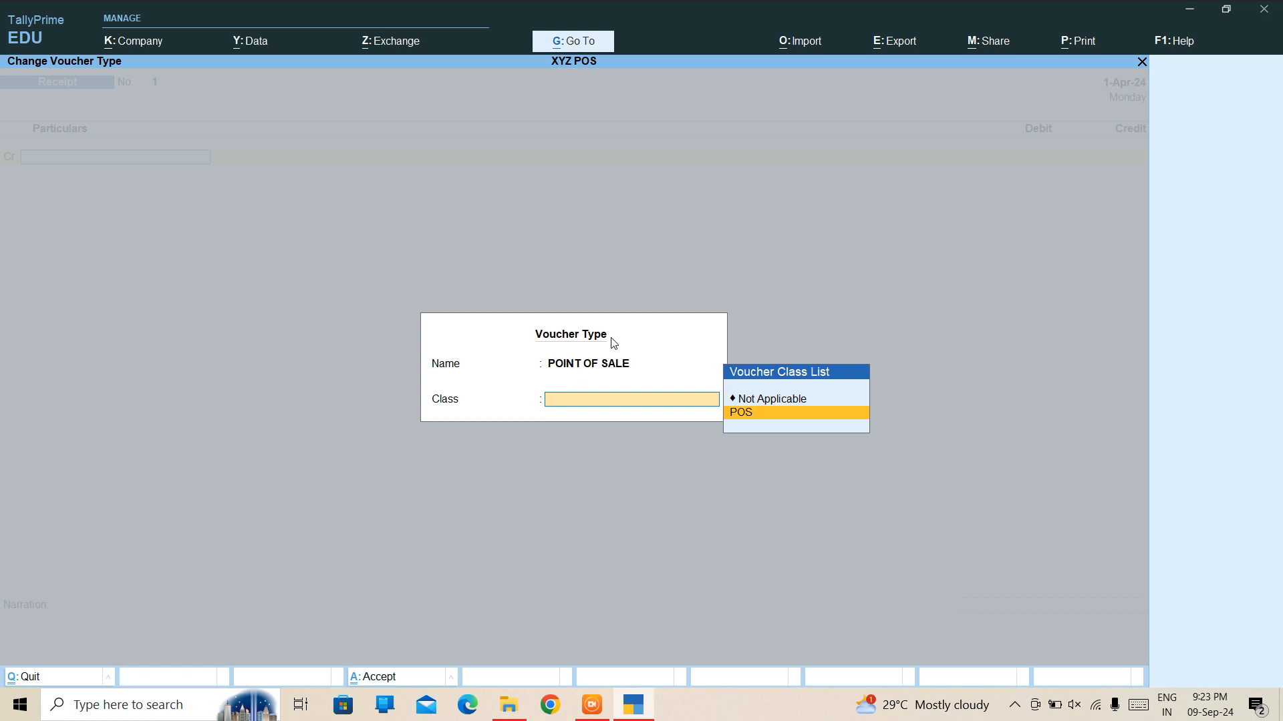
pyautogui.press('Return')
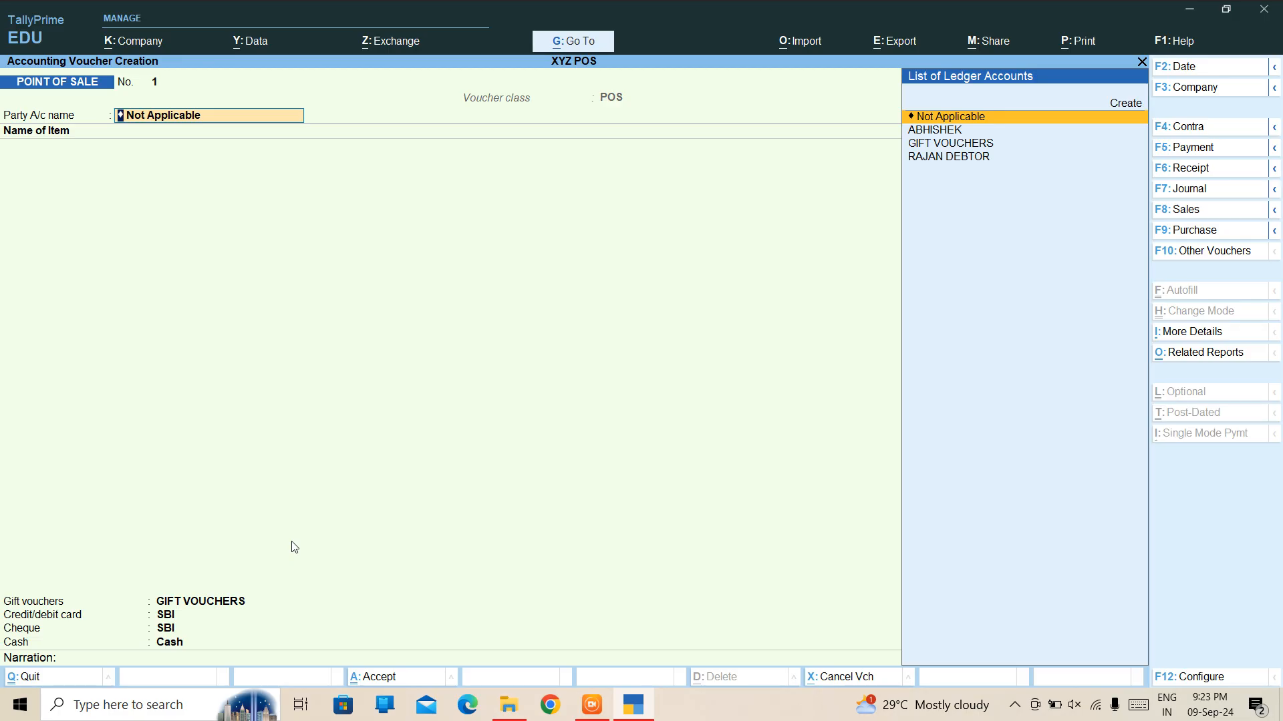
# Step: Choose the debtor's ledger as the party account of the POS voucher
pyautogui.press('Down')
pyautogui.press('Down')
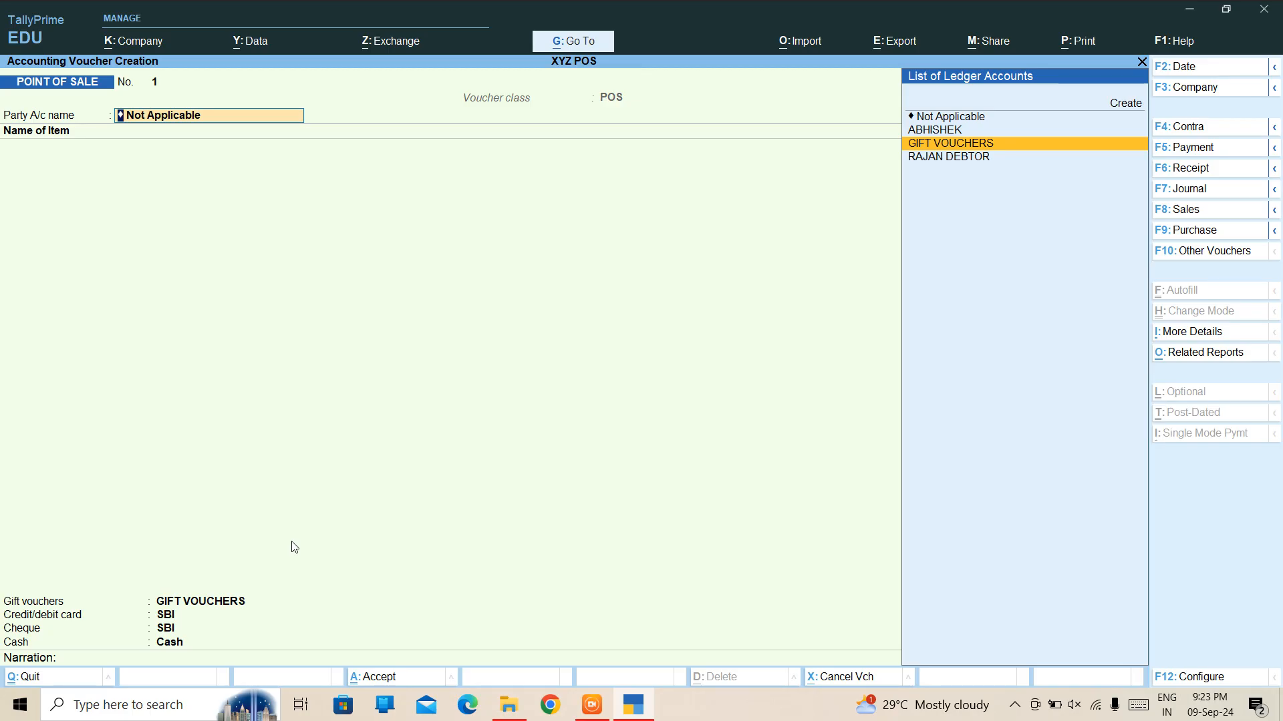
pyautogui.press('Down')
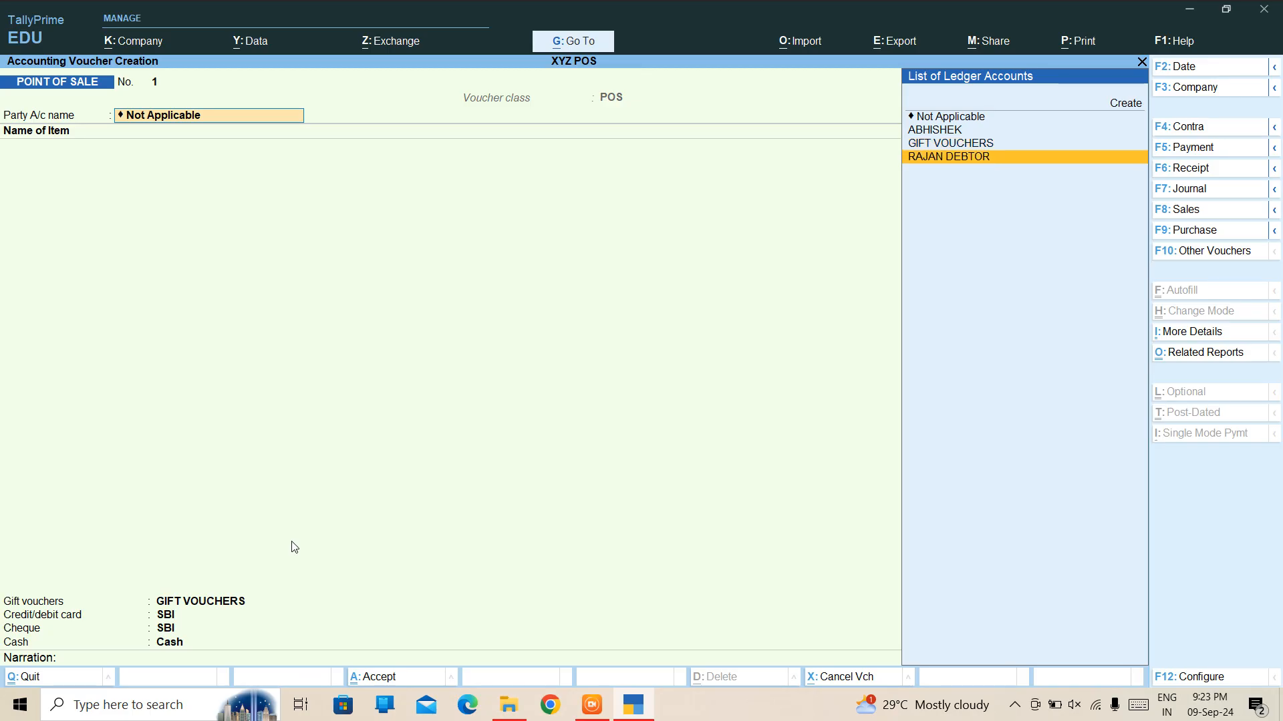
pyautogui.press('Return')
# Step: Set the party's state to Delhi, keep the GST registration type Regular, and accept the remaining party details
pyautogui.press('Return')
pyautogui.press('Return')
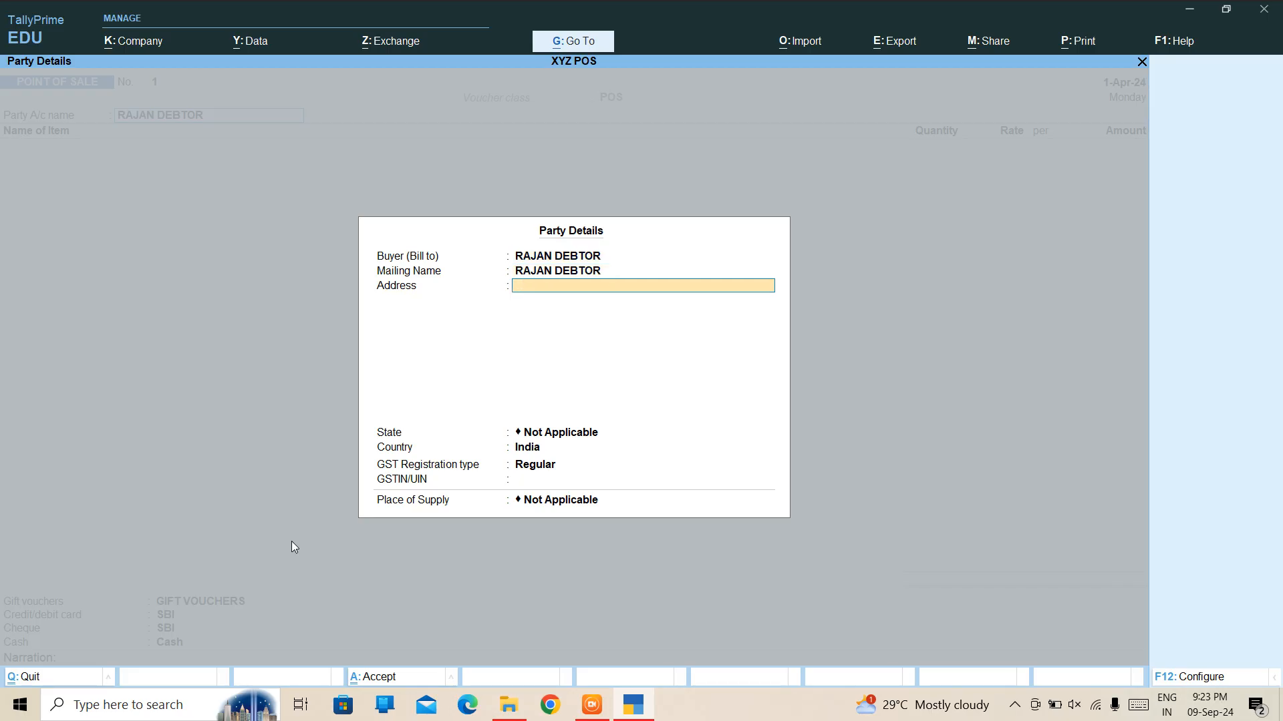
pyautogui.press('Return')
pyautogui.write('de')
pyautogui.press('Return')
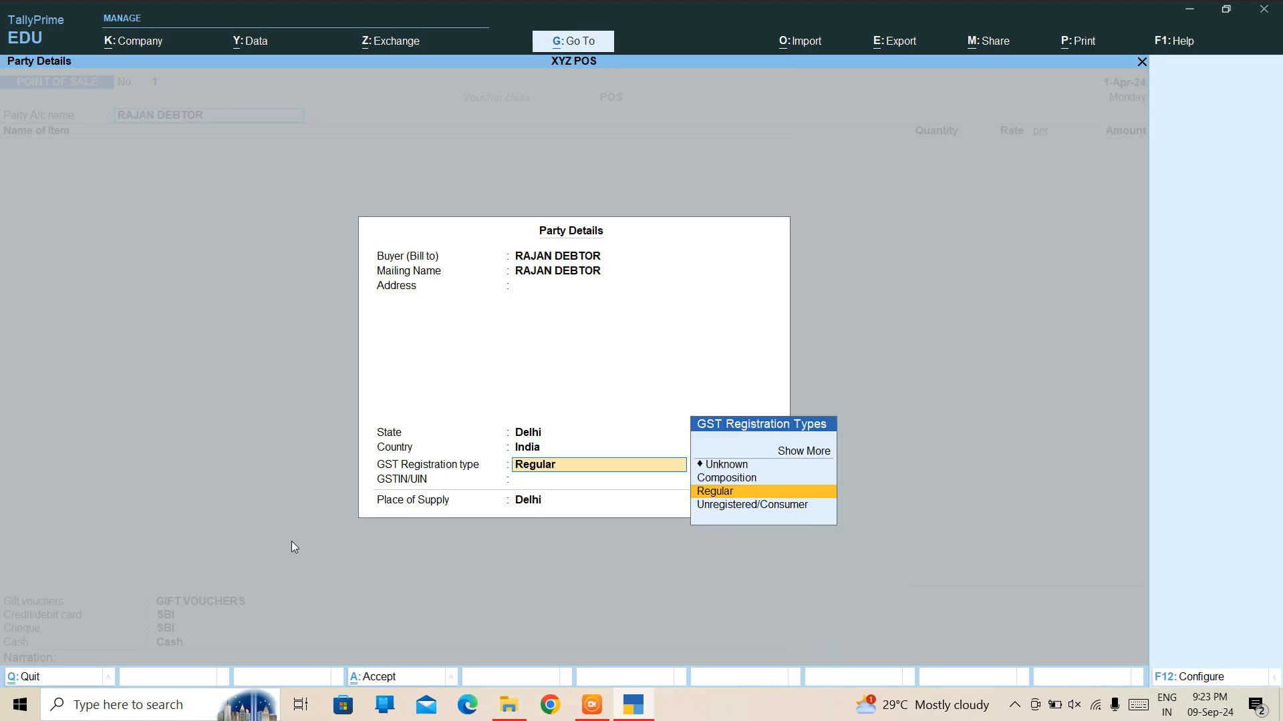
pyautogui.press('Return')
pyautogui.press('Return')
pyautogui.press('Return')
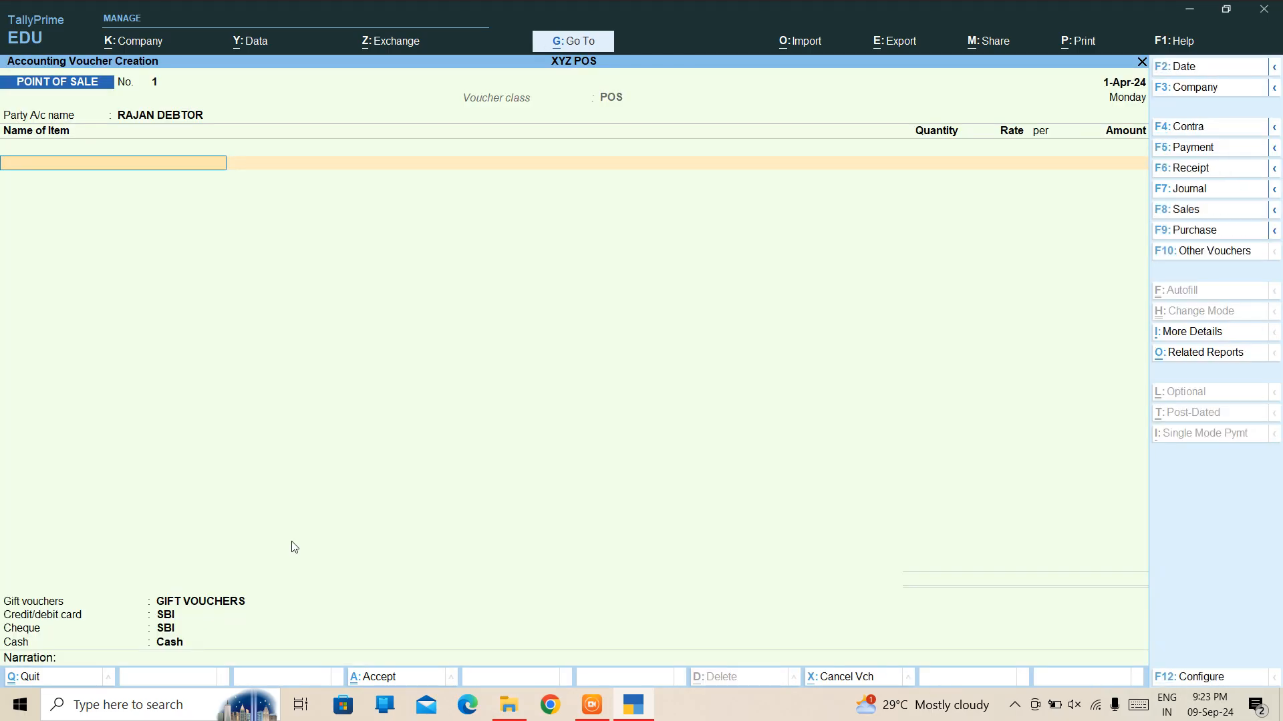
# Step: Start a new stock item named DELL 9632 from the voucher's item line
pyautogui.write('D')
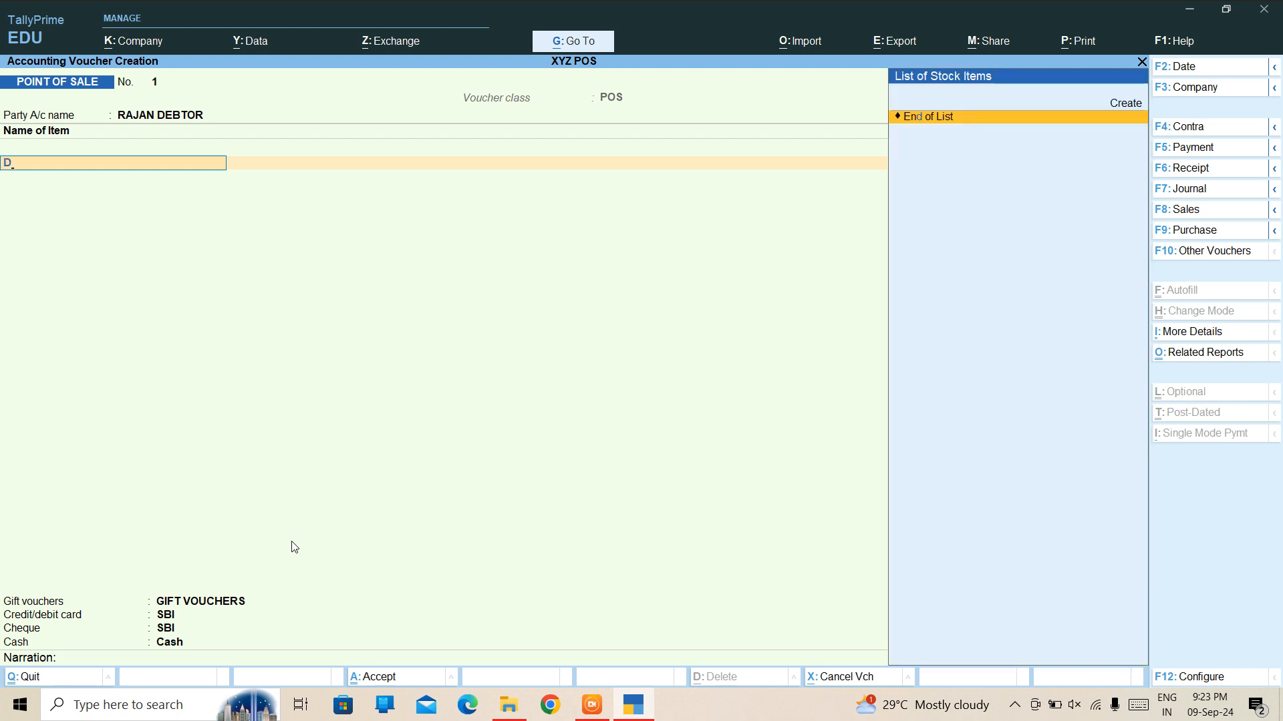
pyautogui.hotkey('alt', 'c')
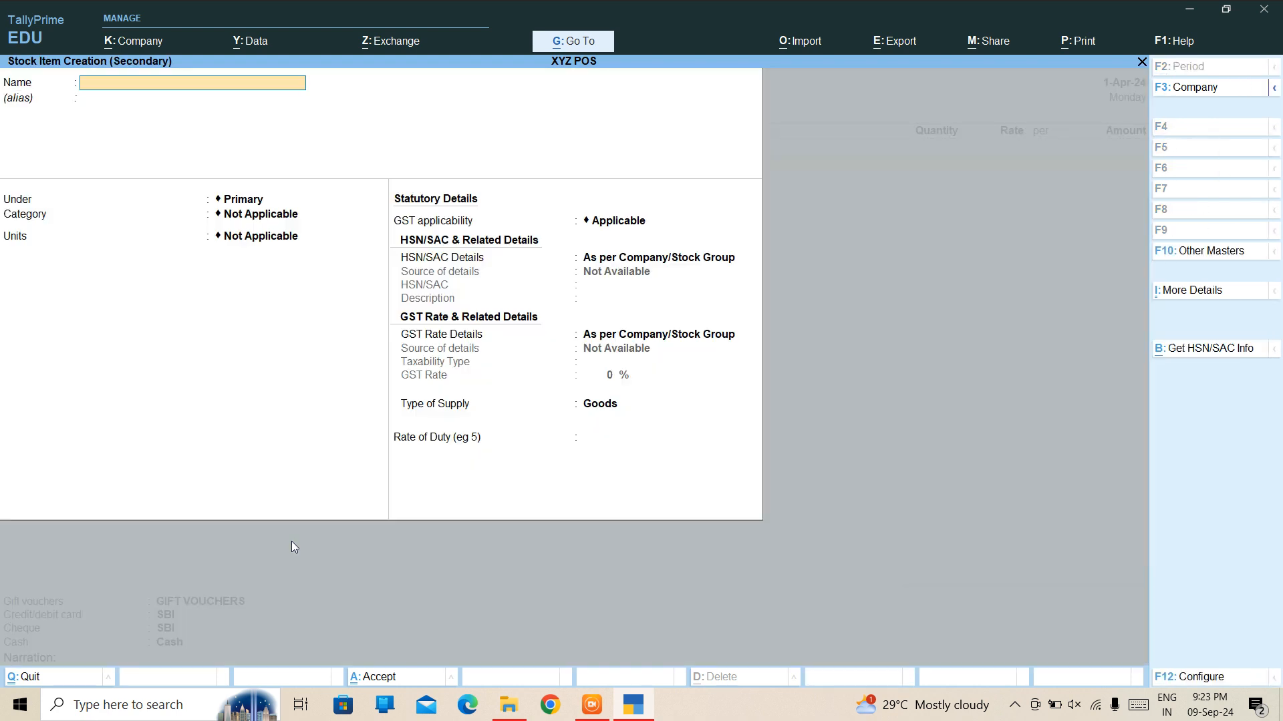
pyautogui.write('DELL 9632')
pyautogui.press('Return')
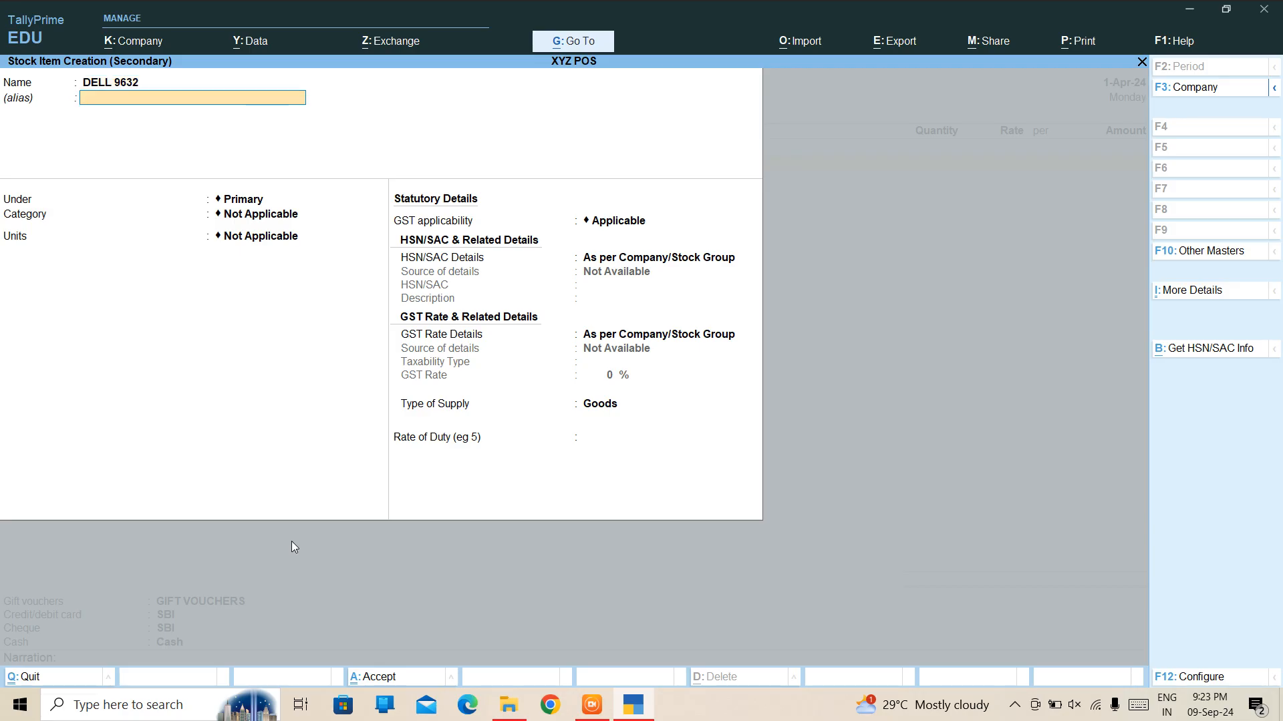
# Step: Create a stock group ELECTRONICS under Primary and assign it to the new stock item
pyautogui.press('Return')
pyautogui.hotkey('alt', 'c')
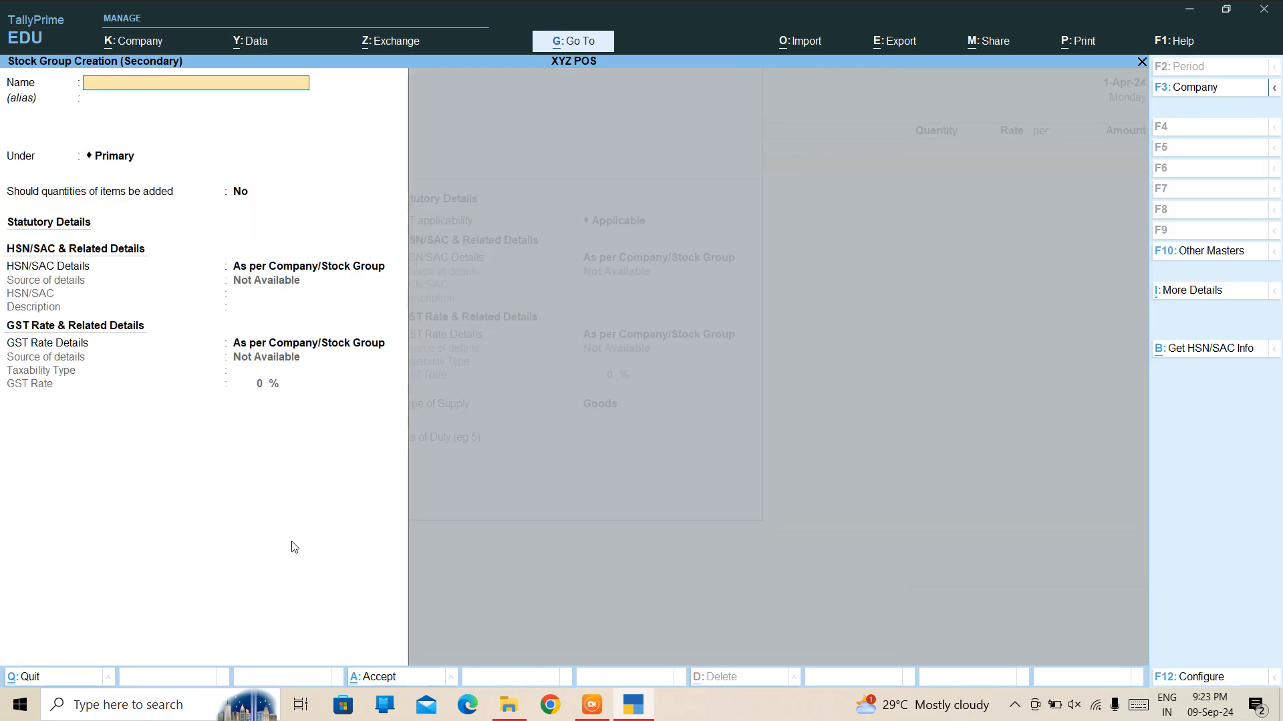
pyautogui.write('ELECTRONICS')
pyautogui.press('Return')
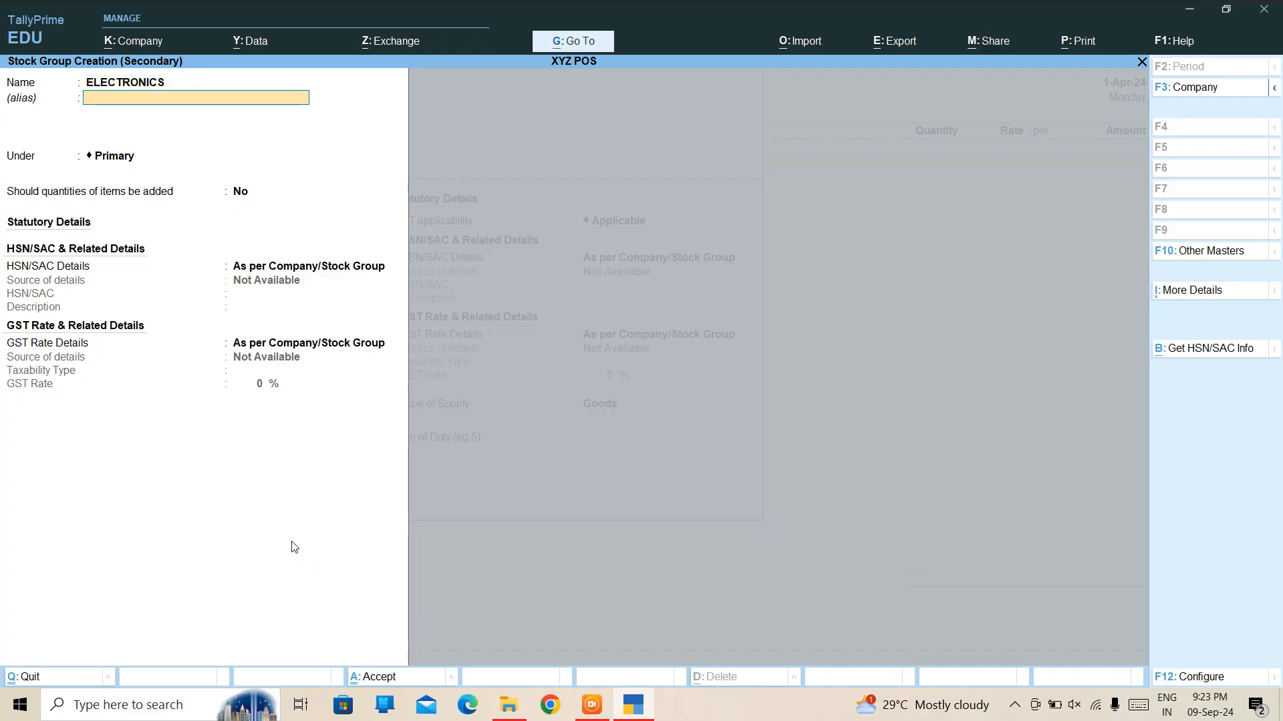
pyautogui.press('Return')
pyautogui.press('Return')
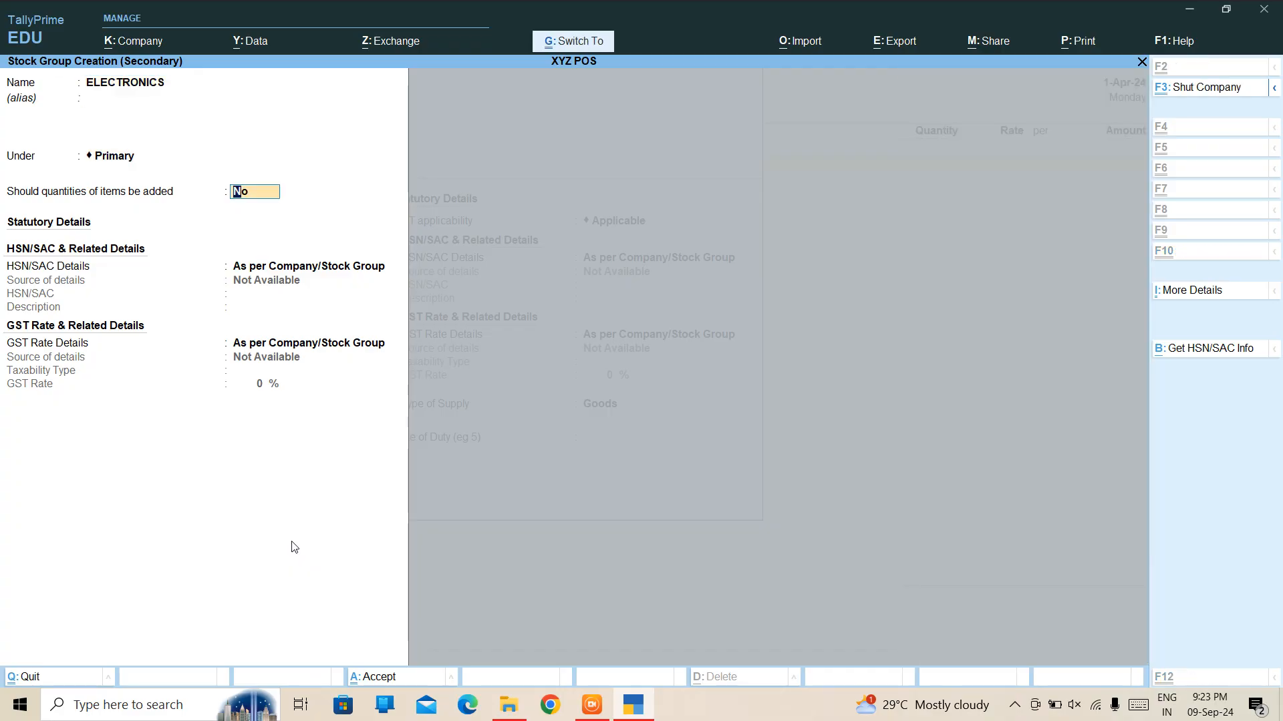
pyautogui.hotkey('ctrl', 'a')
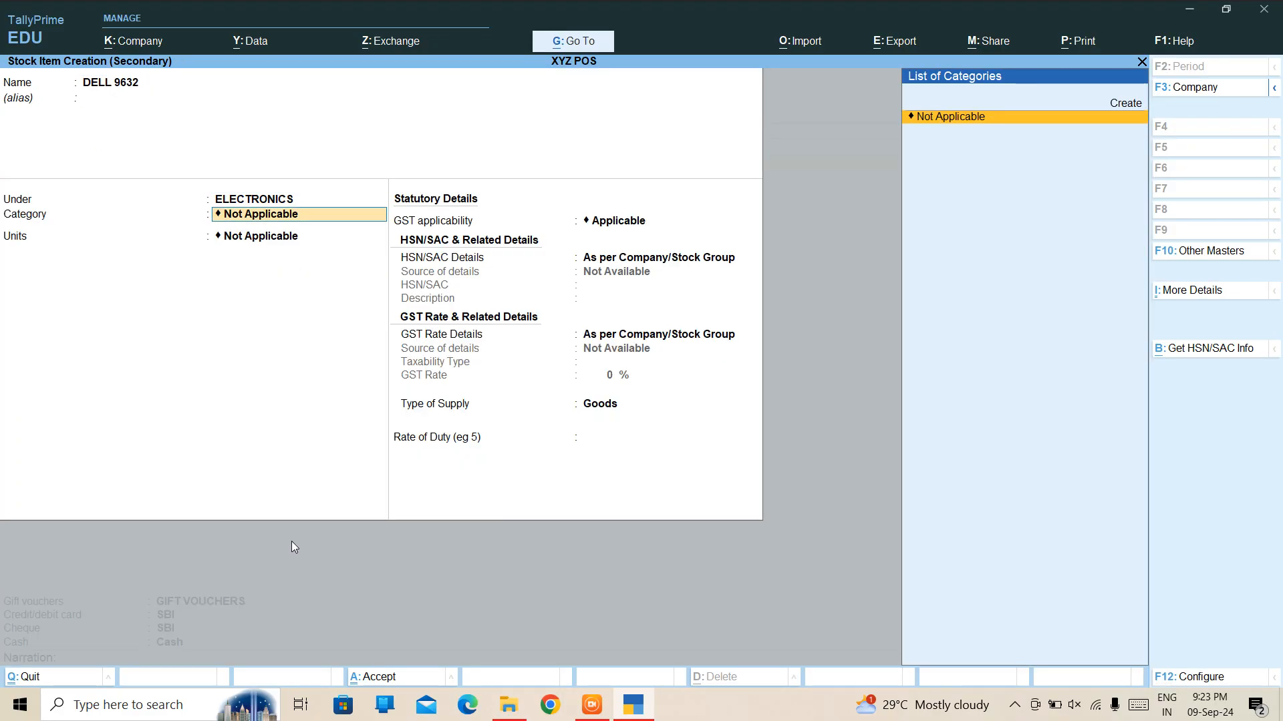
# Step: Create a stock category LAPTOP under Primary and assign it to the new stock item
pyautogui.hotkey('alt', 'c')
pyautogui.write('LAPTOP')
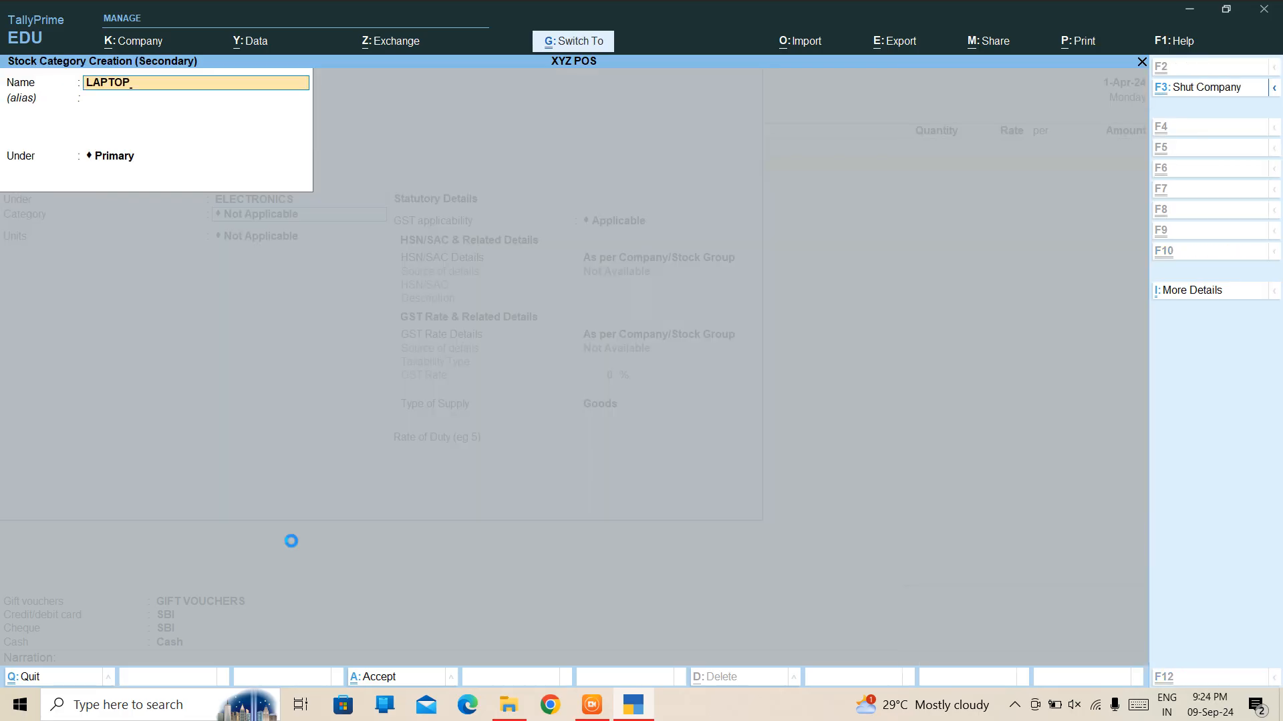
pyautogui.hotkey('ctrl', 'a')
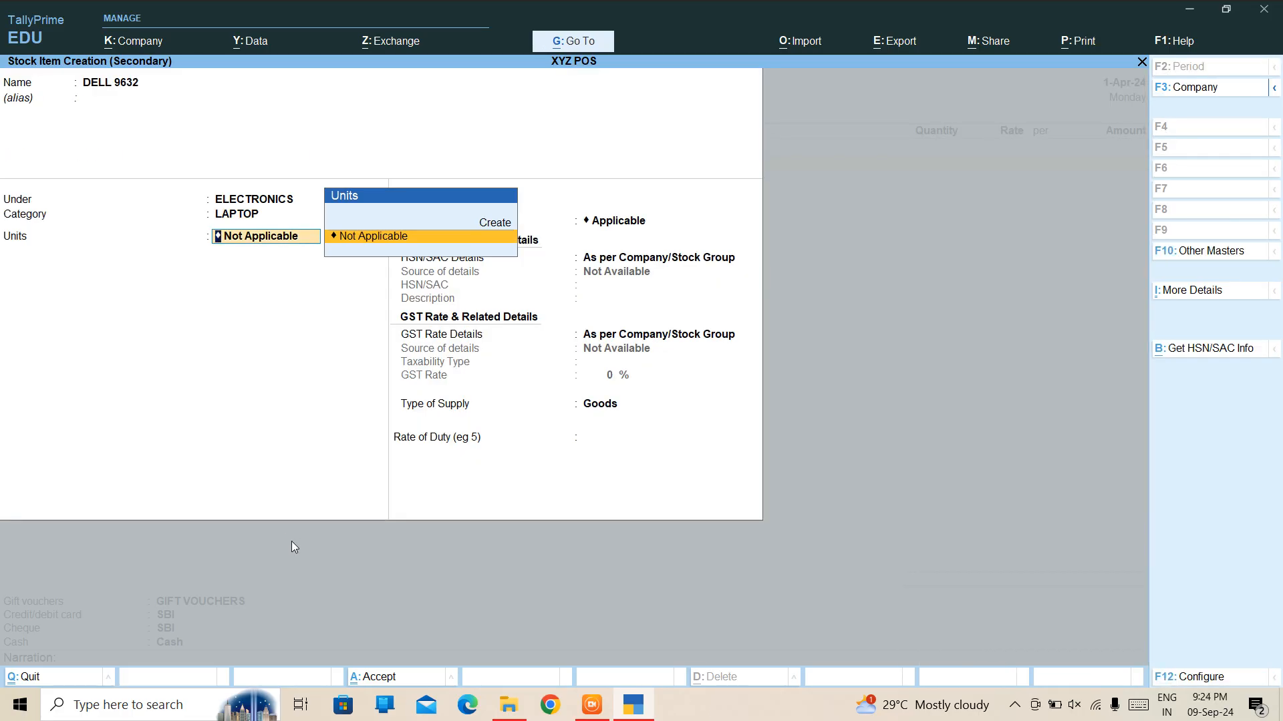
# Step: Create the unit PCS with formal name PIECES, UQC PCS-PIECES and 0 decimal places for the item, and save the stock item
pyautogui.hotkey('alt', 'c')
pyautogui.write('P')
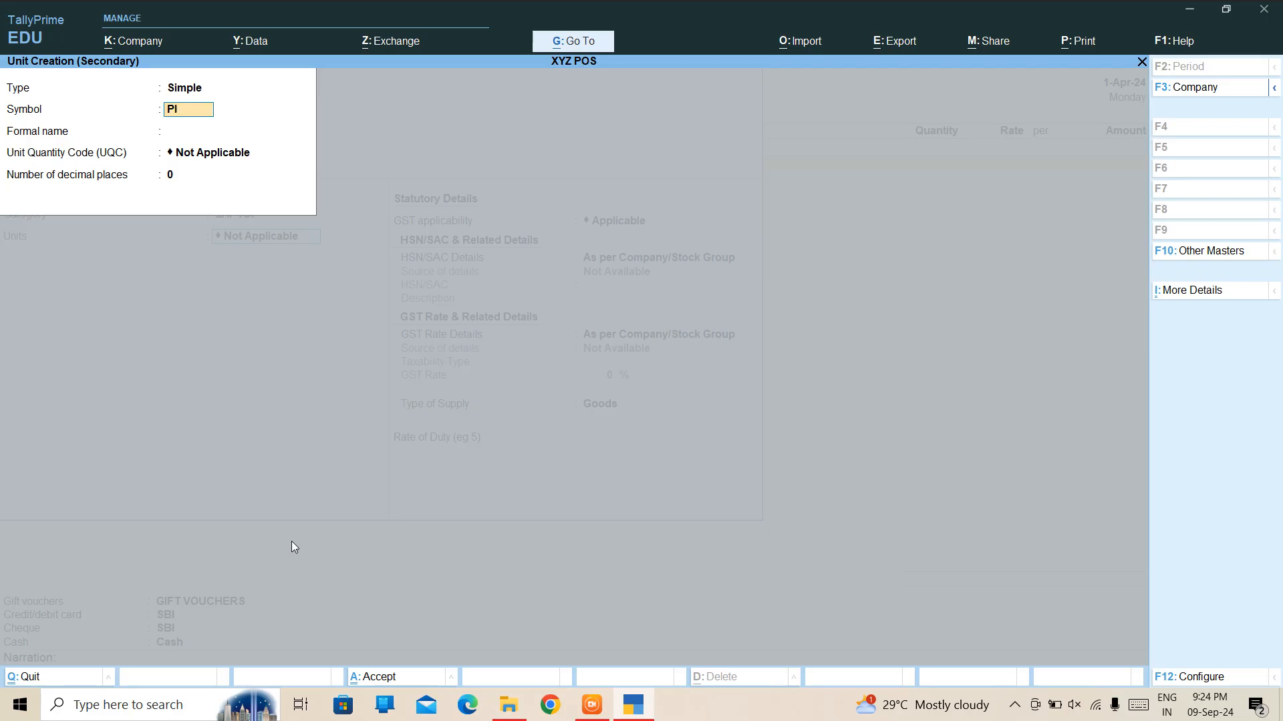
pyautogui.write('CS')
pyautogui.press('Return')
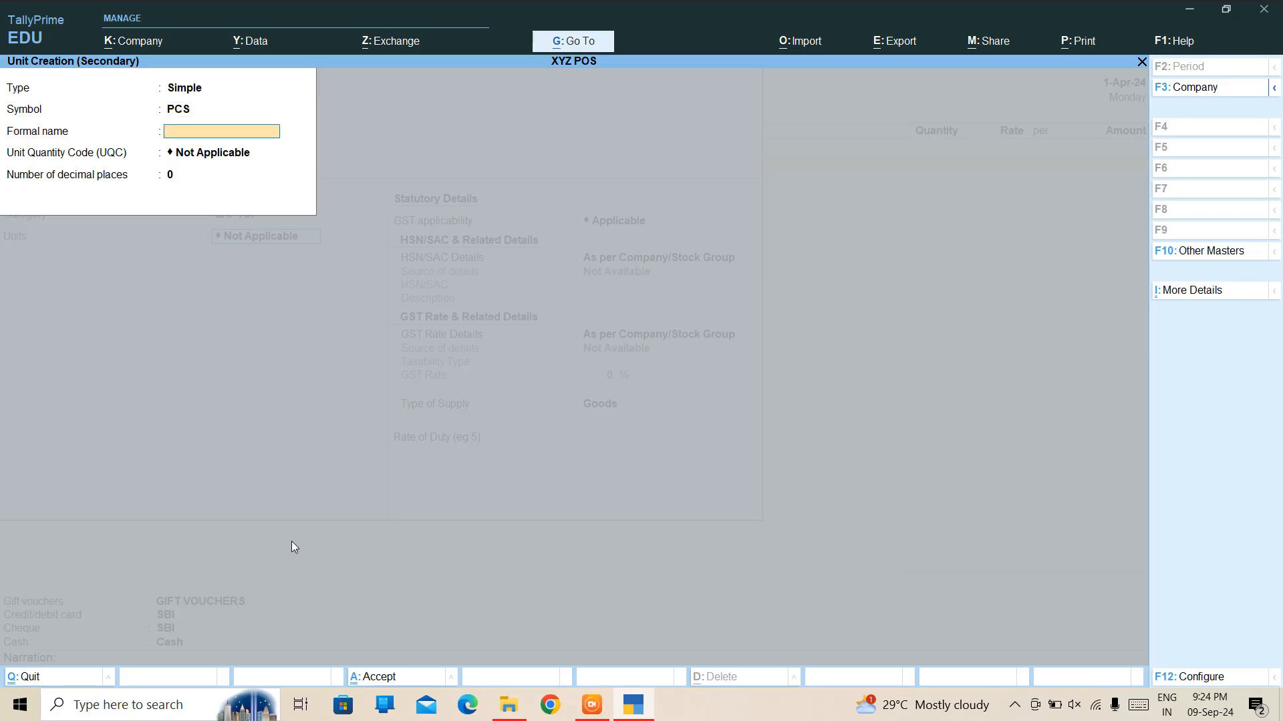
pyautogui.write('PIECES')
pyautogui.press('Return')
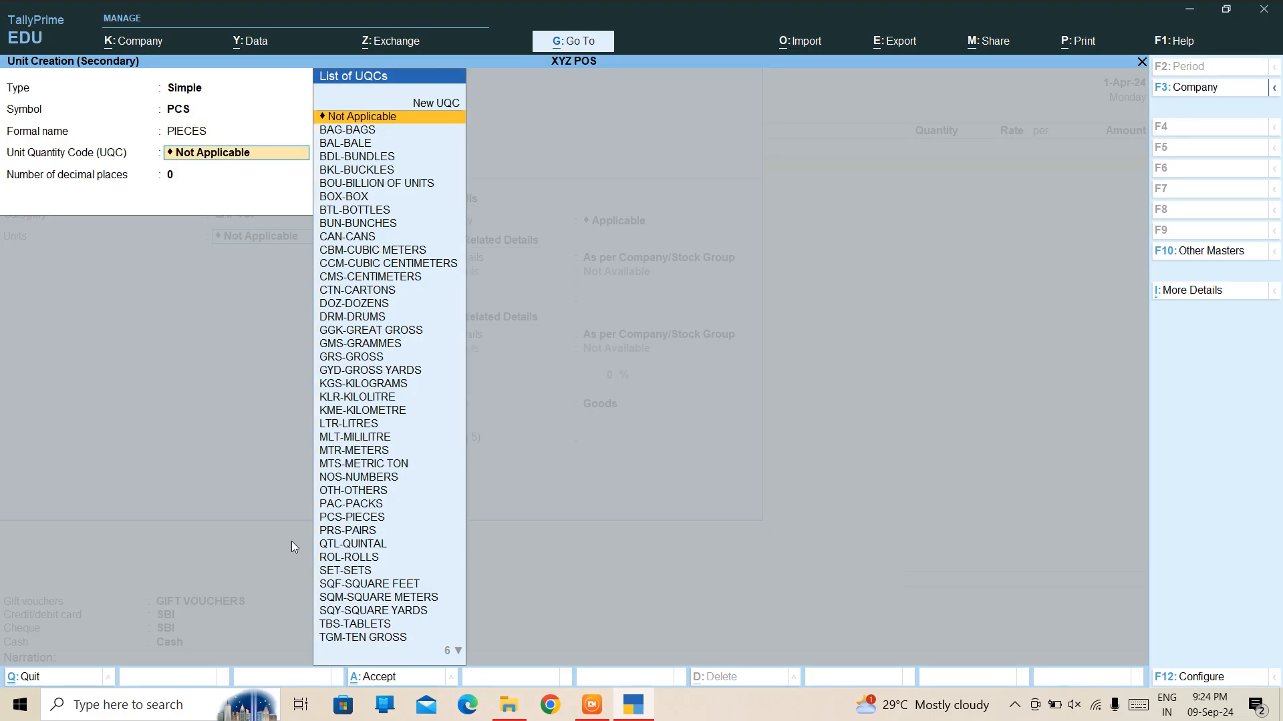
pyautogui.write('P')
pyautogui.press('Down')
pyautogui.press('Down')
pyautogui.press('Return')
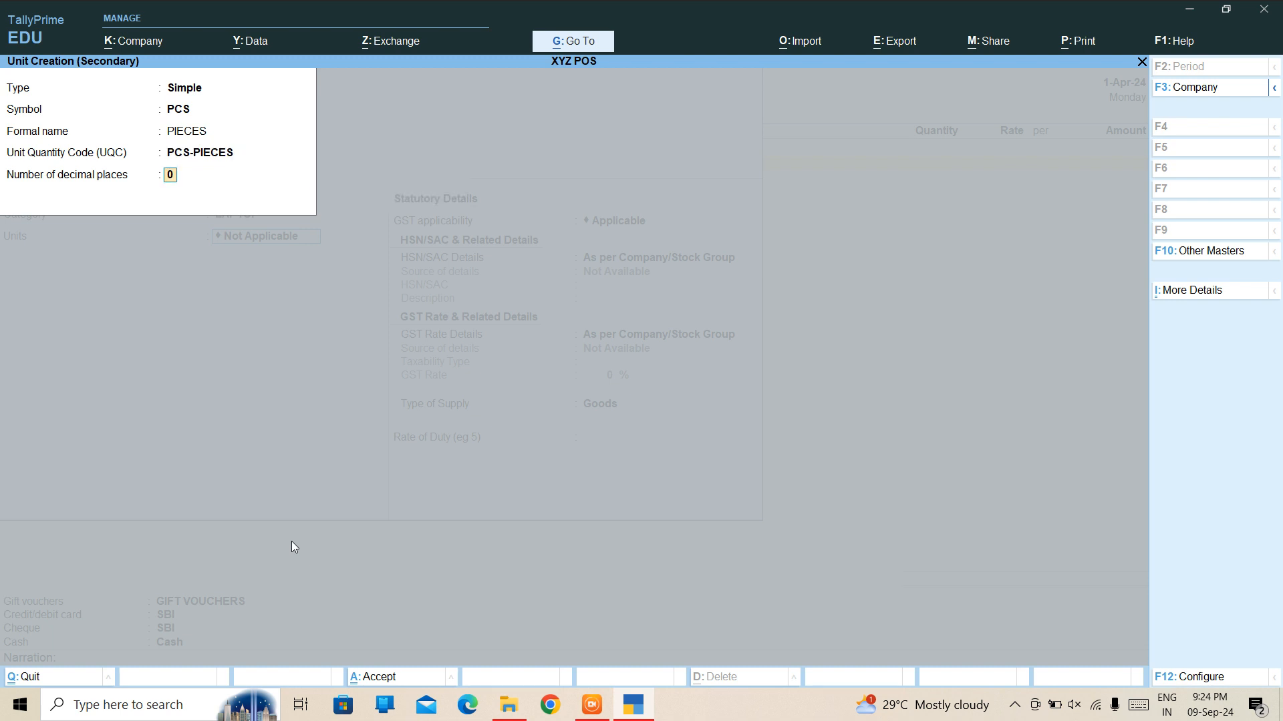
pyautogui.press('ctrl')
pyautogui.hotkey('ctrl', 'a')
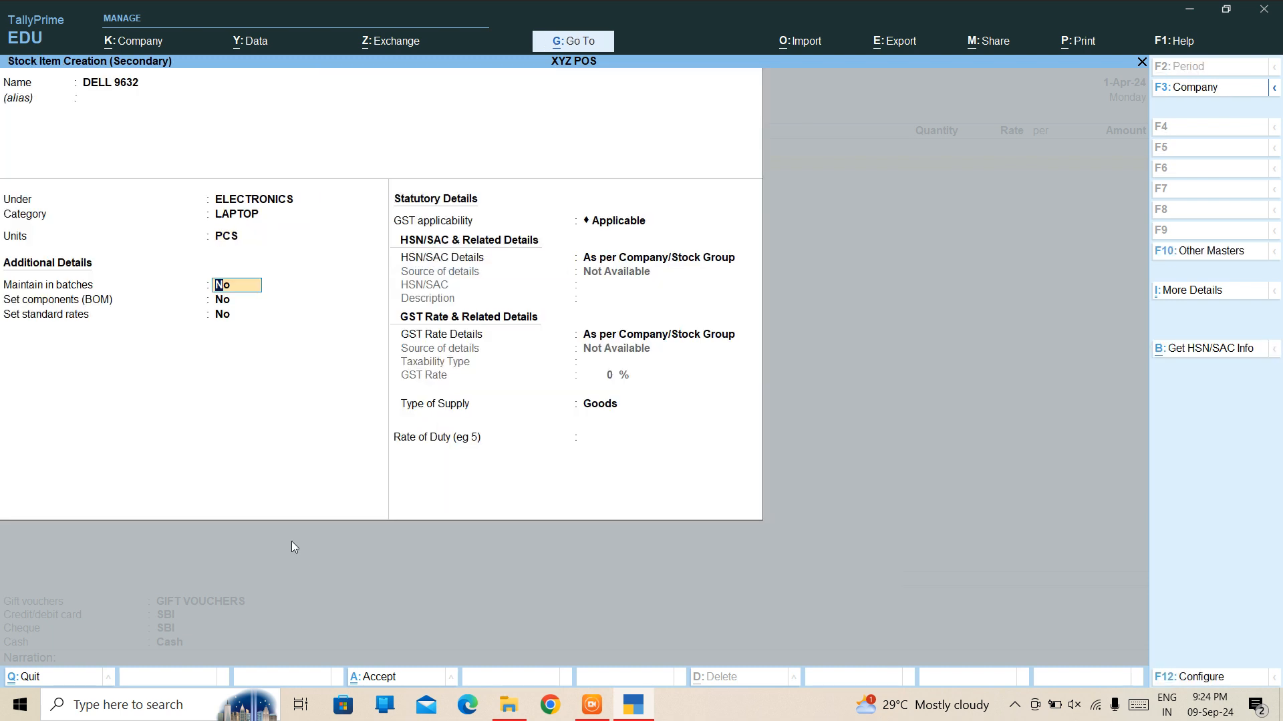
pyautogui.hotkey('ctrl', 'a')
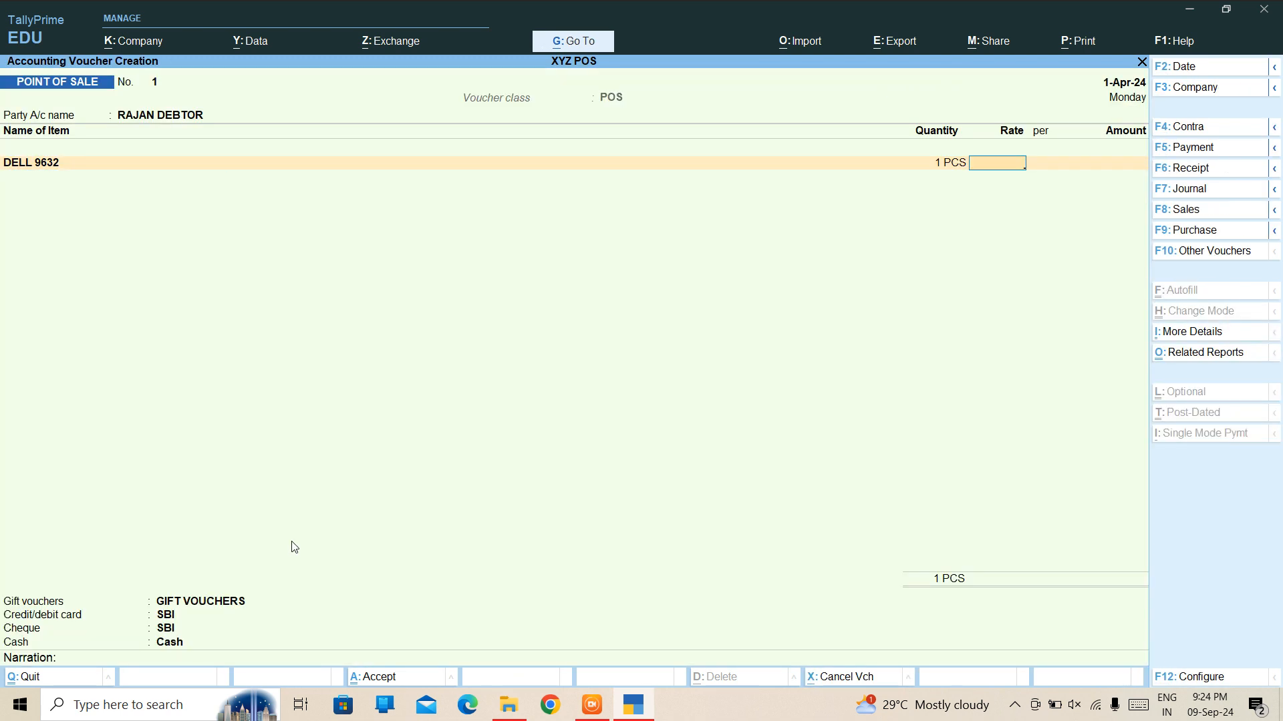
# Step: Enter a quantity of 10 PCS at a rate of 1,000 for DELL 9632 and end the item list
pyautogui.press('BackSpace')
pyautogui.press('BackSpace')
pyautogui.write('10')
pyautogui.press('Return')
pyautogui.write('1000')
pyautogui.press('Return')
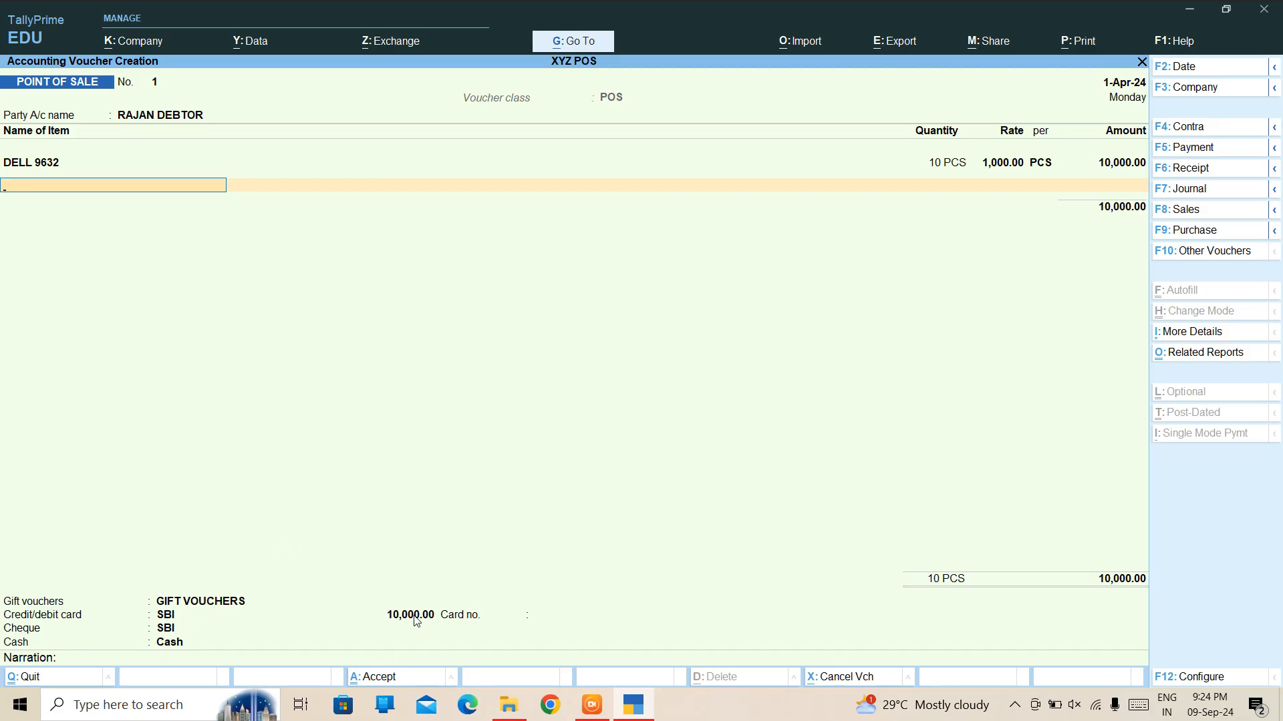
pyautogui.press('Return')
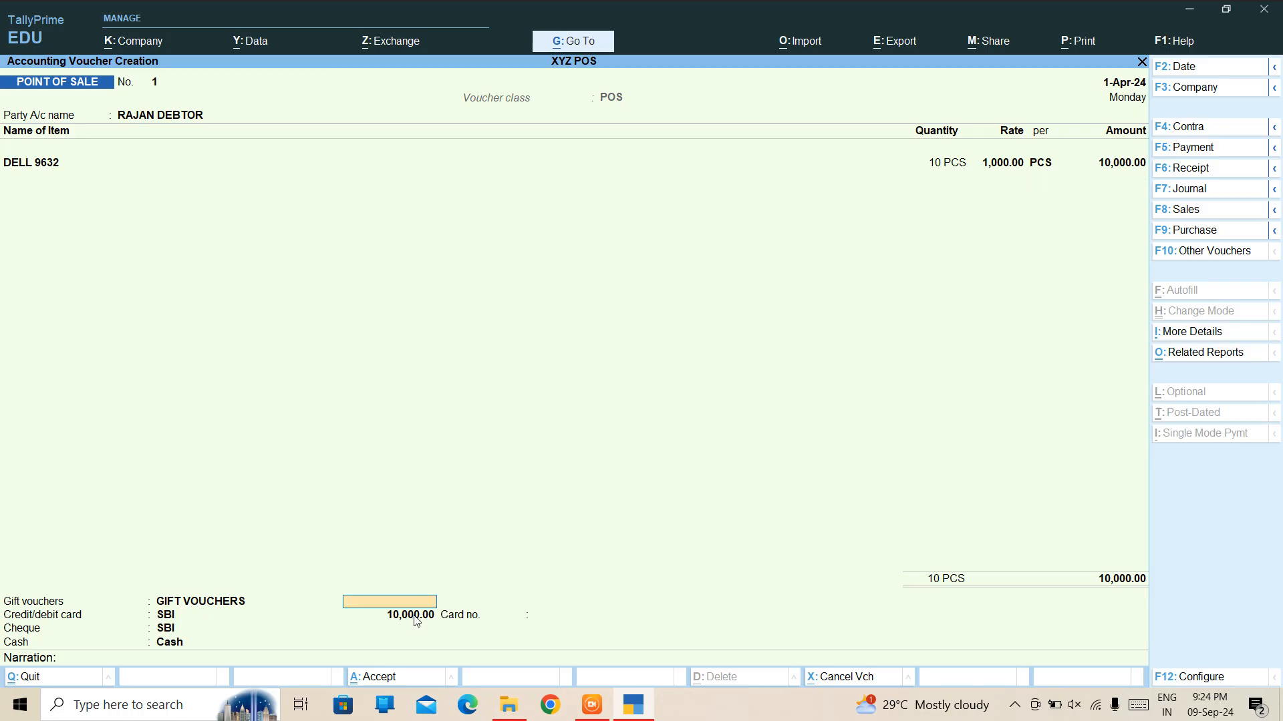
# Step: Set the DELL 9632 line to a quantity of 1 PCS at a rate of 3,500 and end the item list
pyautogui.press('BackSpace')
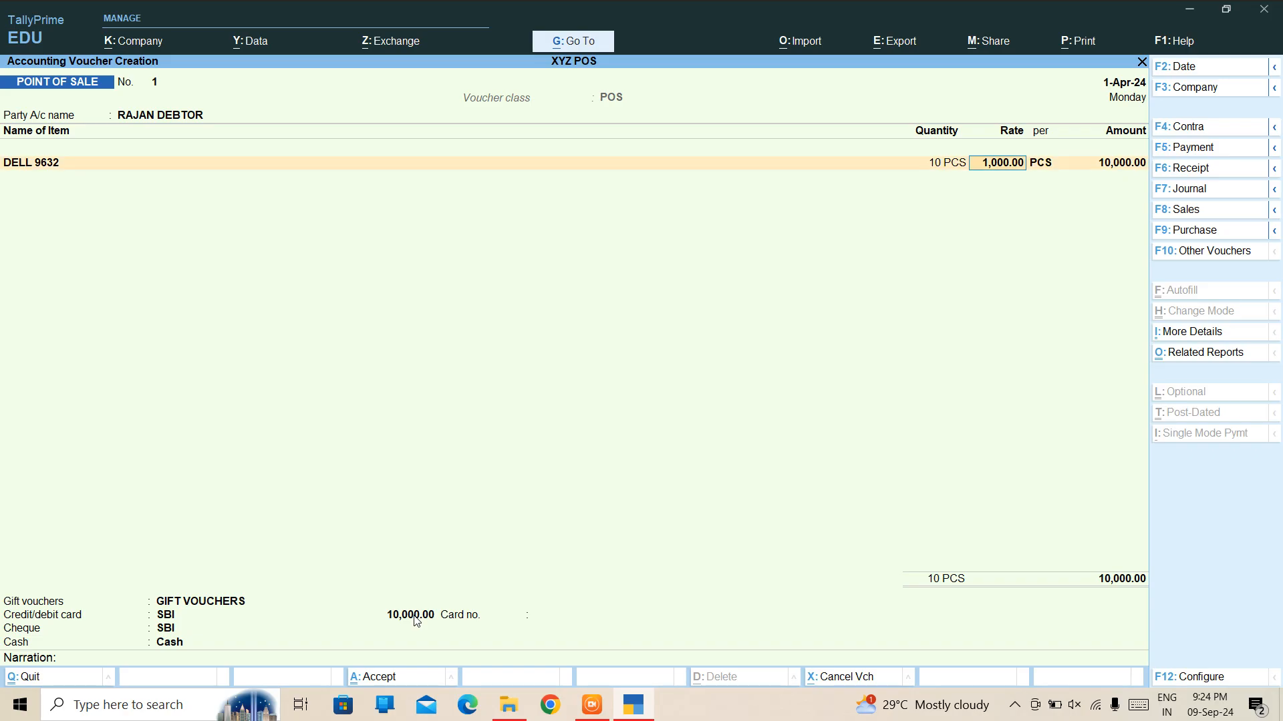
pyautogui.press('BackSpace')
pyautogui.press('BackSpace')
pyautogui.write('1')
pyautogui.press('Return')
pyautogui.write('3500')
pyautogui.press('Return')
pyautogui.press('Return')
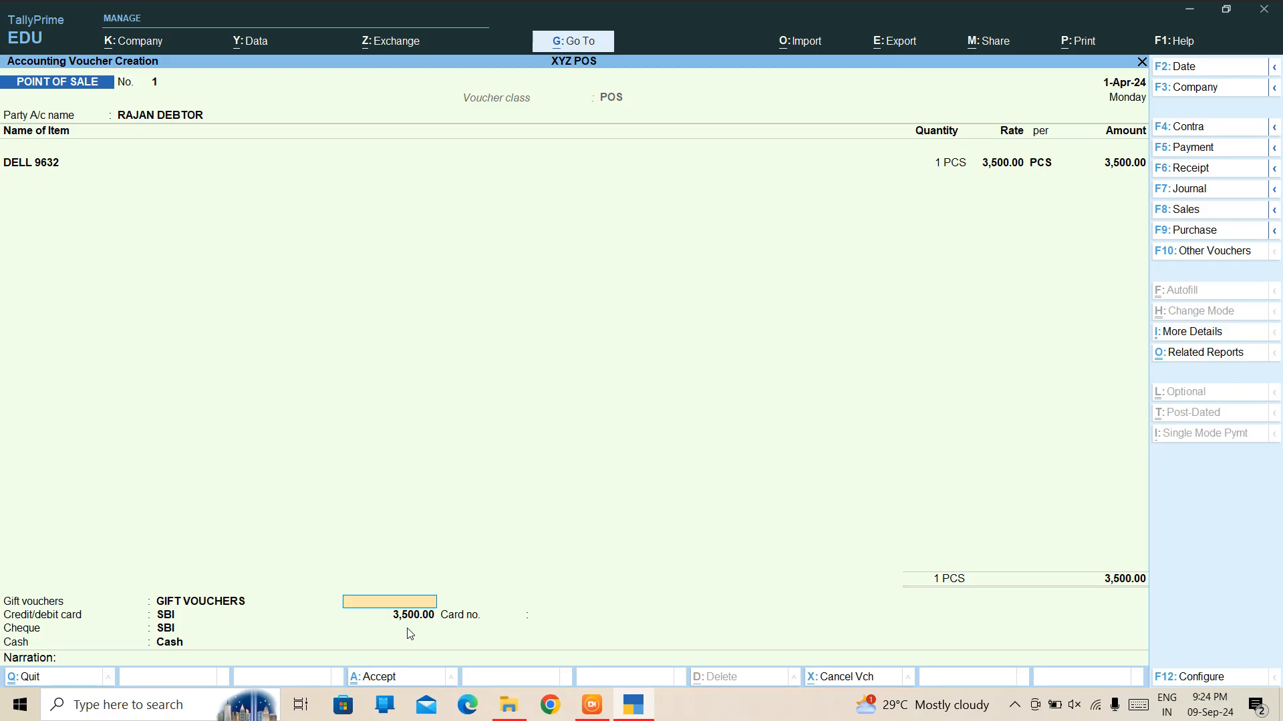
# Step: Allocate 1,000 to gift vouchers and 2,000 to the SBI credit/debit card, entering the card number
pyautogui.write('1000')
pyautogui.press('Return')
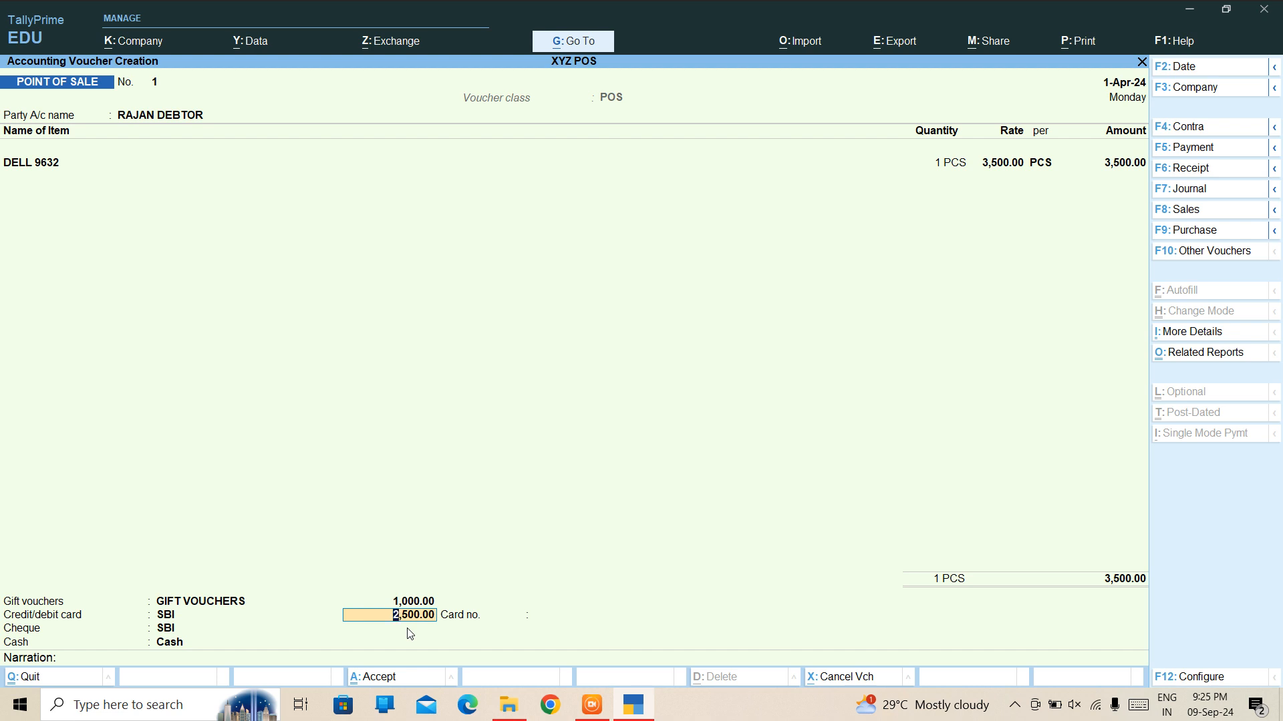
pyautogui.write('2000')
pyautogui.press('Return')
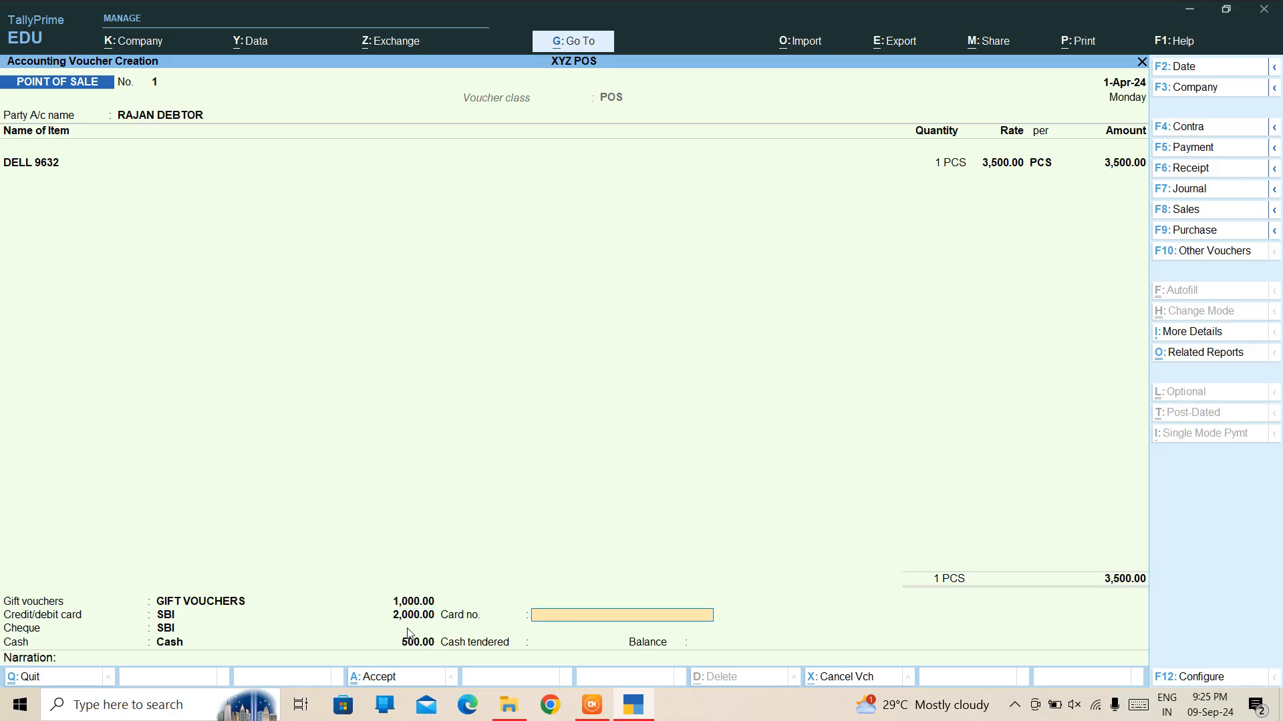
pyautogui.write('741258962')
pyautogui.press('Return')
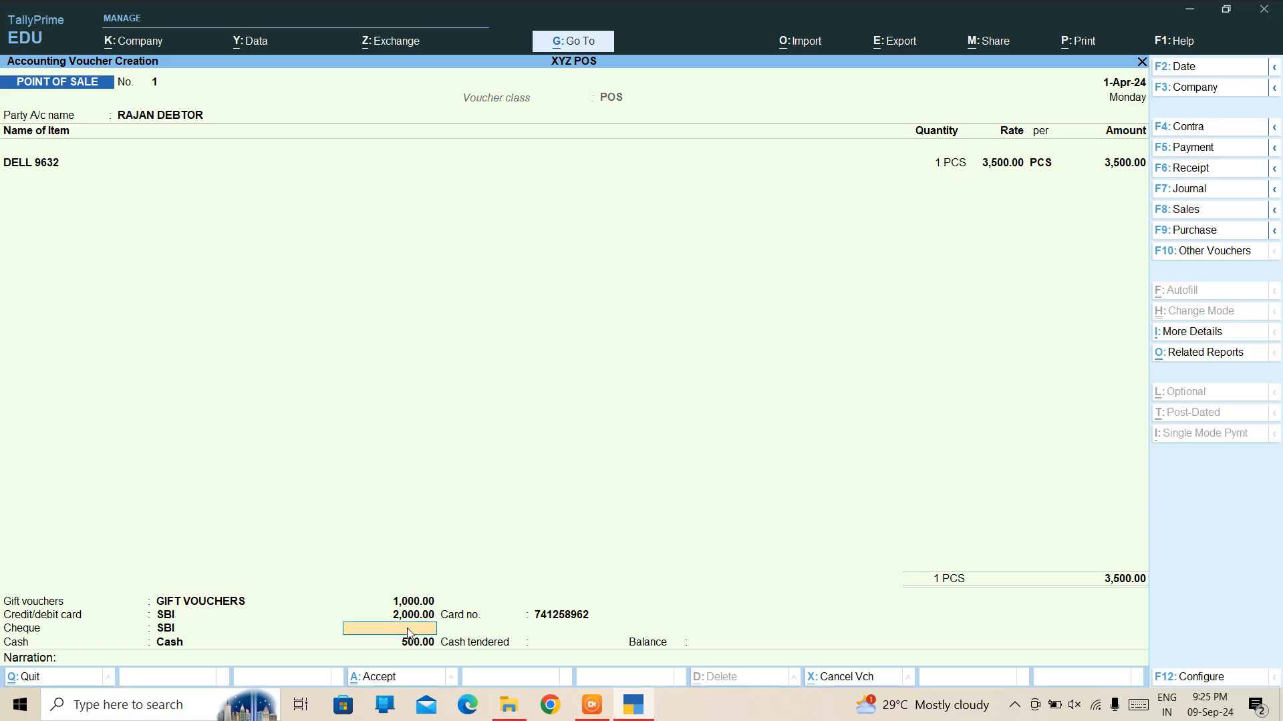
# Step: Allocate 300 to the cheque payment with bank name SBI and enter the cheque number
pyautogui.write('300')
pyautogui.press('Return')
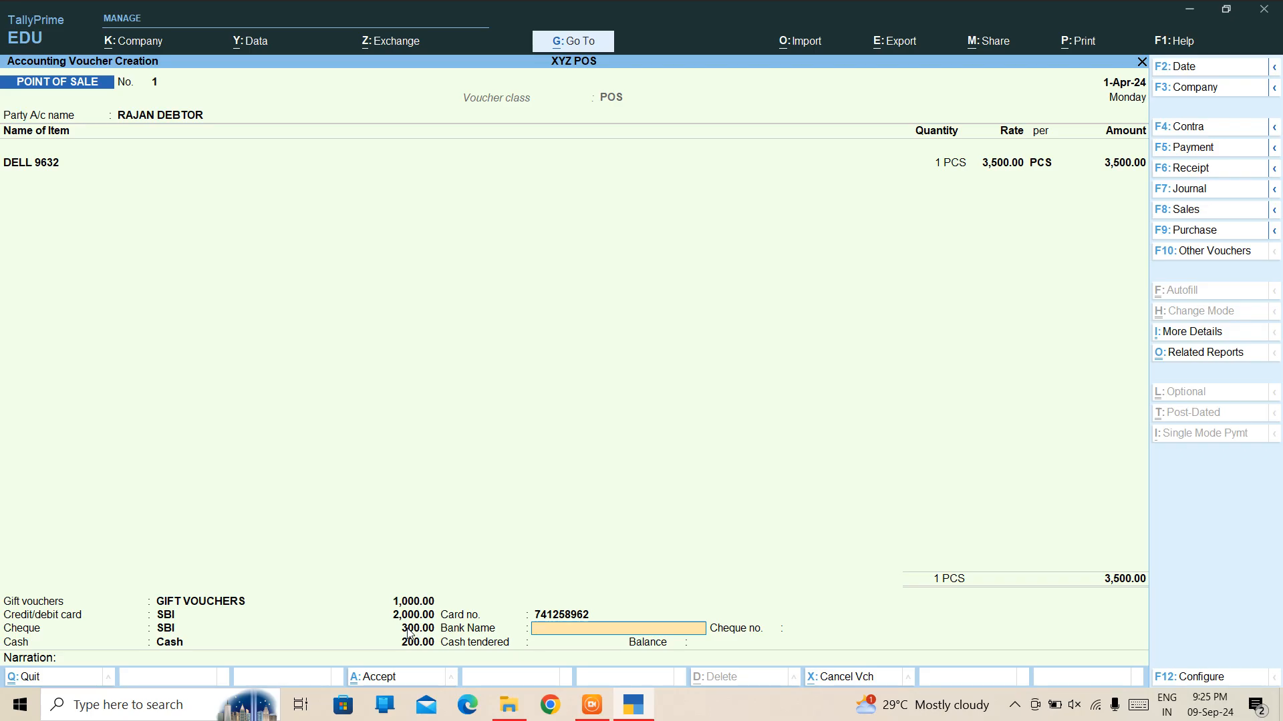
pyautogui.write('SBI')
pyautogui.press('Return')
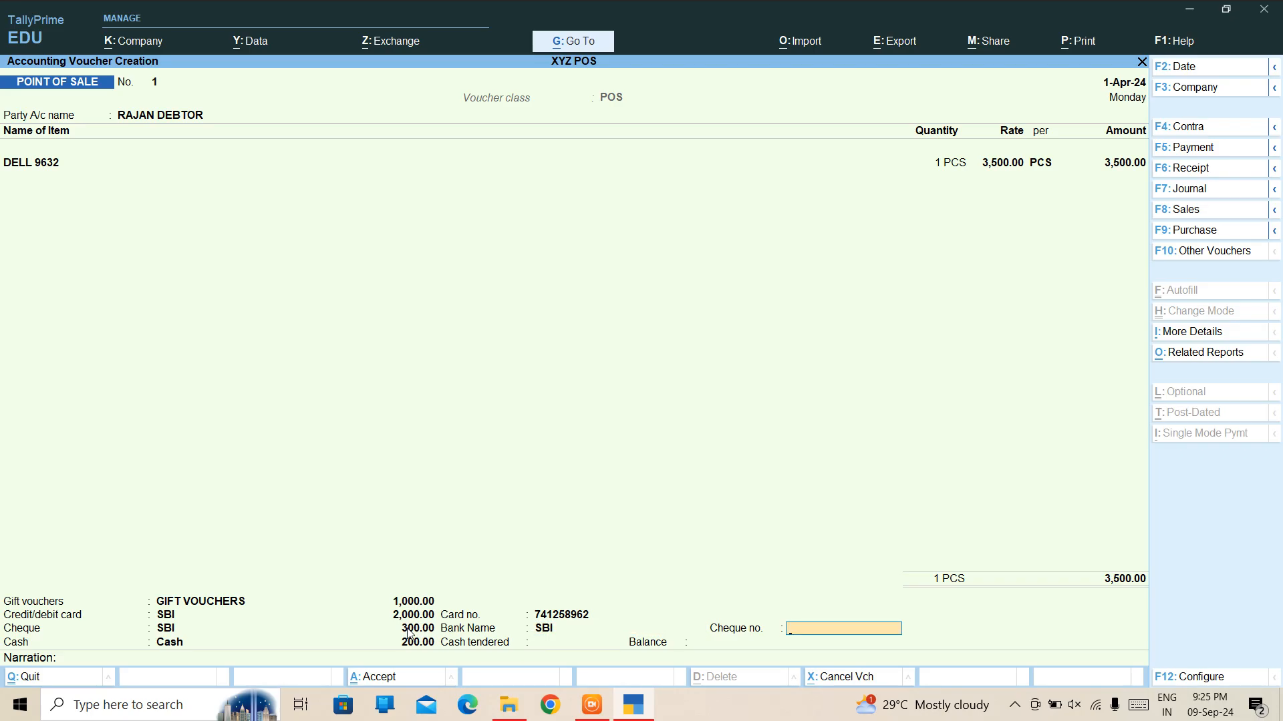
pyautogui.write('741289632')
pyautogui.press('Return')
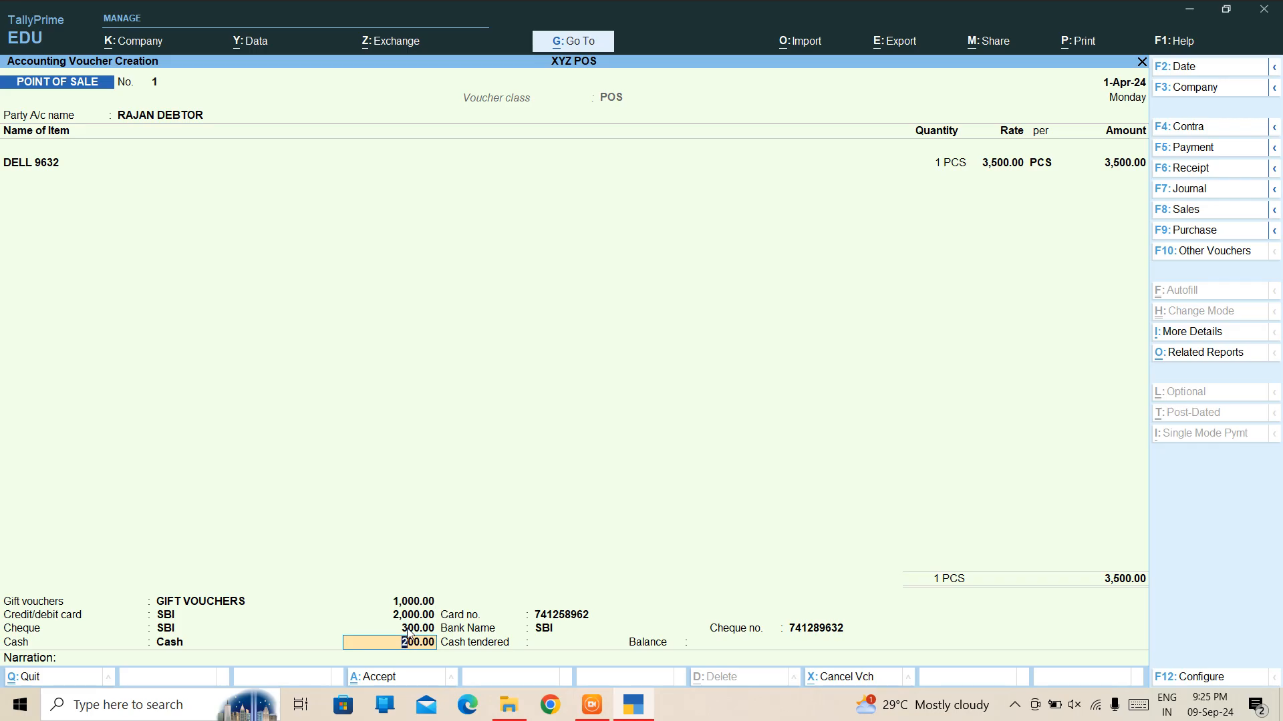
# Step: Accept the remaining amount as cash, enter 500 as cash tendered, and save the voucher without a narration
pyautogui.press('Return')
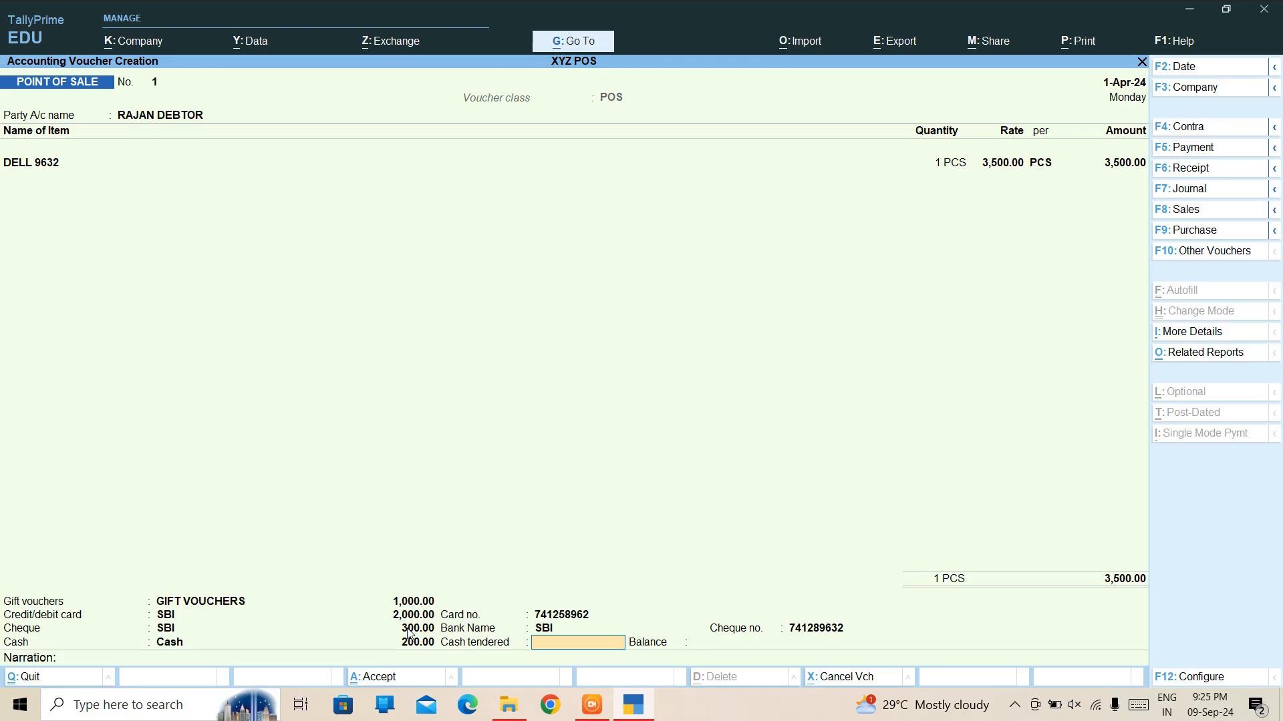
pyautogui.write('500')
pyautogui.press('Return')
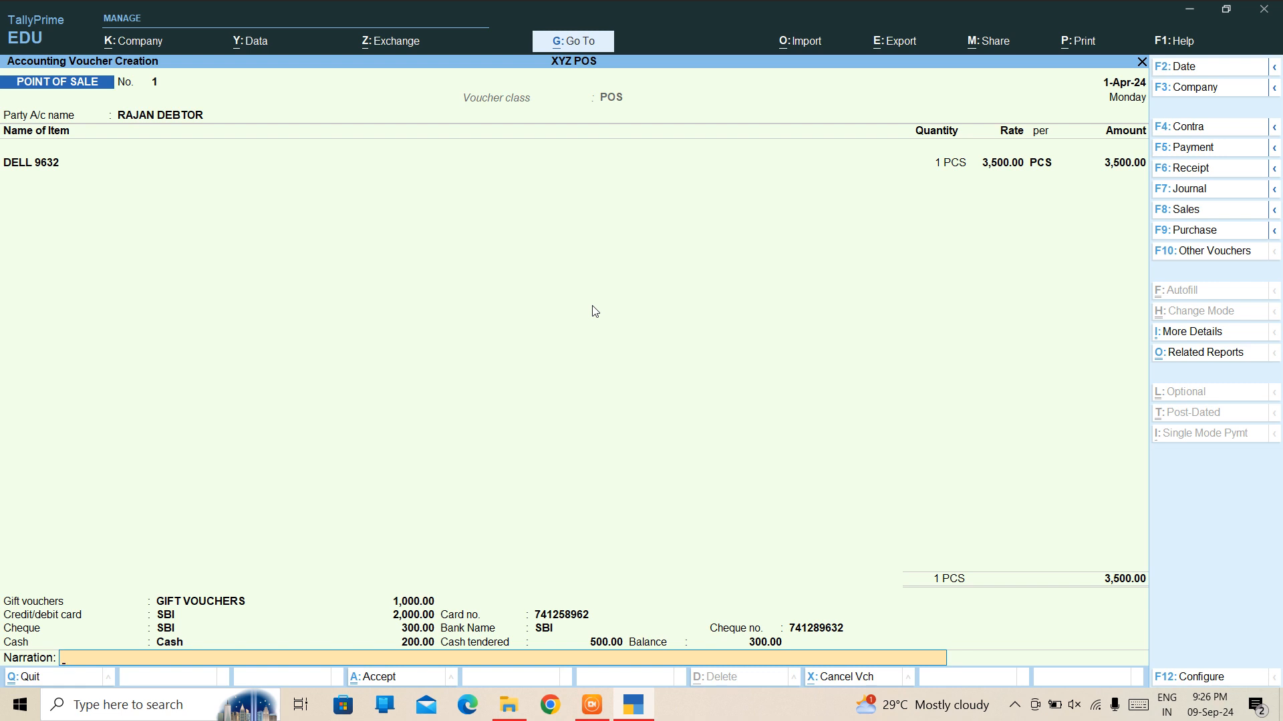
pyautogui.press('Return')
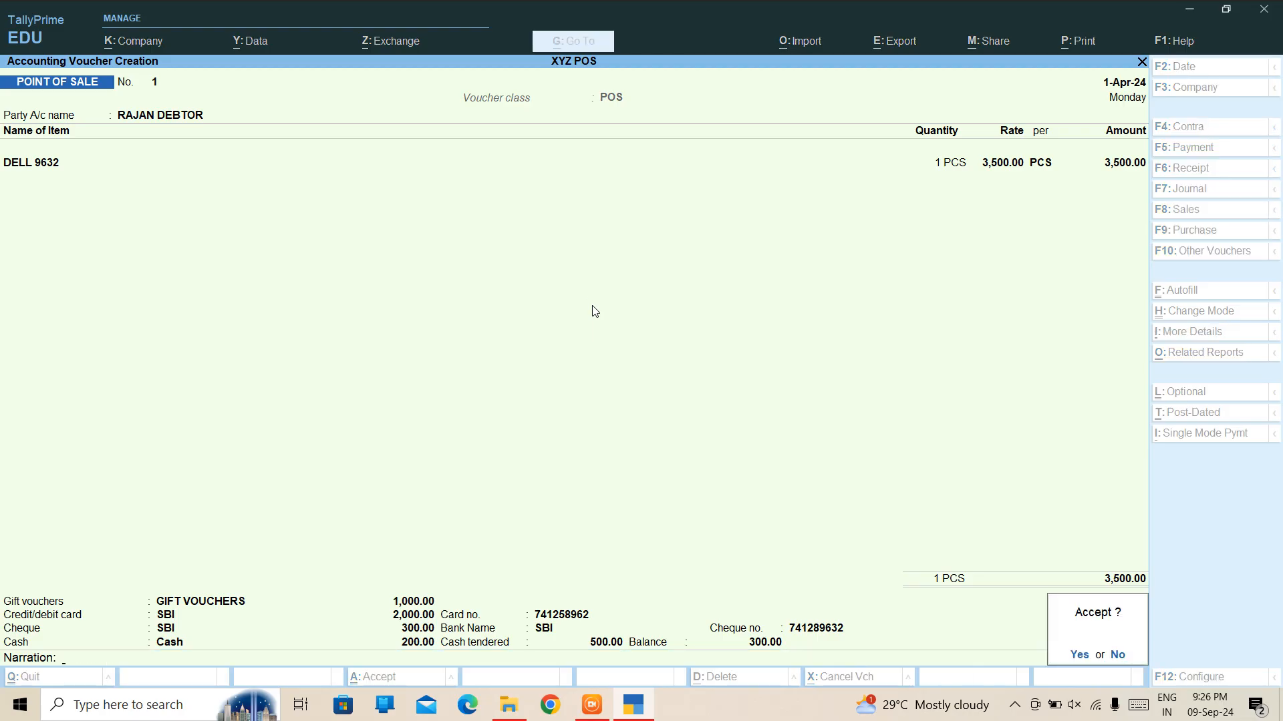
pyautogui.press('Return')
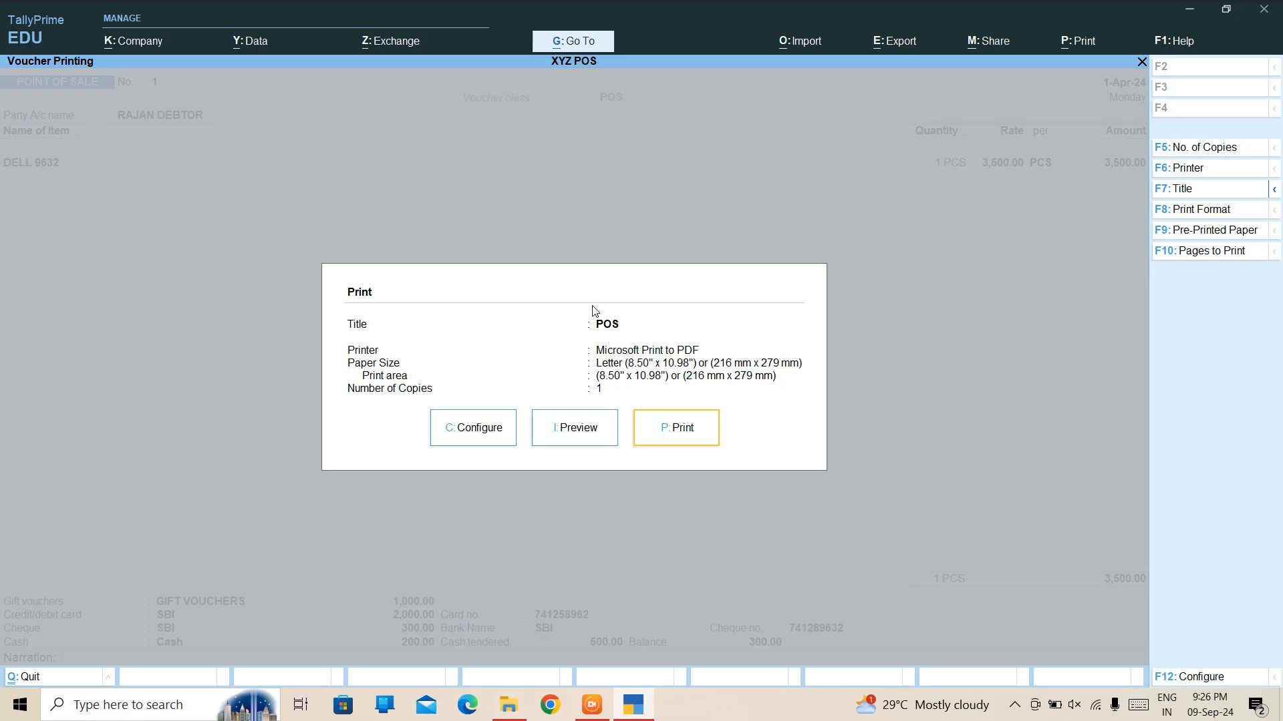
# Step: Preview the saved POS invoice's printout, enlarge it to examine the payment details, and return to the Gateway of Tally
pyautogui.press('Left')
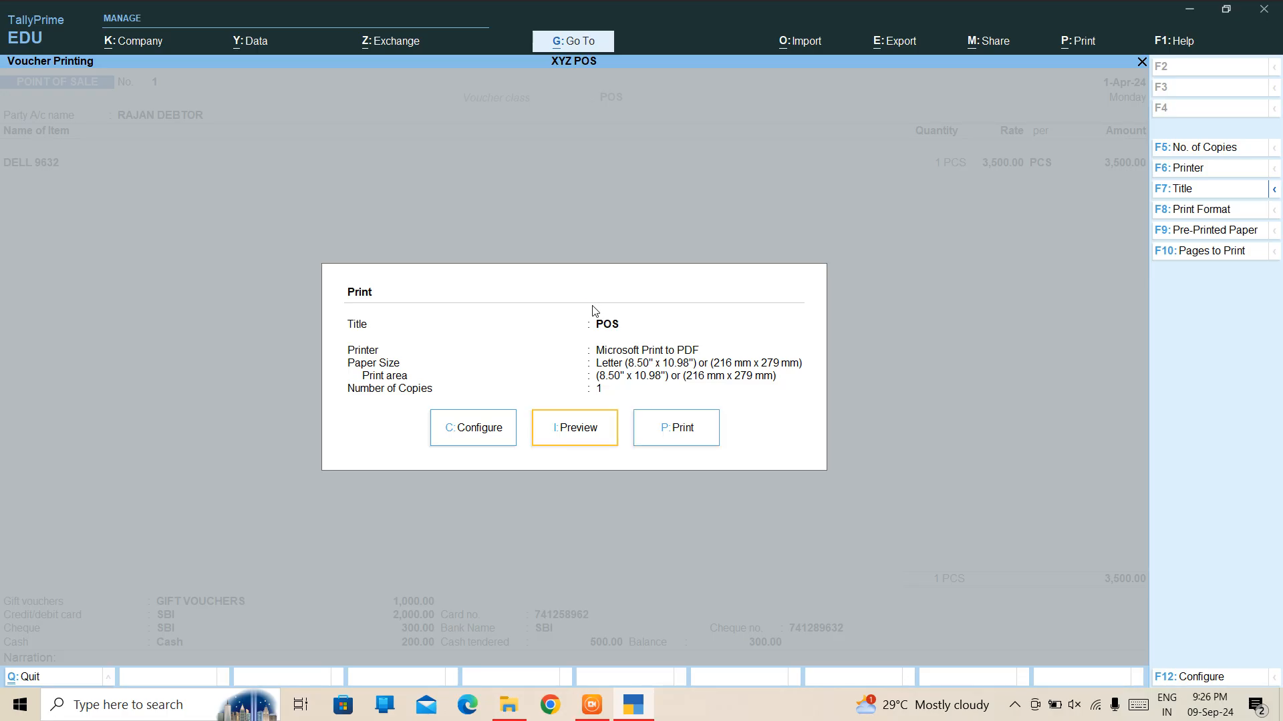
pyautogui.press('Return')
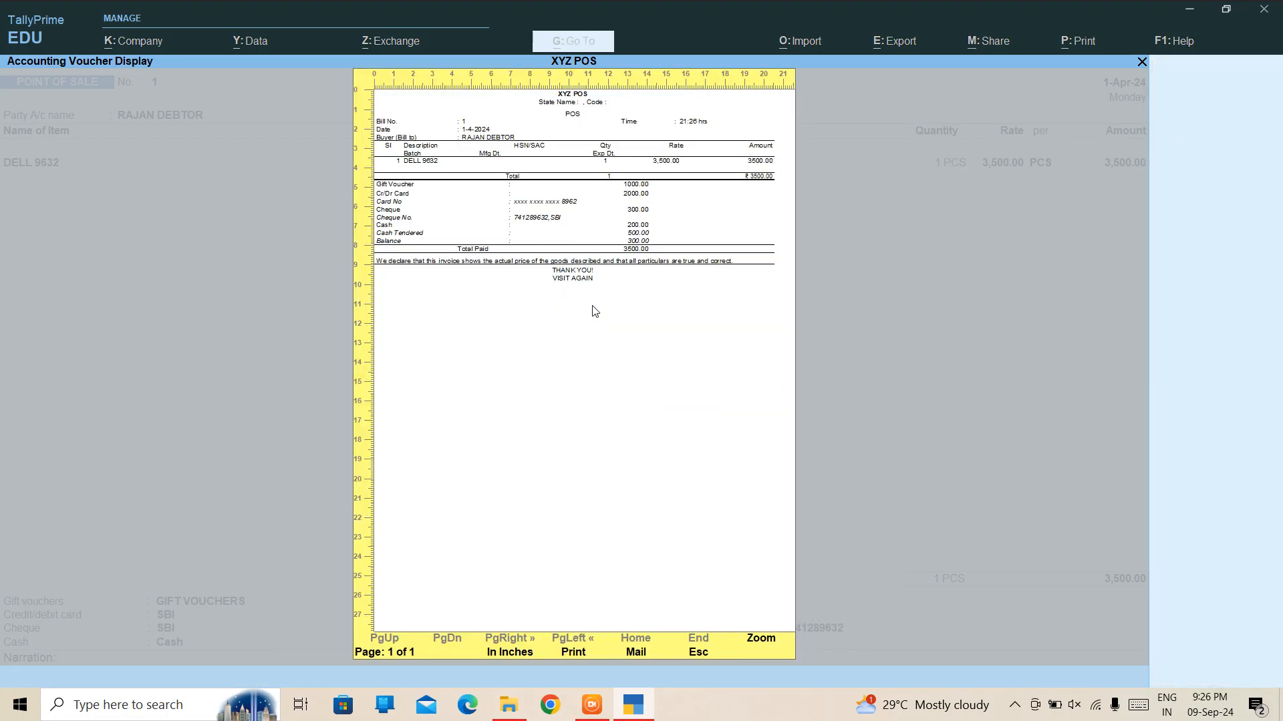
pyautogui.press('Return')
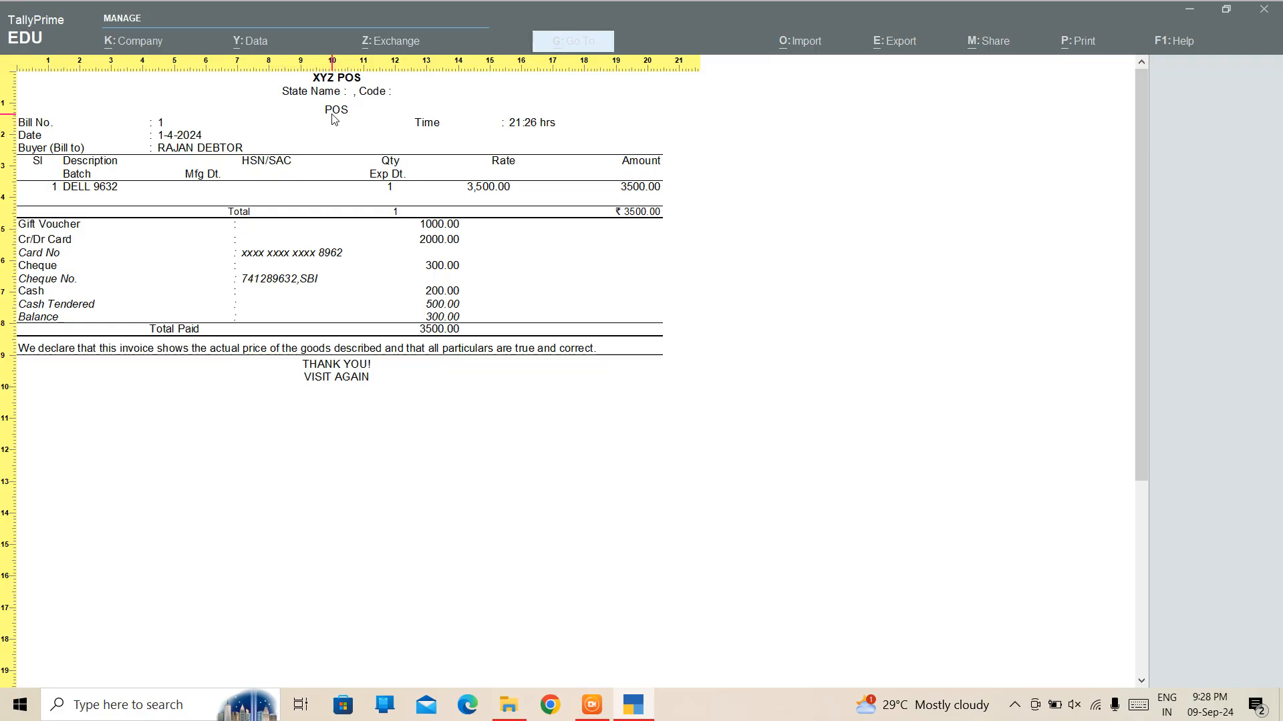
pyautogui.press('Return')
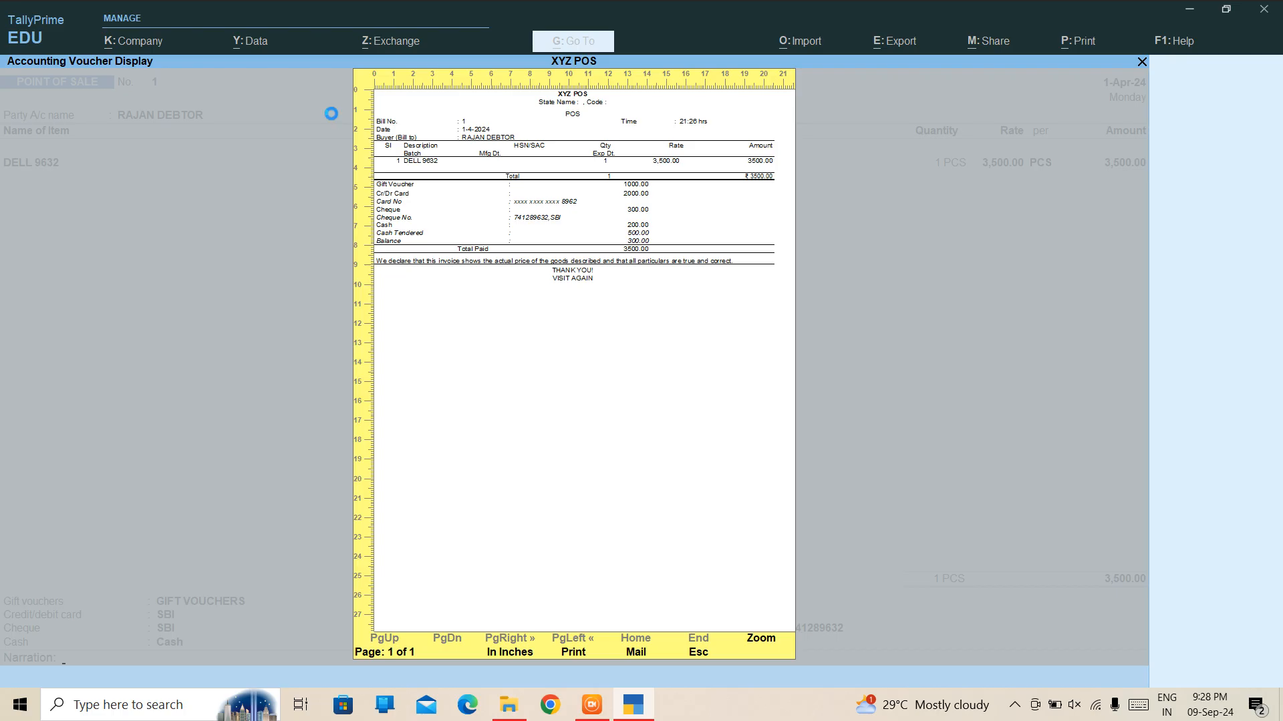
pyautogui.press('Escape')
pyautogui.press('Escape')
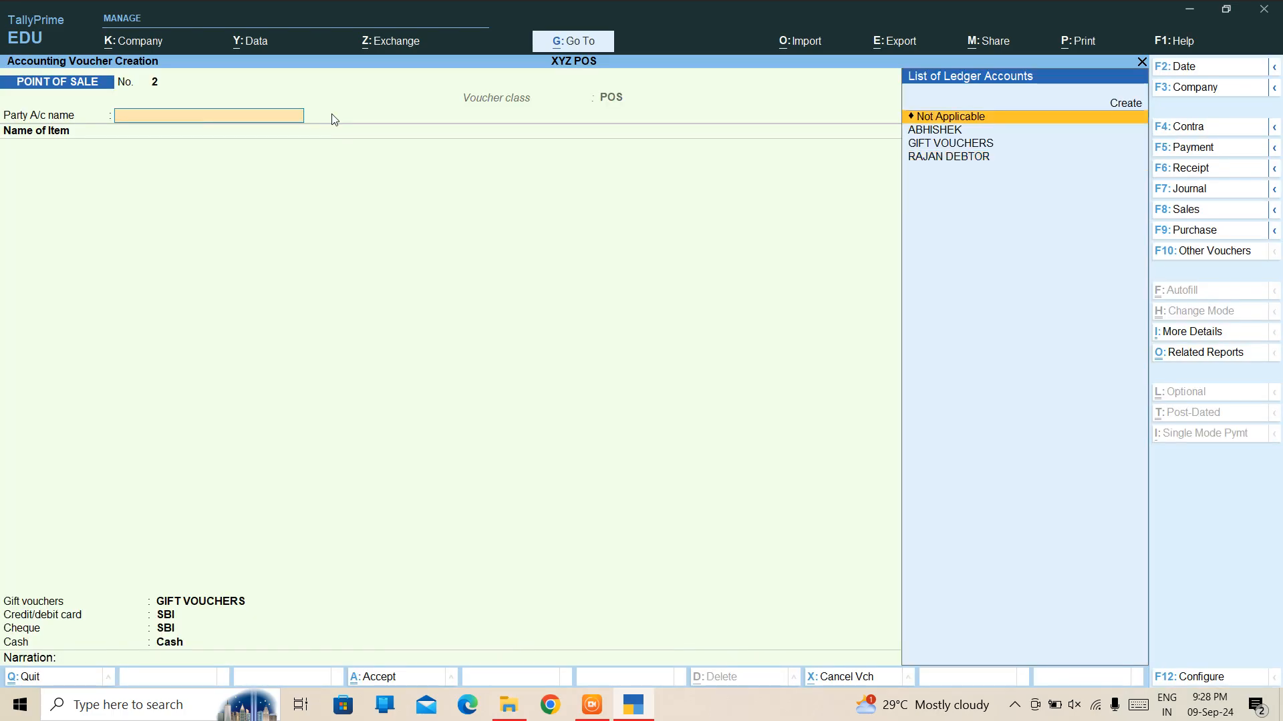
pyautogui.press('Escape')
pyautogui.press('Return')
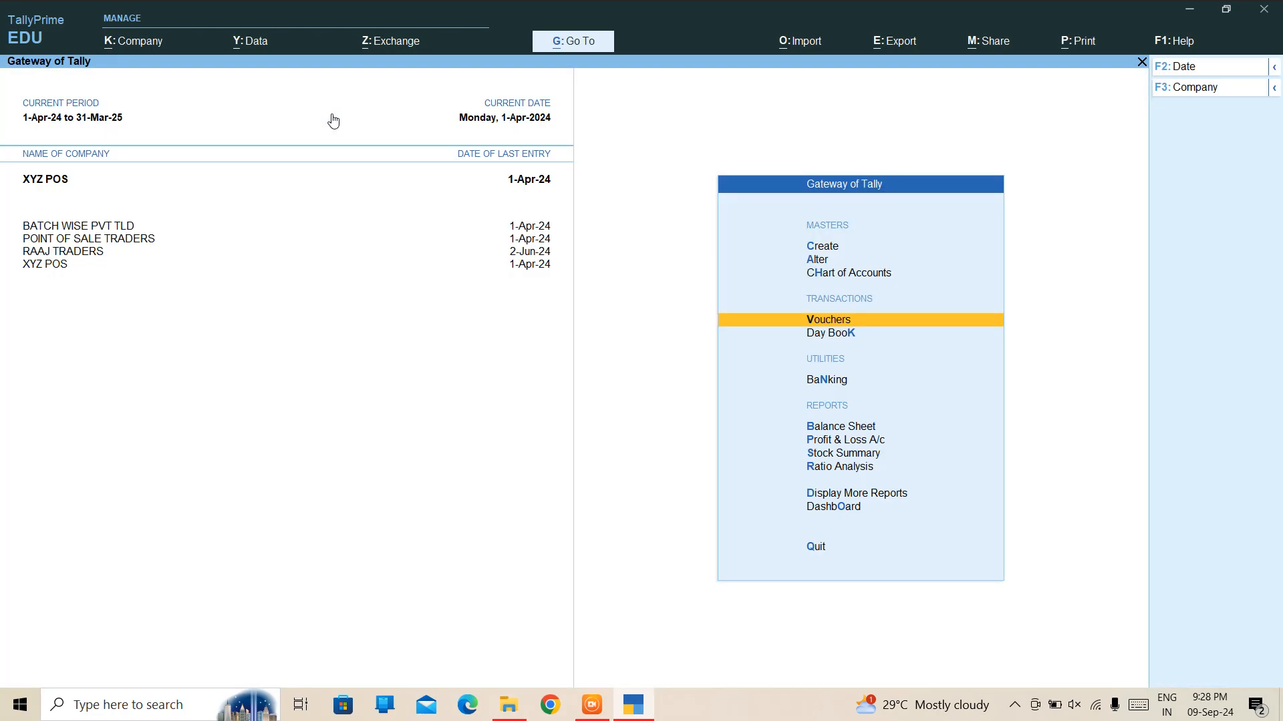
# Step: Open the POS Register in the account books to examine the POS vouchers by payment mode
pyautogui.press('Down')
pyautogui.press('Down')
pyautogui.press('Down')
pyautogui.press('Down')
pyautogui.press('Down')
pyautogui.press('Down')
pyautogui.press('Down')
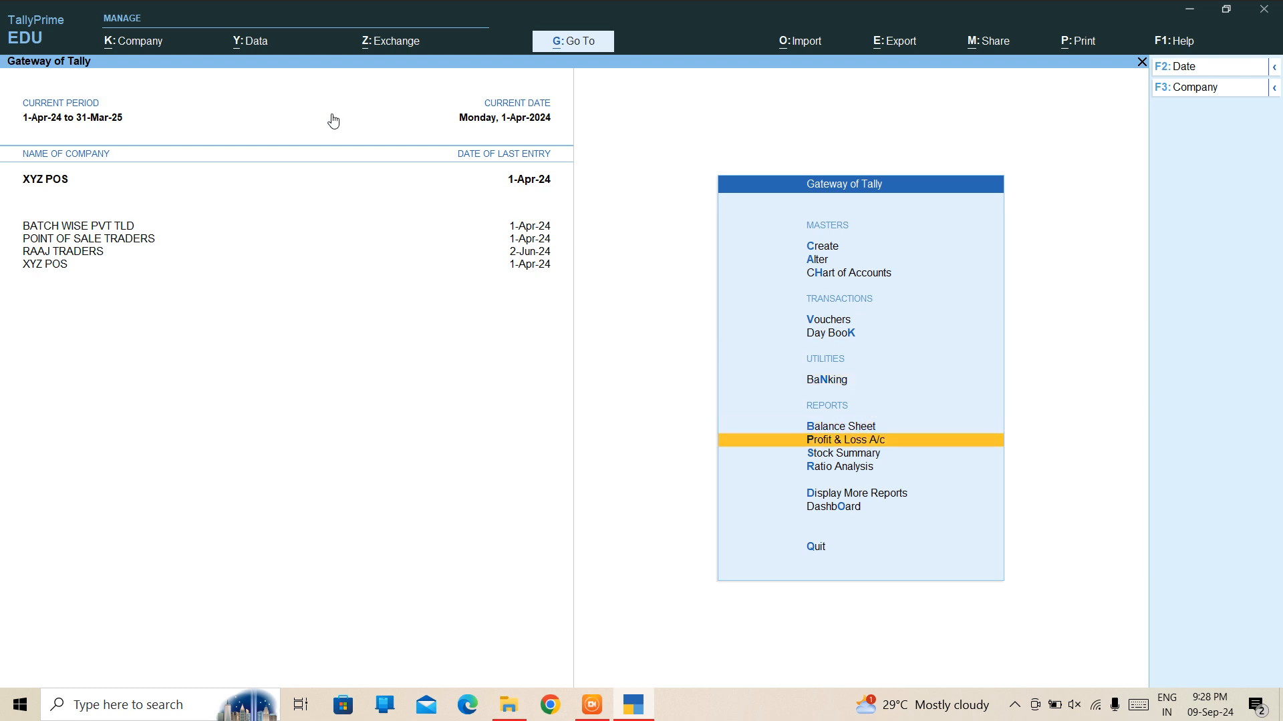
pyautogui.press('Down')
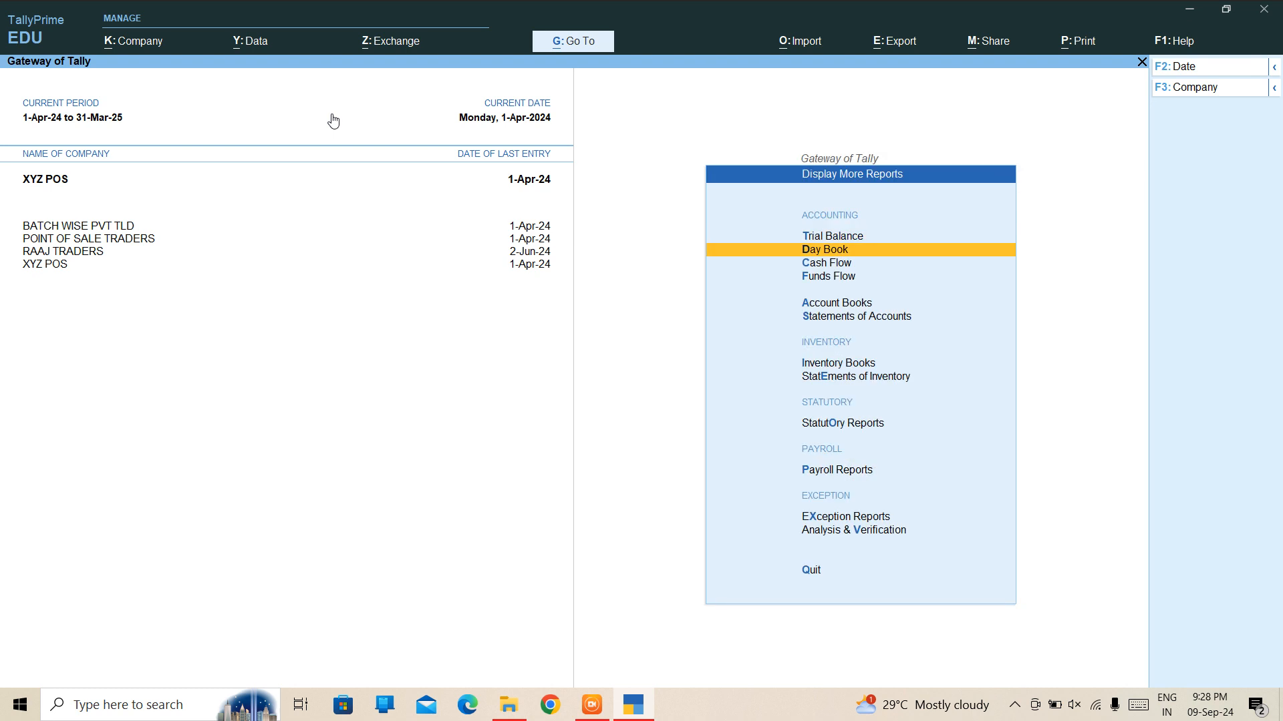
pyautogui.press('Down')
pyautogui.press('Down')
pyautogui.press('Down')
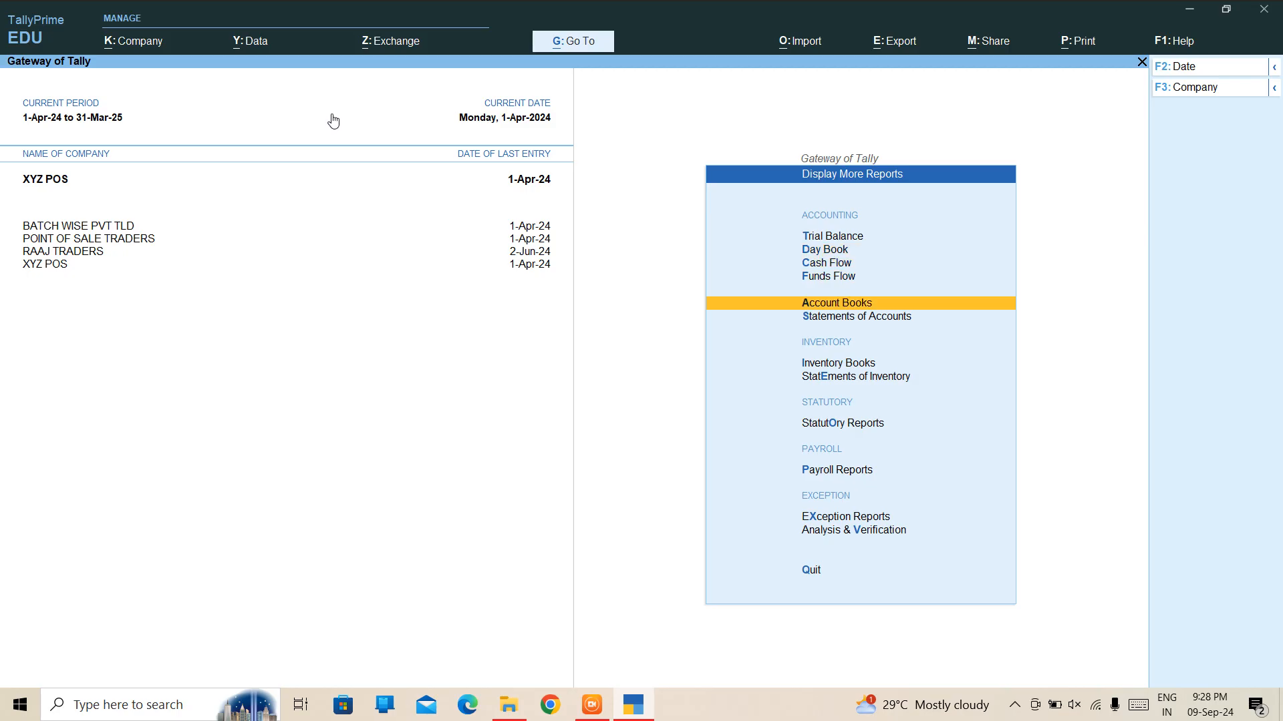
pyautogui.press('Return')
pyautogui.press('Down')
pyautogui.press('Down')
pyautogui.press('Down')
pyautogui.press('Down')
pyautogui.press('Down')
pyautogui.press('Down')
pyautogui.press('Down')
pyautogui.press('Down')
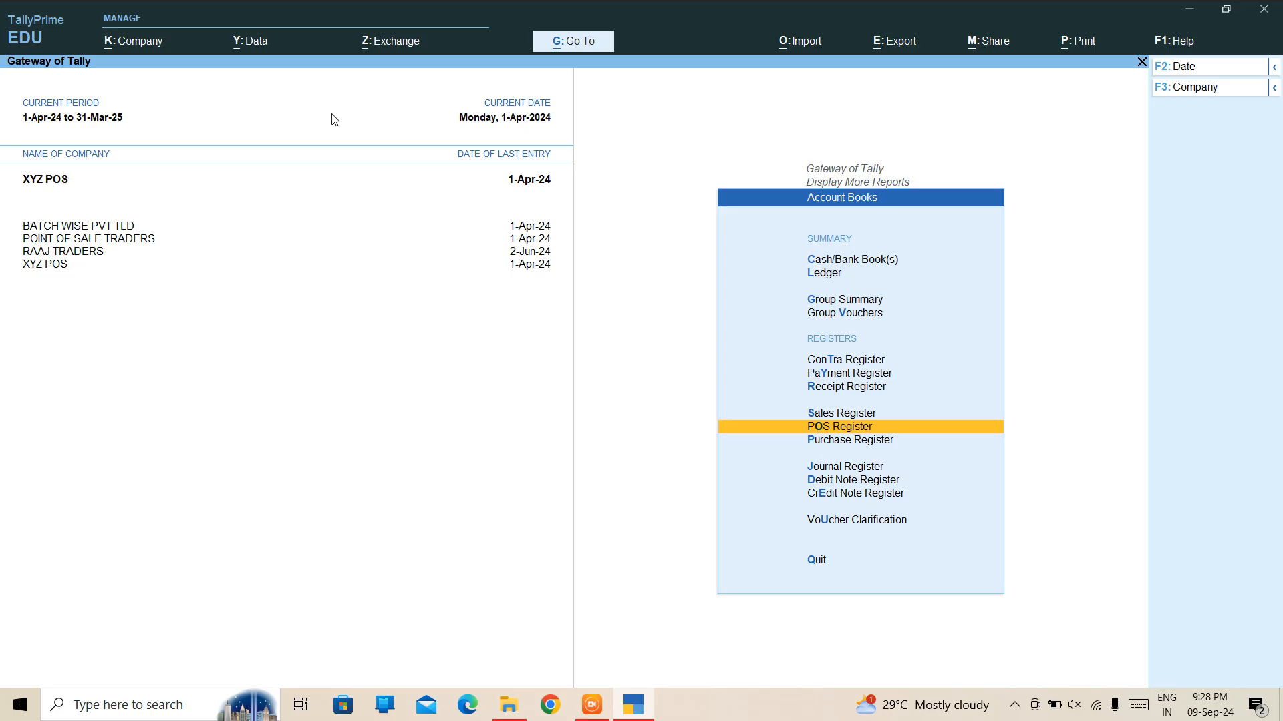
pyautogui.press('Return')
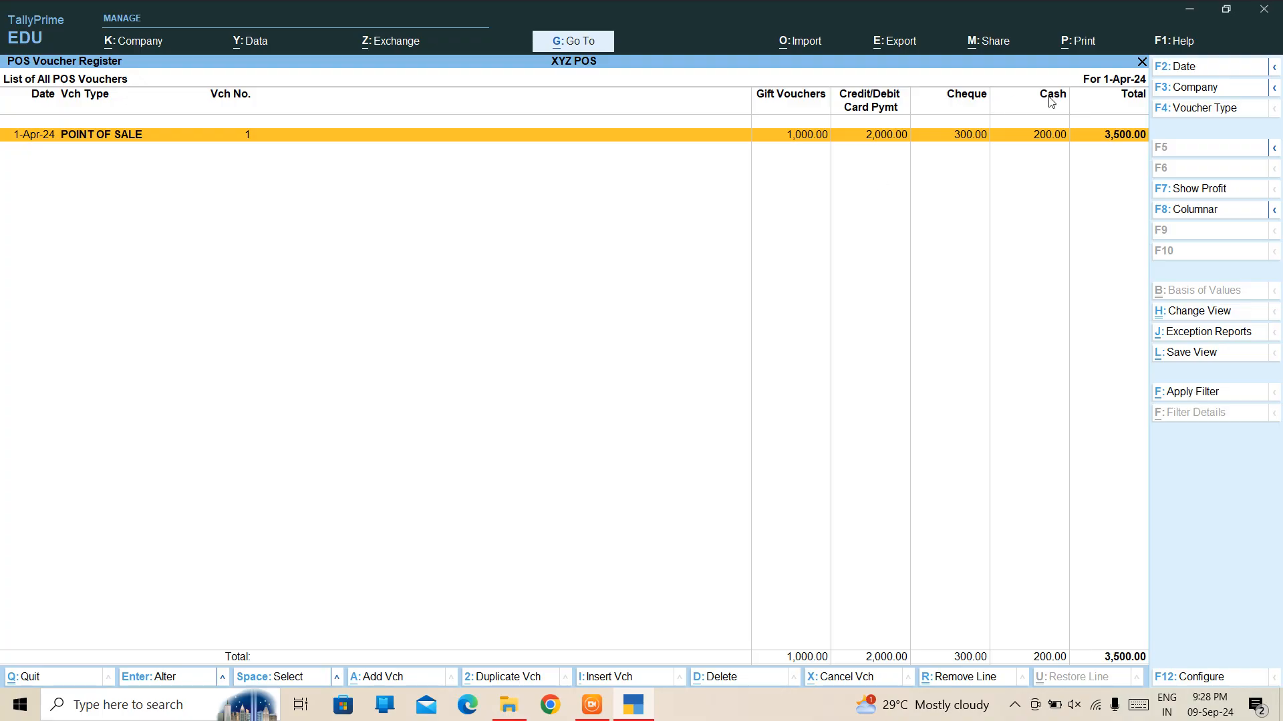
# Step: Leave the POS Register and open the Day Book to examine the recorded POINT OF SALE voucher
pyautogui.press('Escape')
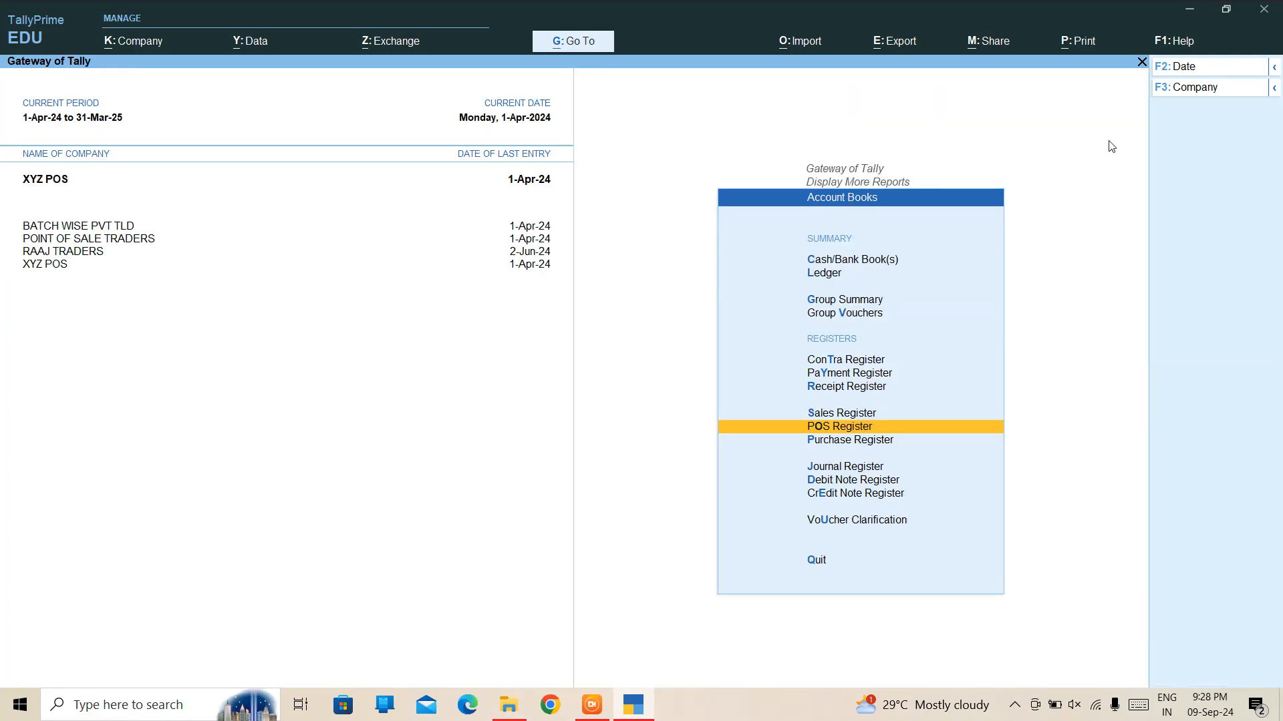
pyautogui.press('Escape')
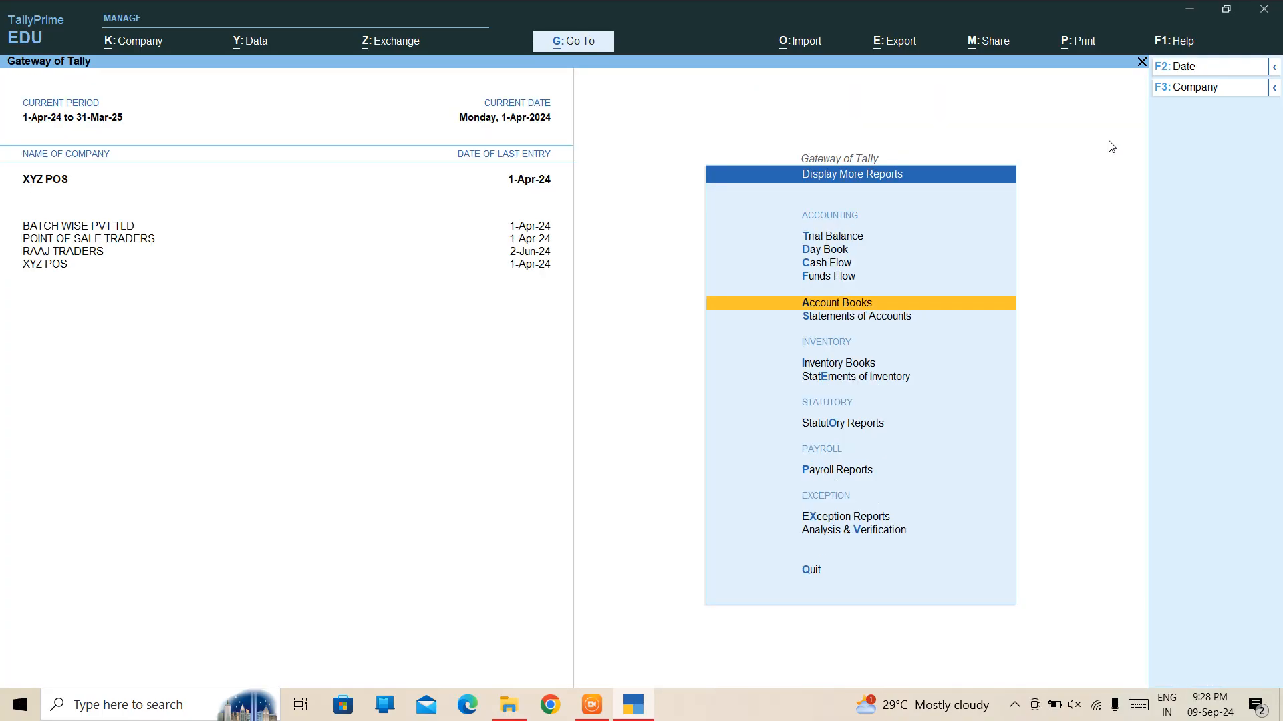
pyautogui.press('Escape')
pyautogui.press('Up')
pyautogui.press('Up')
pyautogui.press('Up')
pyautogui.press('Up')
pyautogui.press('Up')
pyautogui.press('Up')
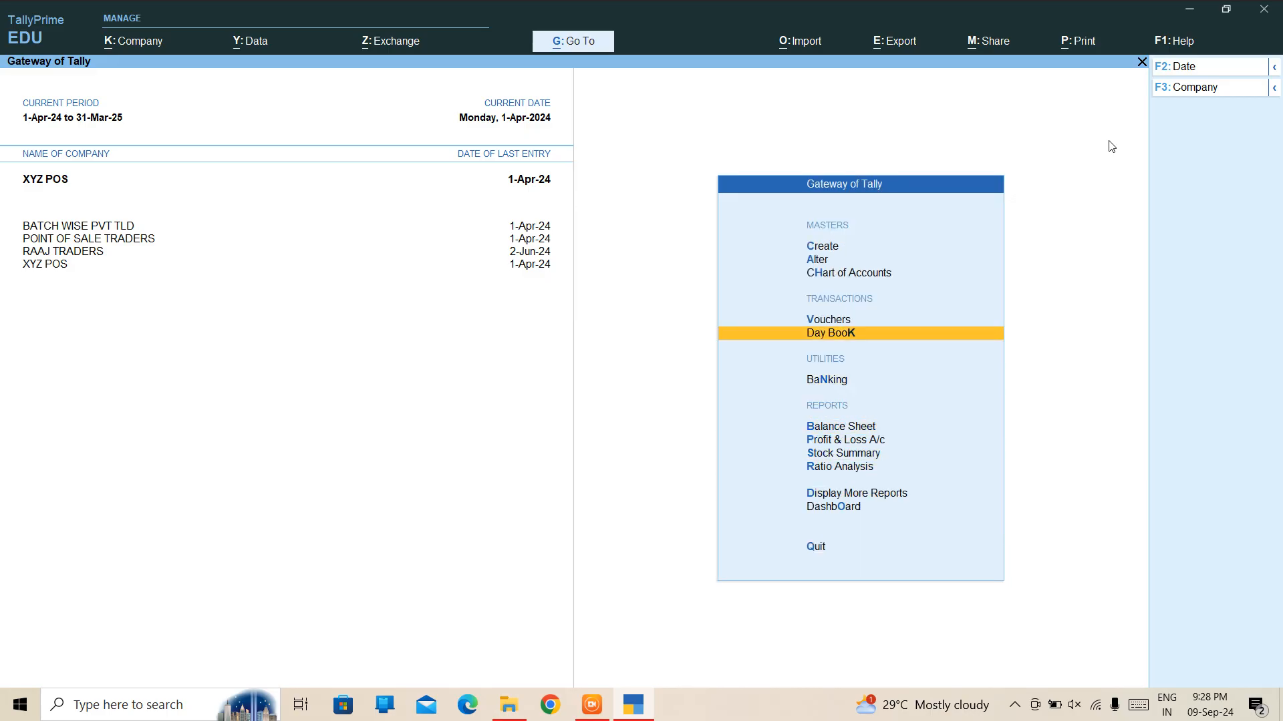
pyautogui.press('Return')
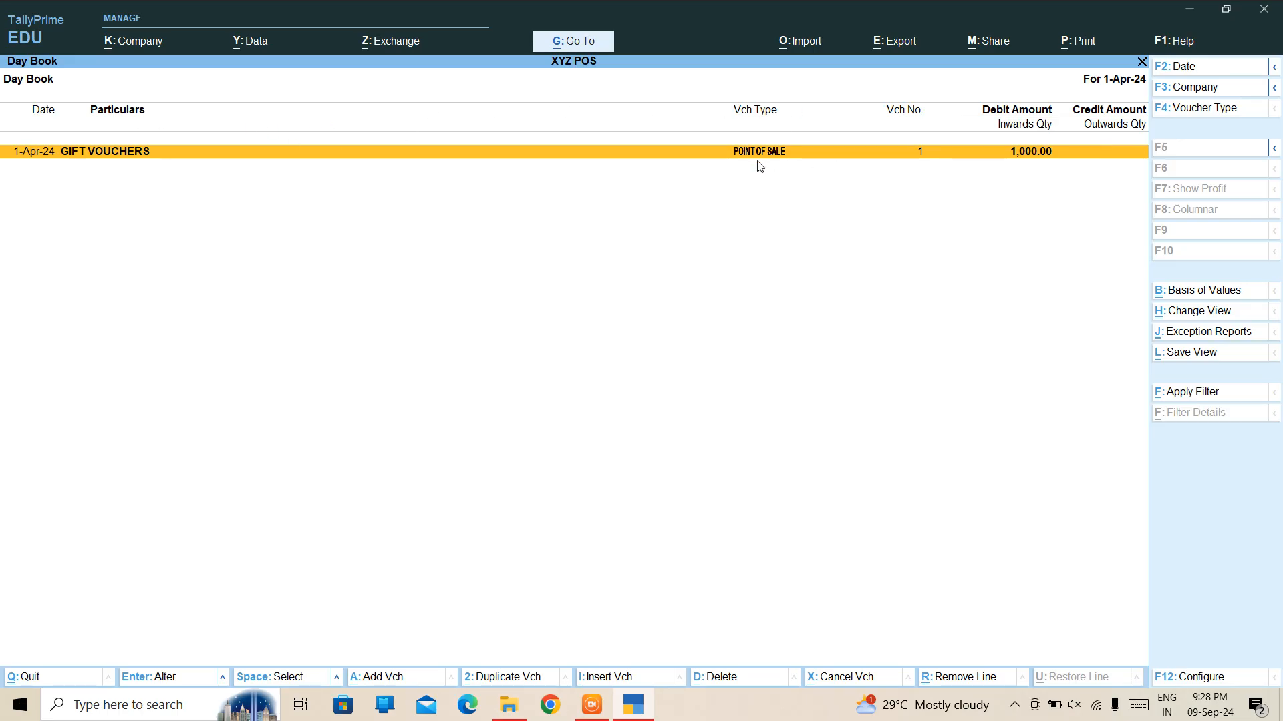
# Step: View POINT OF SALE voucher 1 from the Day Book, close it without saving changes, and return to the Gateway of Tally
pyautogui.press('Return')
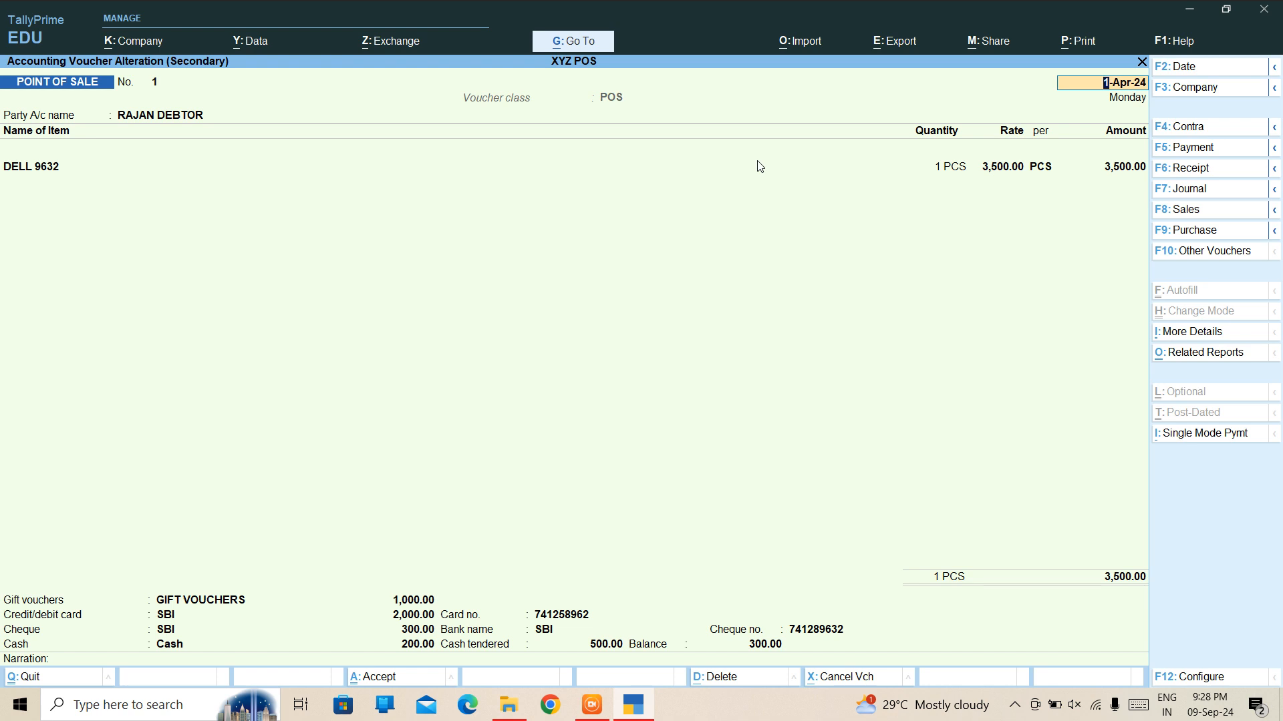
pyautogui.press('ctrl')
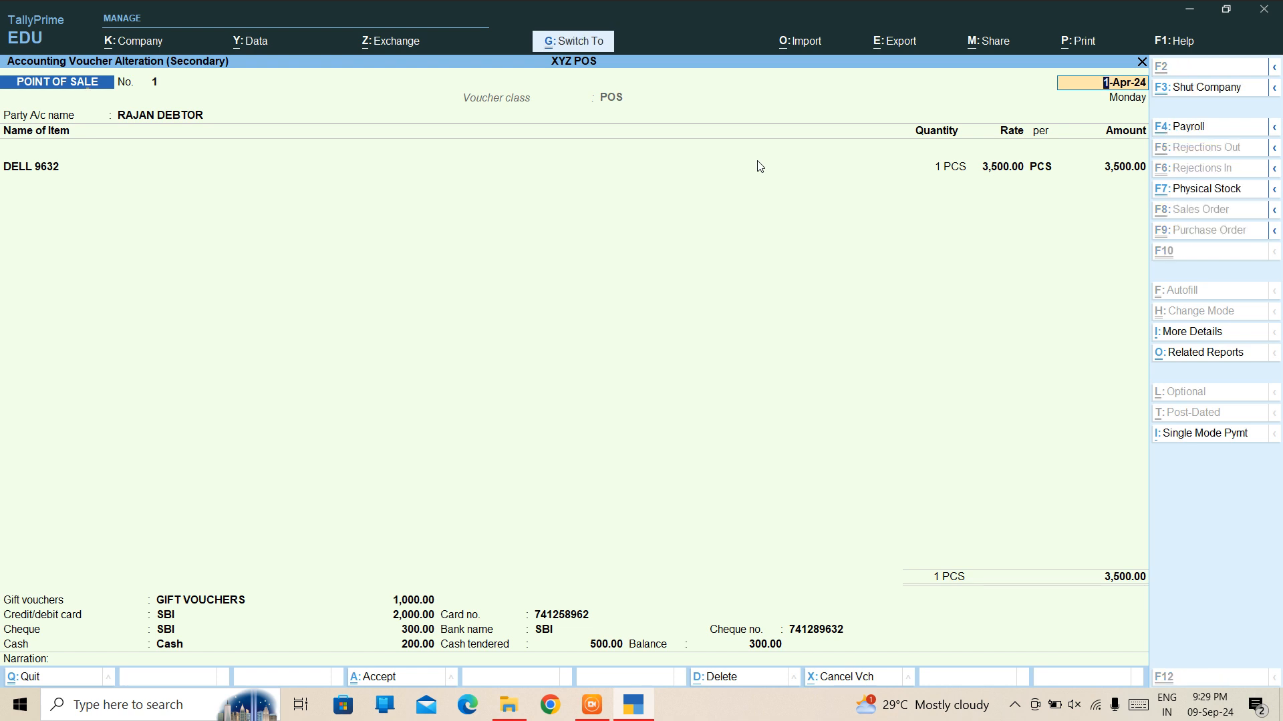
pyautogui.hotkey('ctrl', 'a')
pyautogui.press('Escape')
pyautogui.press('Return')
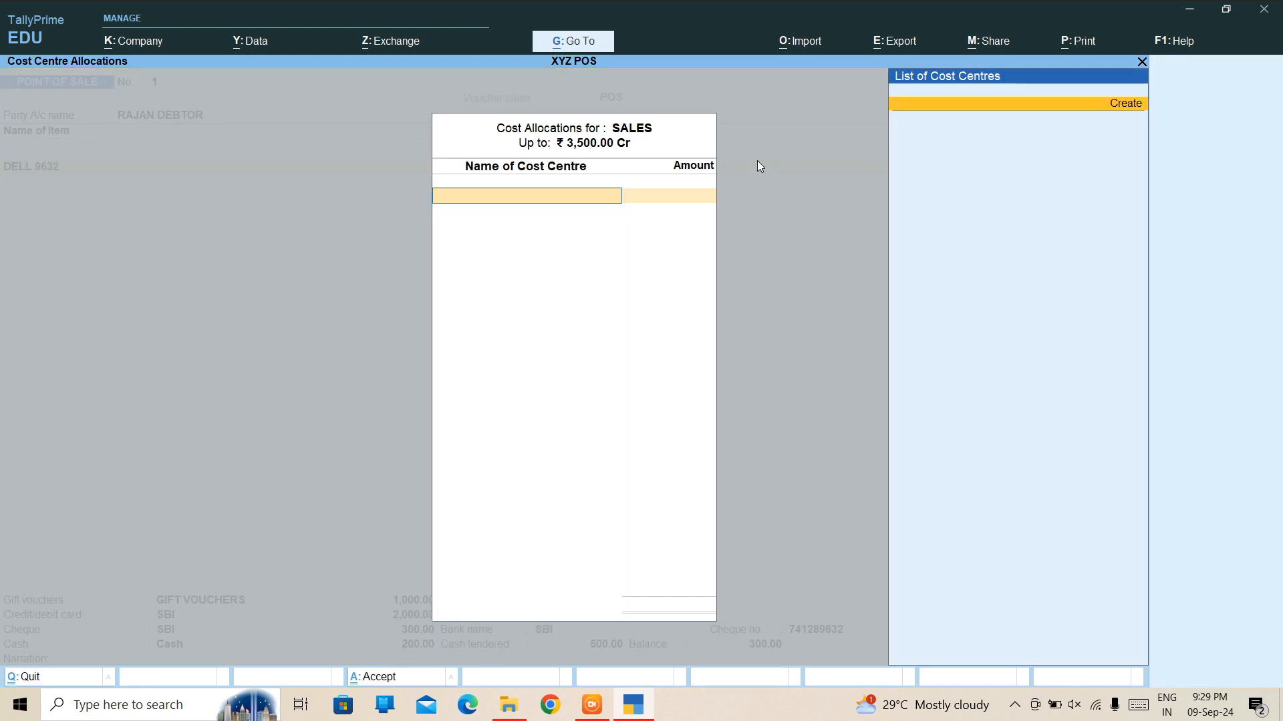
pyautogui.press('Escape')
pyautogui.press('Return')
pyautogui.press('BackSpace')
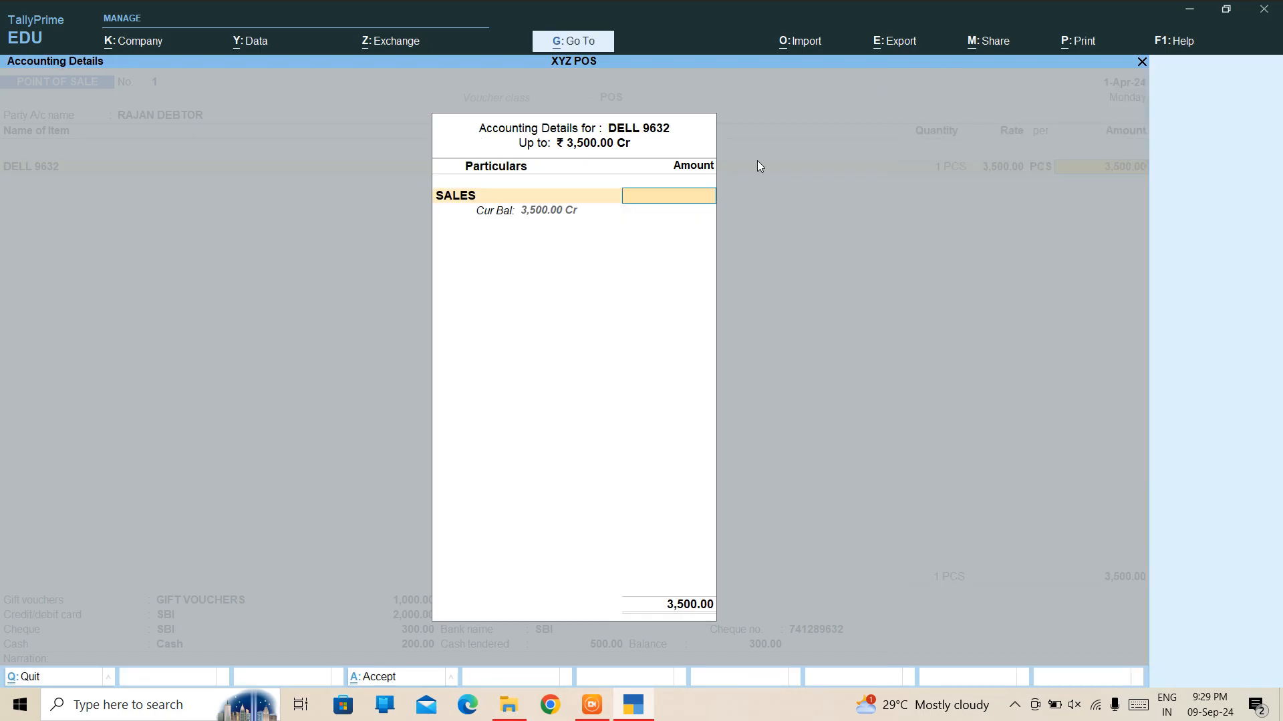
pyautogui.press('Escape')
pyautogui.press('Return')
pyautogui.press('Escape')
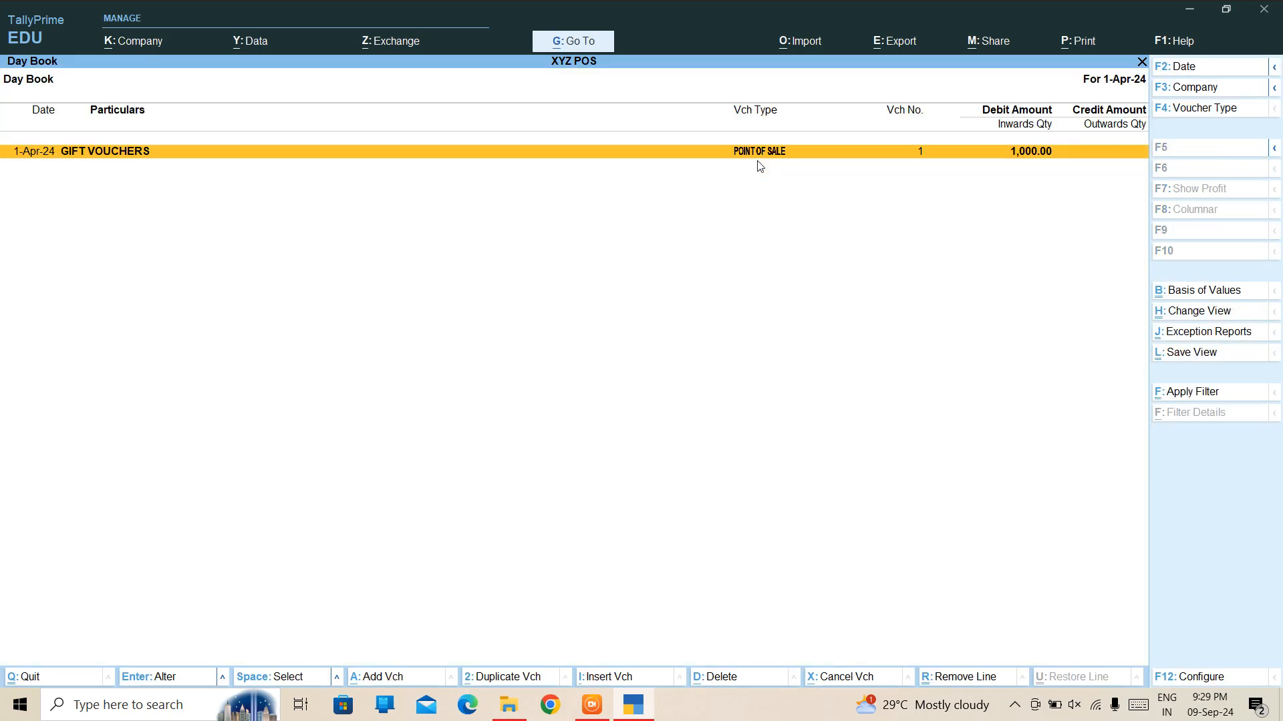
pyautogui.press('Escape')
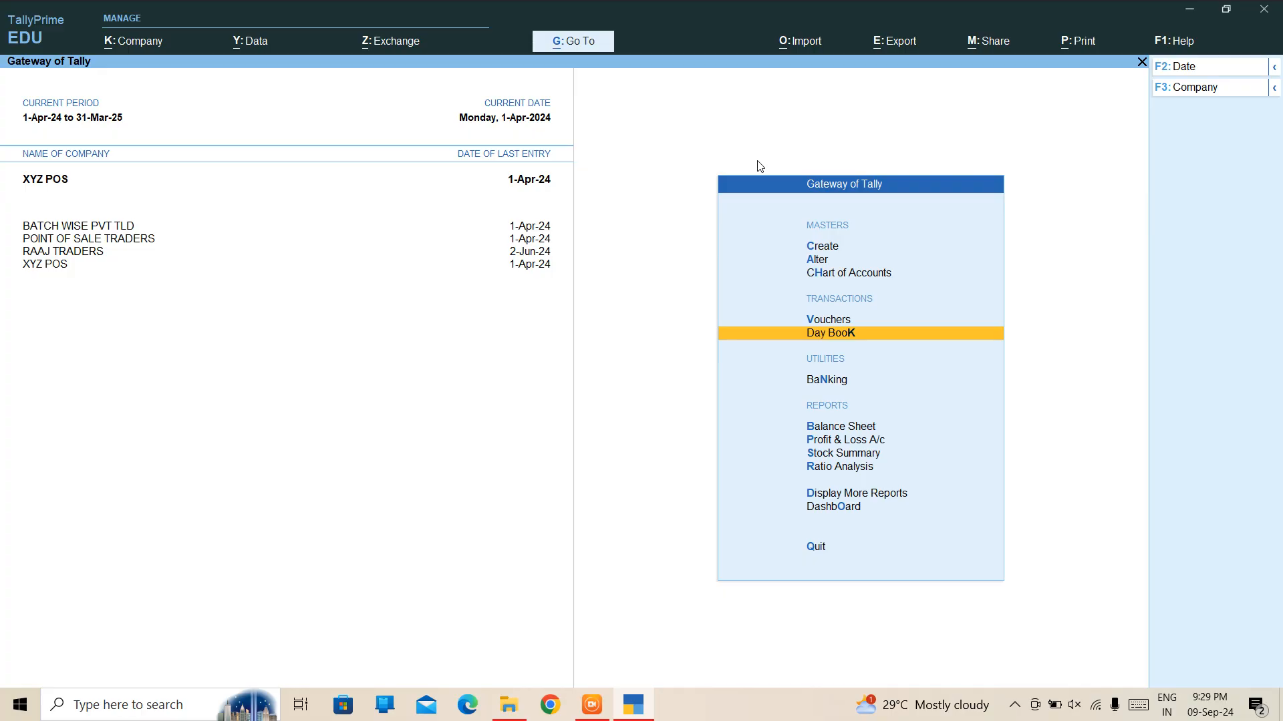